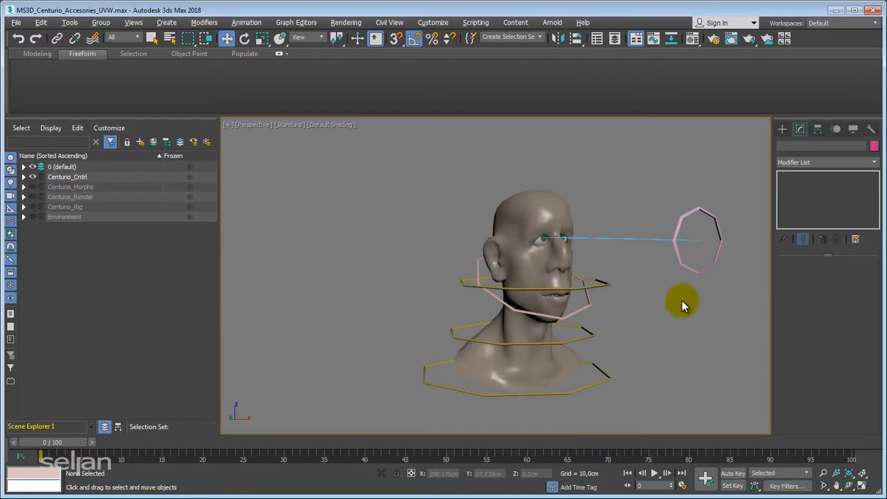
Turn on edged faces for the head model in the perspective view
{"action": "middle_click_drag", "start_coordinate": [678, 301], "coordinate": [623, 297], "text": "alt"}
{"action": "scroll", "coordinate": [602, 297], "scroll_direction": "up", "scroll_amount": 3}
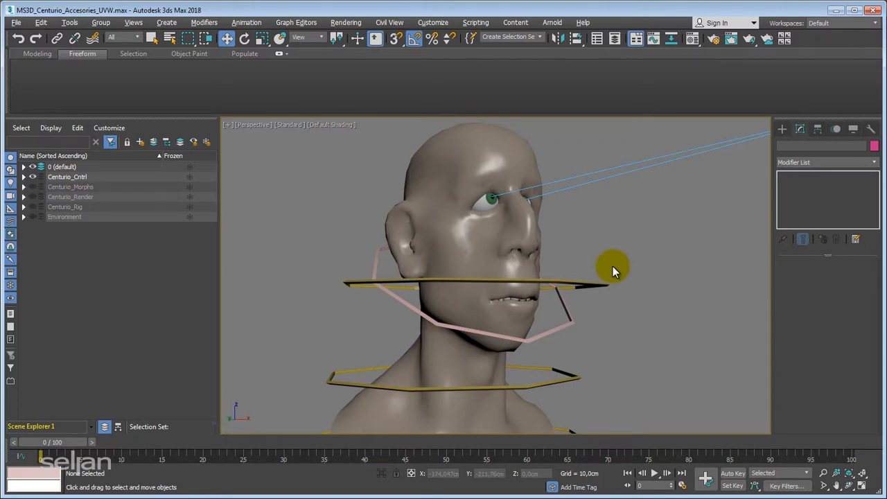
{"action": "middle_click_drag", "start_coordinate": [607, 254], "coordinate": [590, 274], "text": "alt"}
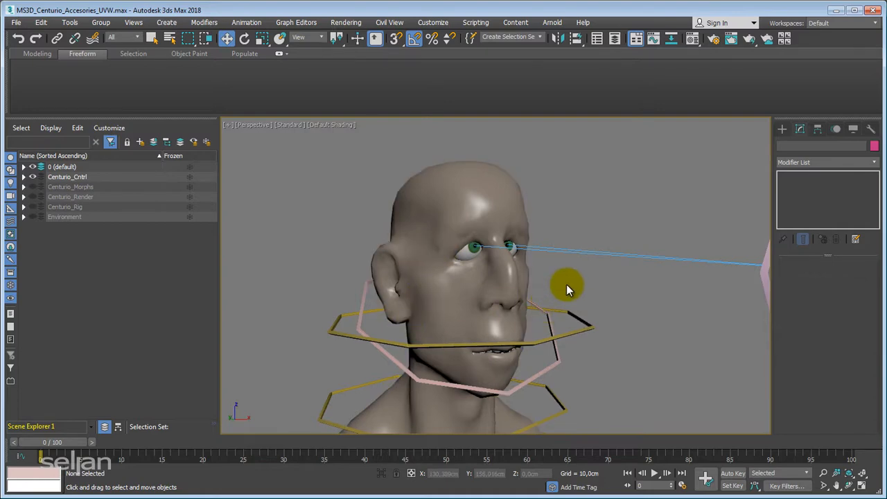
{"action": "key", "text": "F4"}
{"action": "key", "text": "F4"}
{"action": "key", "text": "F4"}
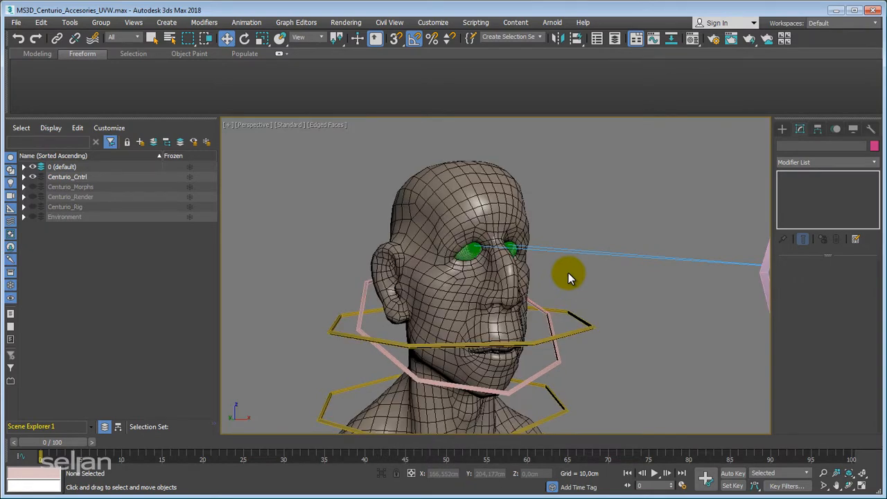
{"action": "middle_click_drag", "start_coordinate": [561, 291], "coordinate": [568, 280]}
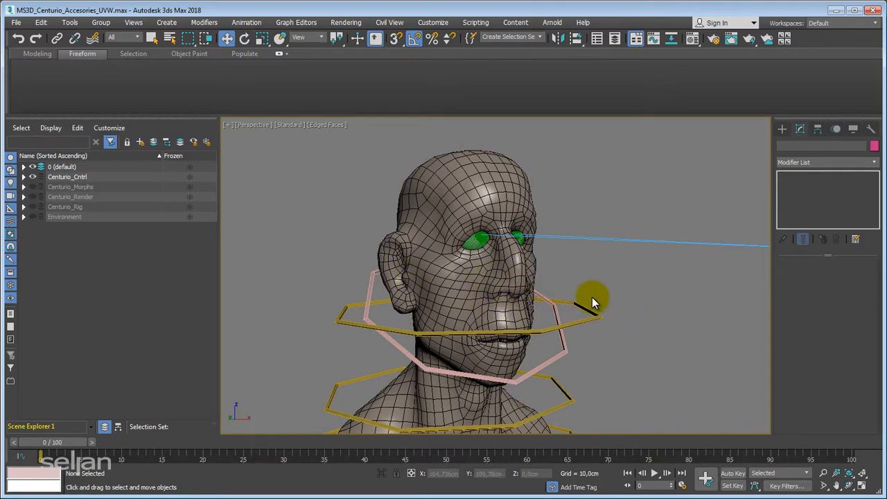
Clone the Centurio_Head mesh as an independent copy named Centurio_Head_UVW
{"action": "left_click", "coordinate": [506, 287]}
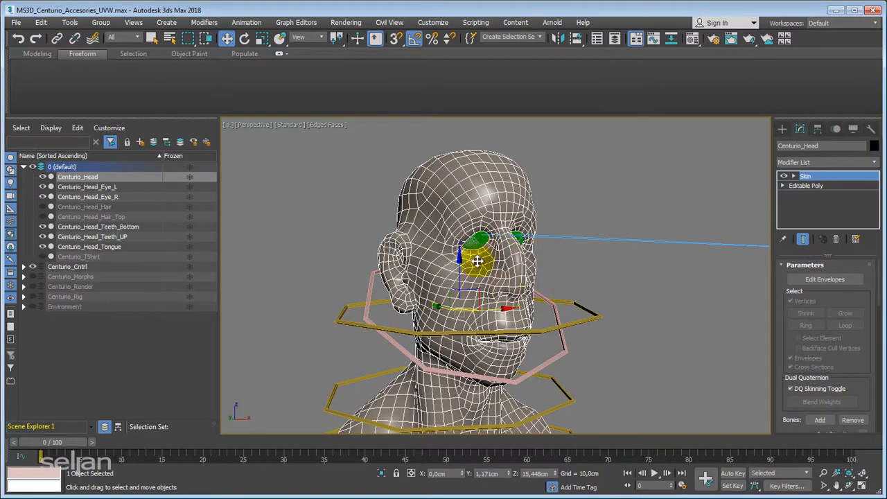
{"action": "mouse_move", "coordinate": [487, 285]}
{"action": "middle_mouse_down", "text": "alt"}
{"action": "mouse_move", "coordinate": [499, 272]}
{"action": "mouse_move", "coordinate": [484, 311]}
{"action": "mouse_move", "coordinate": [483, 292]}
{"action": "middle_mouse_up", "text": "alt"}
{"action": "scroll", "coordinate": [482, 296], "scroll_direction": "up", "scroll_amount": 4}
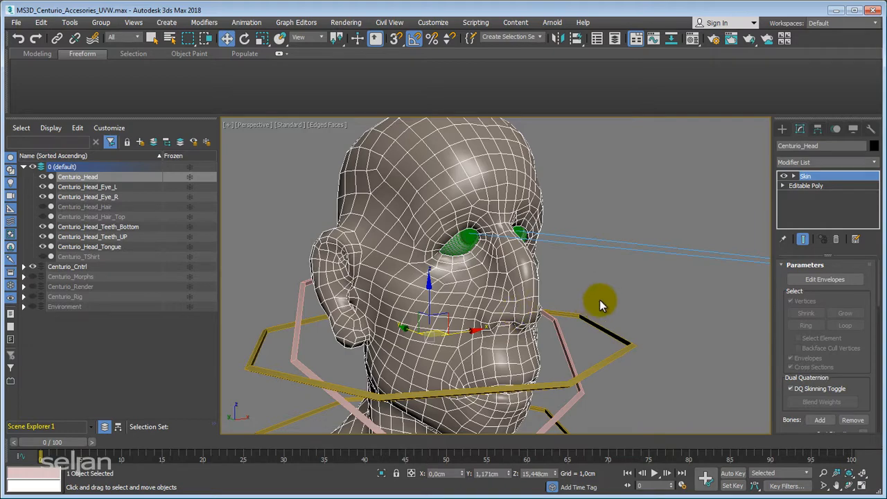
{"action": "scroll", "coordinate": [600, 276], "scroll_direction": "down", "scroll_amount": 2}
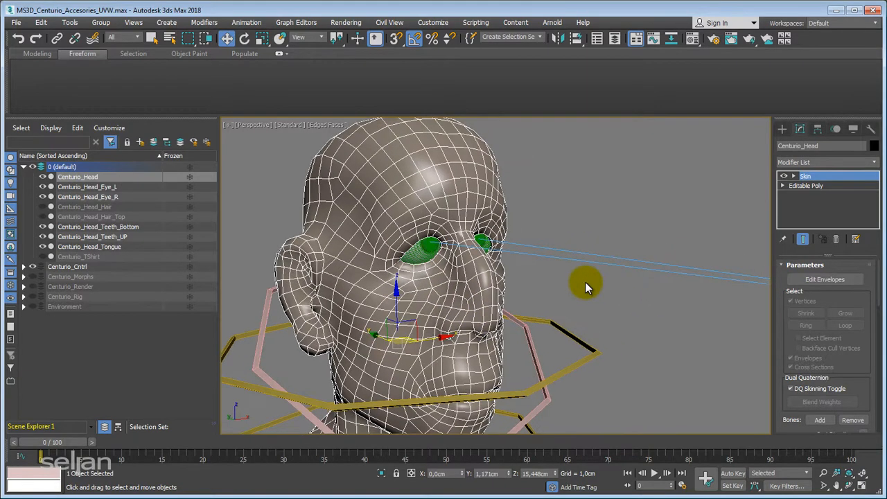
{"action": "scroll", "coordinate": [586, 282], "scroll_direction": "down", "scroll_amount": 3}
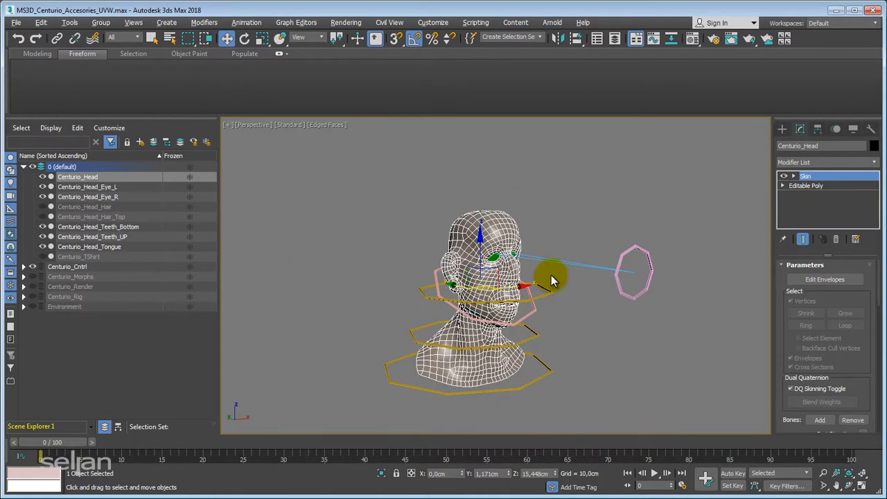
{"action": "middle_click_drag", "start_coordinate": [550, 275], "coordinate": [540, 283], "text": "alt"}
{"action": "scroll", "coordinate": [523, 295], "scroll_direction": "up", "scroll_amount": 3}
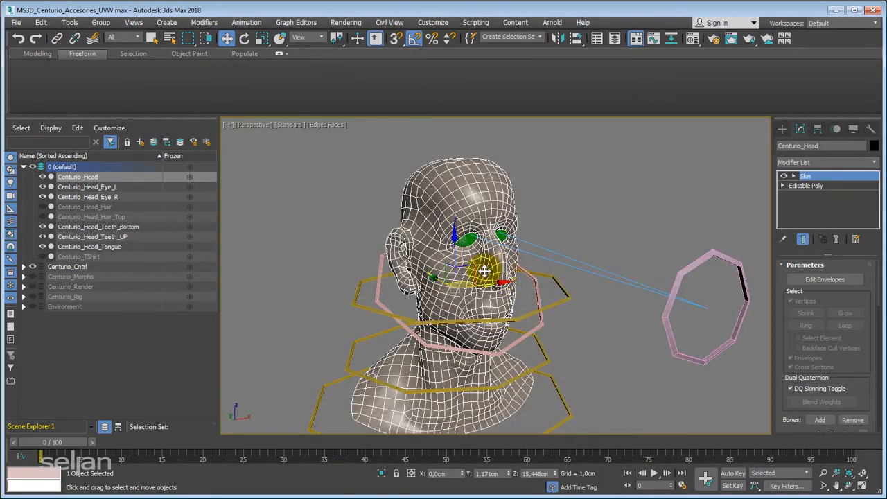
{"action": "middle_click_drag", "start_coordinate": [507, 270], "coordinate": [600, 281]}
{"action": "scroll", "coordinate": [500, 280], "scroll_direction": "up", "scroll_amount": 2}
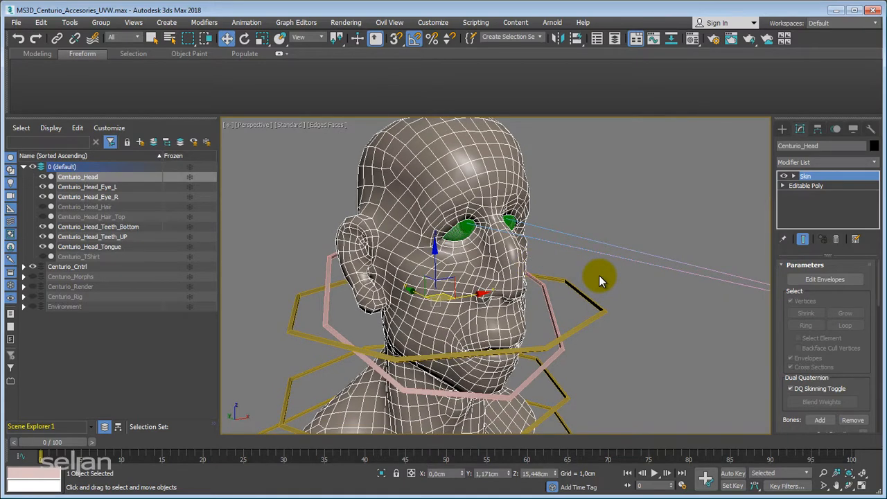
{"action": "key", "text": "ctrl+v"}
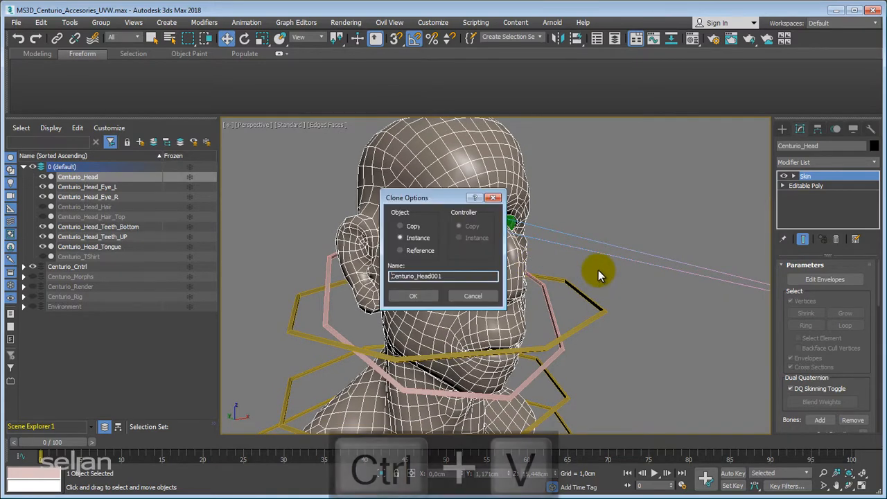
{"action": "left_click", "coordinate": [415, 227]}
{"action": "left_click_drag", "start_coordinate": [439, 200], "coordinate": [467, 195]}
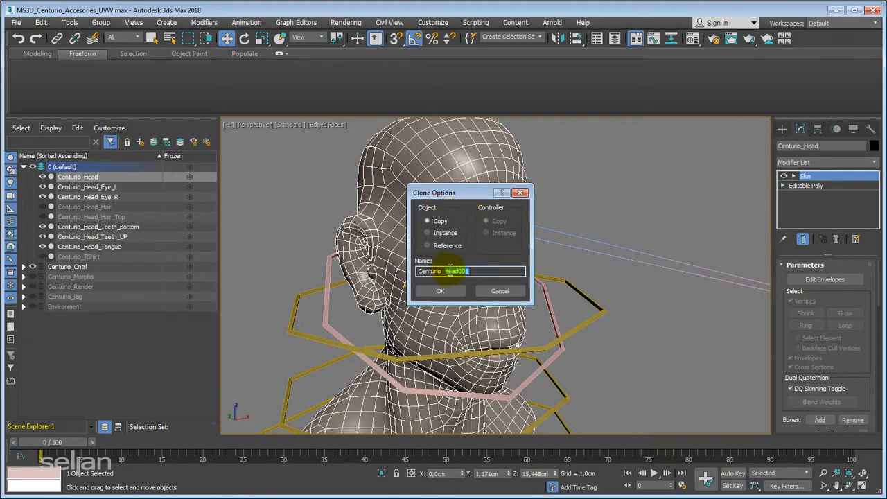
{"action": "type", "text": "_UVW"}
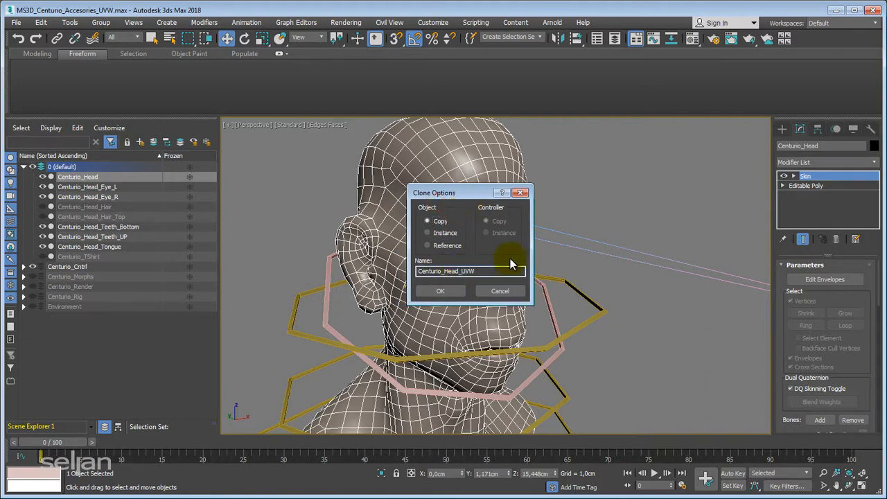
{"action": "key", "text": "Return"}
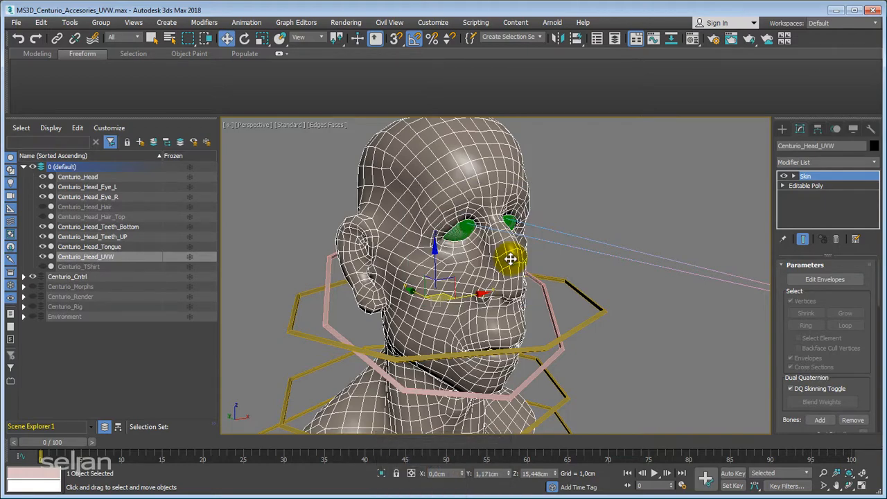
Isolate the Centurio_Head_UVW copy and show it in the front view
{"action": "key", "text": "alt+q"}
{"action": "key", "text": "f"}
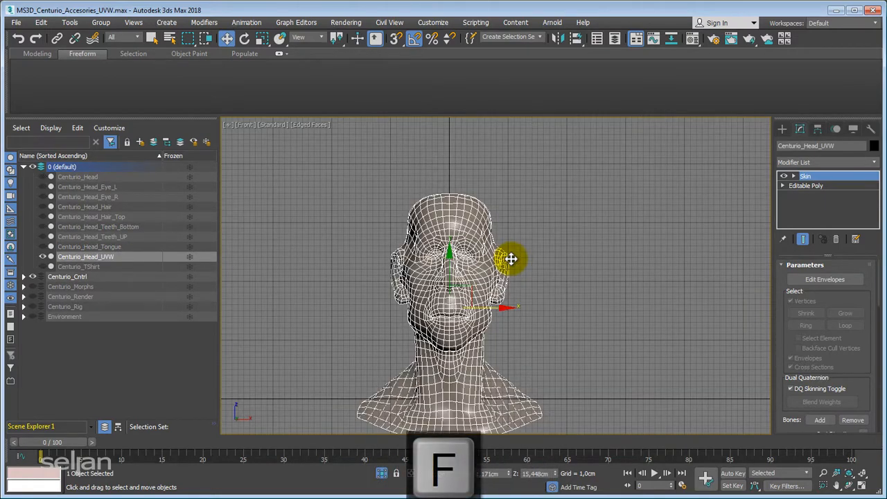
{"action": "scroll", "coordinate": [459, 222], "scroll_direction": "up", "scroll_amount": 4}
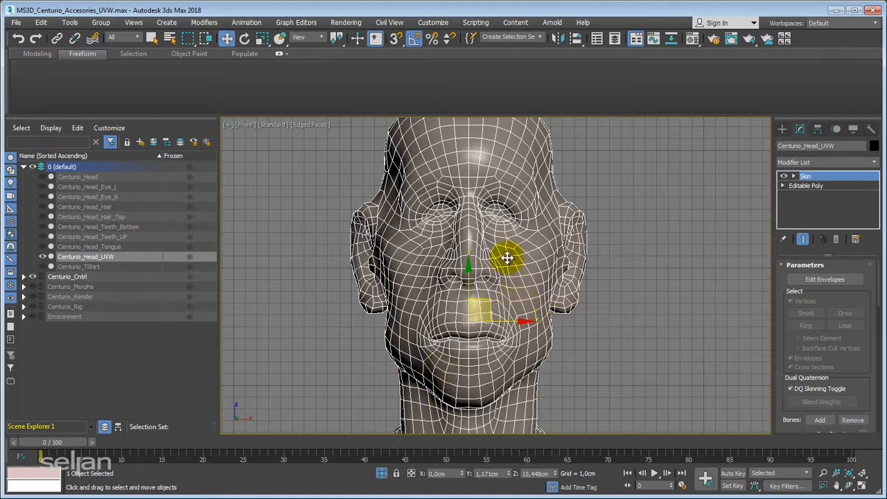
Try moving the head copy about 14.6 cm along X, and undo the move
{"action": "middle_click_drag", "start_coordinate": [507, 260], "coordinate": [512, 280]}
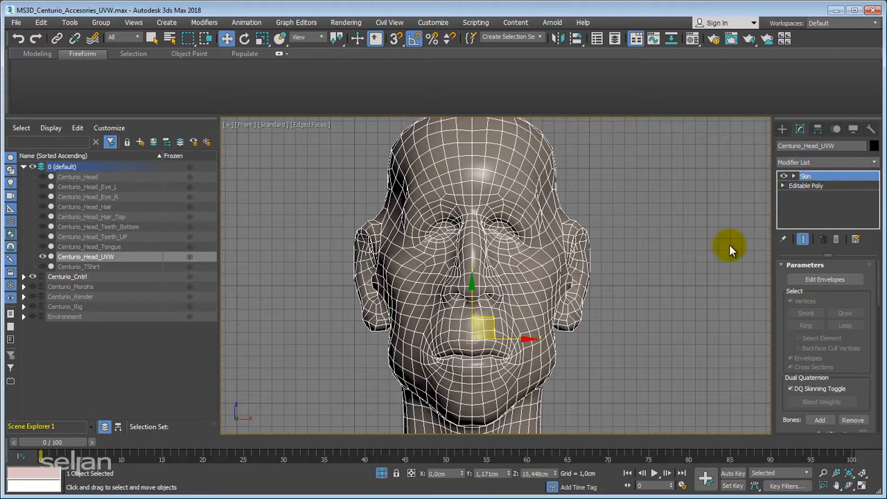
{"action": "left_click_drag", "start_coordinate": [515, 339], "coordinate": [686, 335]}
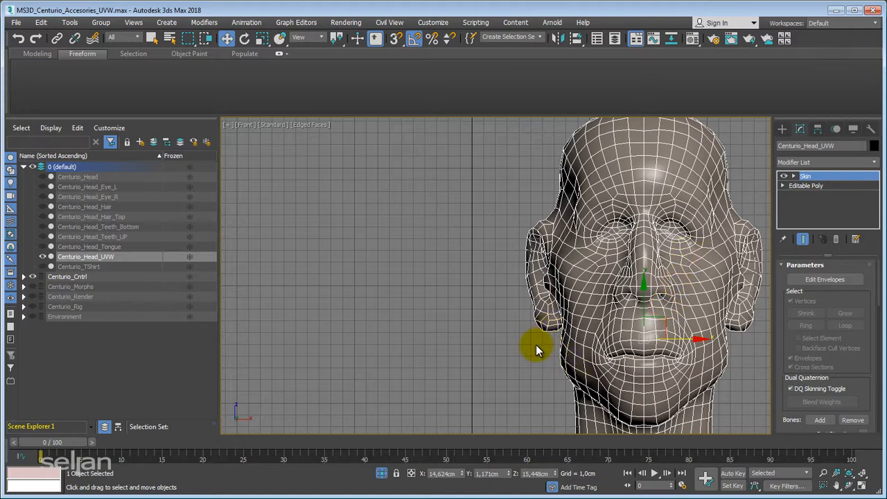
{"action": "key", "text": "ctrl+z"}
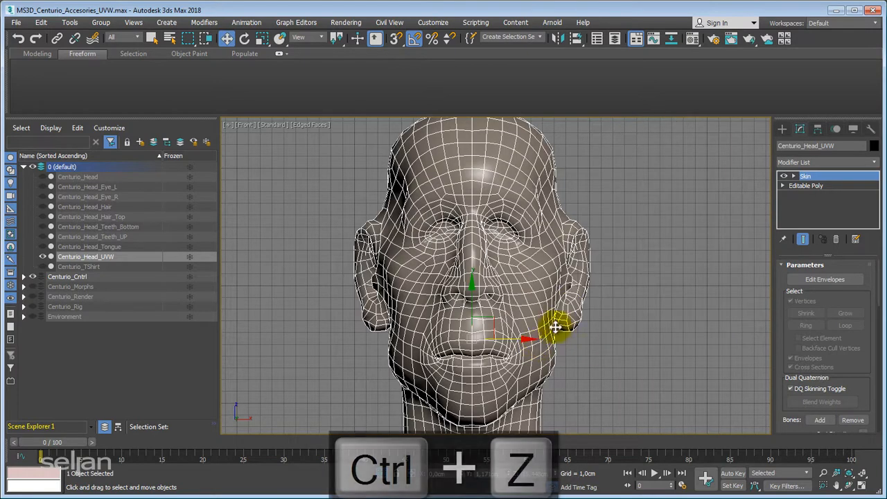
Delete the Skin modifier from the Centurio_Head_UVW copy, leaving only its Editable Poly base
{"action": "right_click", "coordinate": [817, 179]}
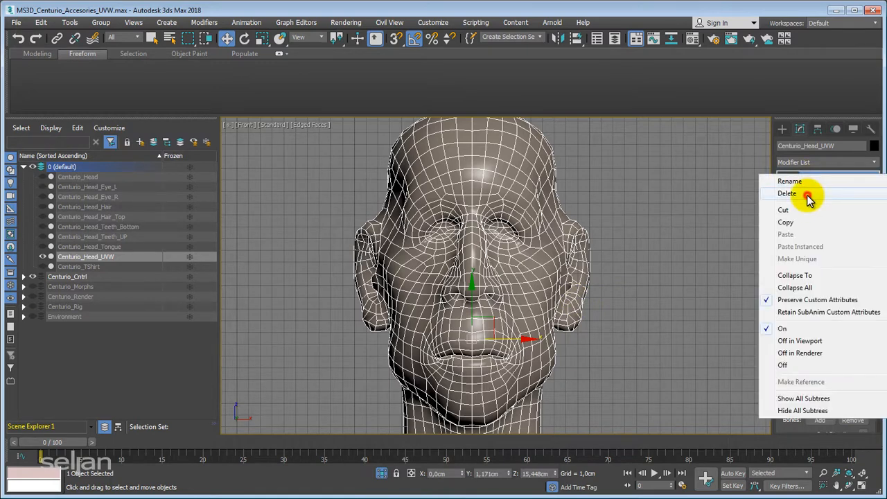
{"action": "left_click", "coordinate": [808, 197]}
{"action": "scroll", "coordinate": [654, 260], "scroll_direction": "down", "scroll_amount": 3}
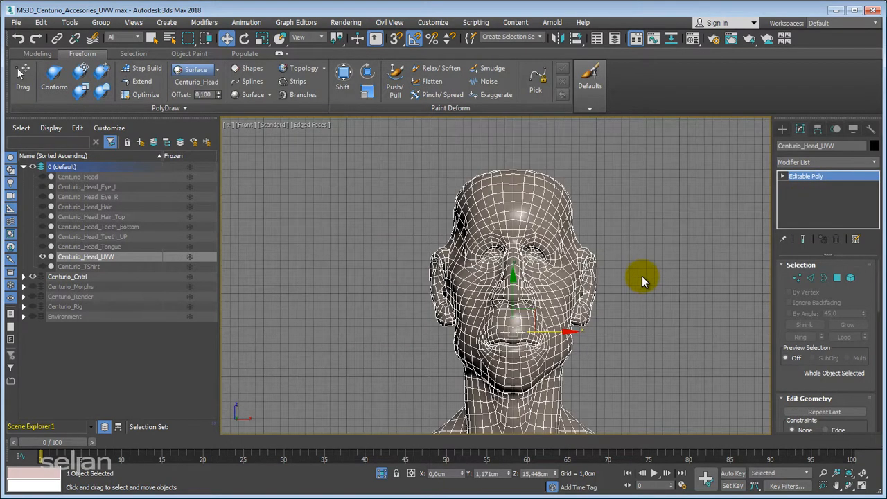
{"action": "scroll", "coordinate": [642, 276], "scroll_direction": "up", "scroll_amount": 2}
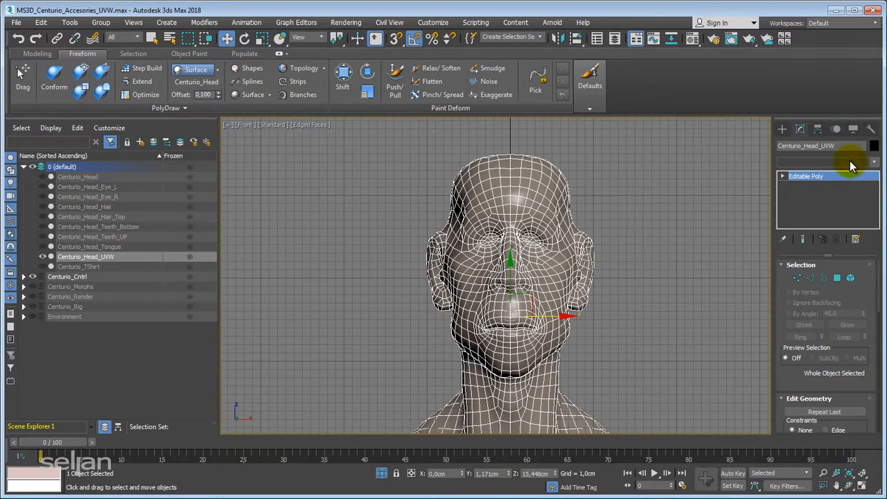
Apply an Unwrap UVW modifier to the head copy
{"action": "left_click", "coordinate": [851, 163]}
{"action": "key", "text": "u"}
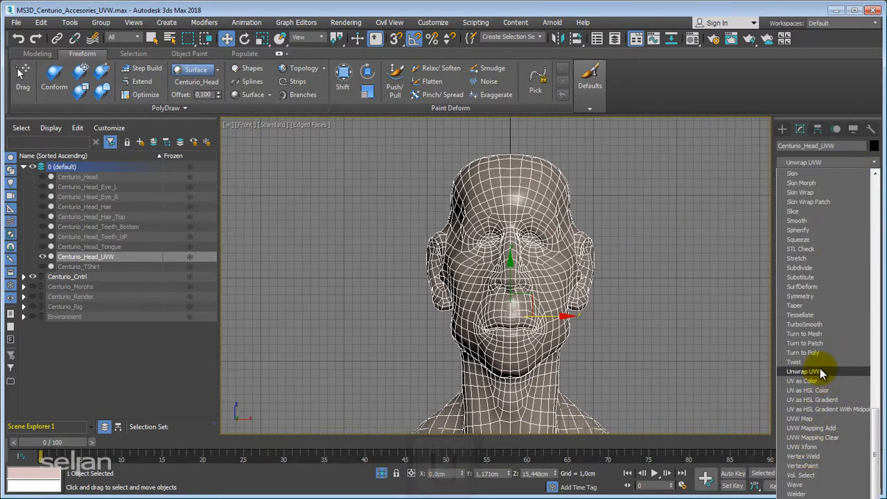
{"action": "left_click", "coordinate": [819, 370]}
Open the UV editor to examine the head copy's existing UV layout, and close it
{"action": "scroll", "coordinate": [783, 333], "scroll_direction": "down", "scroll_amount": 3}
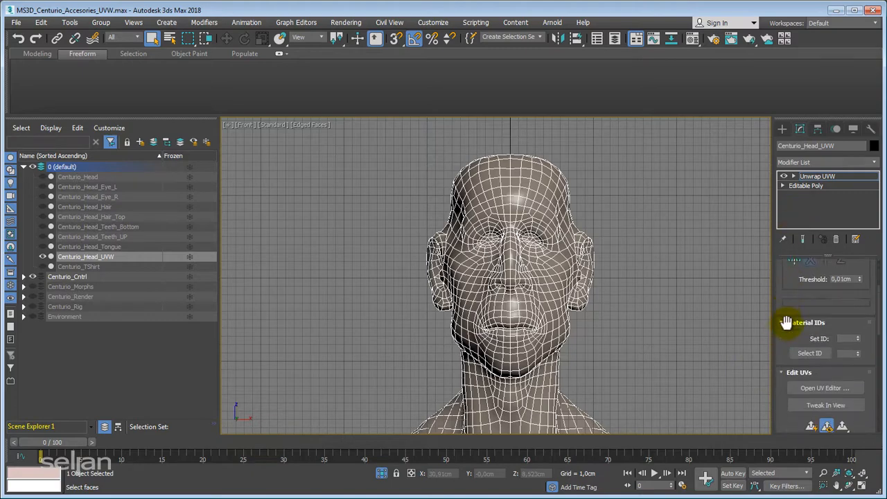
{"action": "left_click", "coordinate": [807, 321]}
{"action": "middle_click_drag", "start_coordinate": [147, 199], "coordinate": [184, 188]}
{"action": "middle_click_drag", "start_coordinate": [163, 134], "coordinate": [109, 114]}
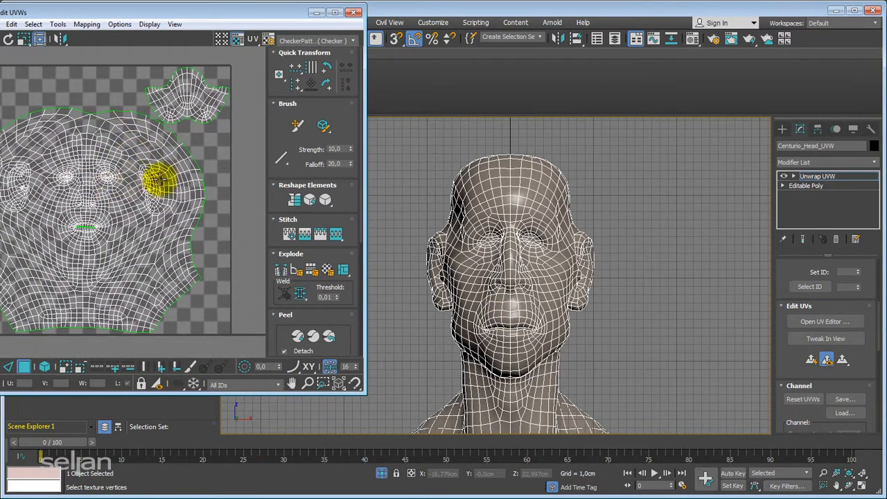
{"action": "middle_click_drag", "start_coordinate": [191, 223], "coordinate": [229, 223]}
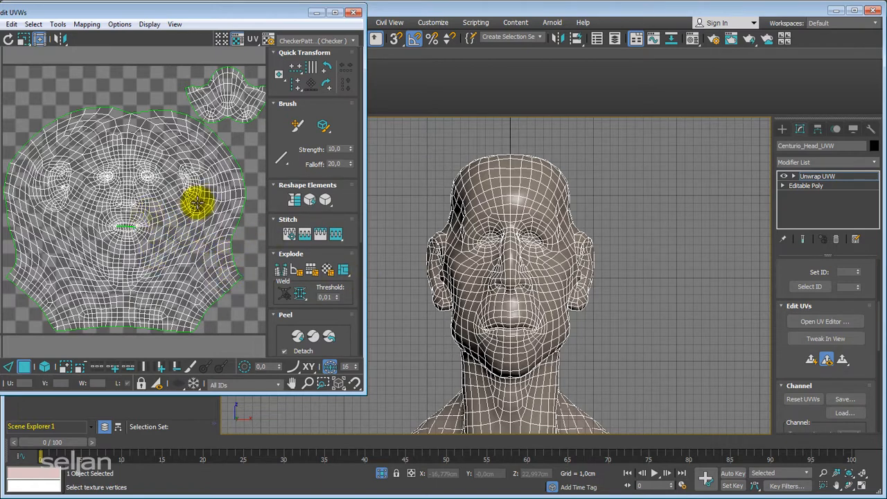
{"action": "left_click", "coordinate": [354, 12]}
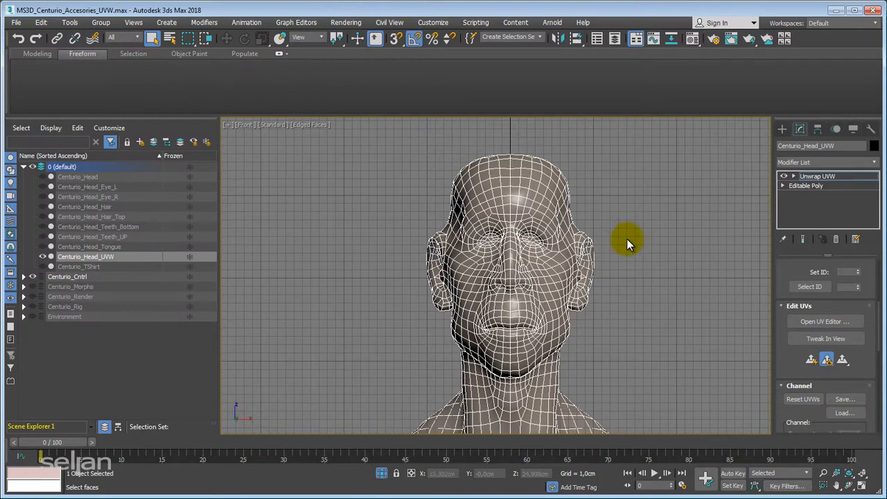
Collapse the head copy's whole modifier stack into an Editable Poly, holding the scene first
{"action": "middle_click_drag", "start_coordinate": [626, 238], "coordinate": [564, 242]}
{"action": "scroll", "coordinate": [531, 240], "scroll_direction": "up", "scroll_amount": 2}
{"action": "middle_click_drag", "start_coordinate": [496, 244], "coordinate": [478, 296]}
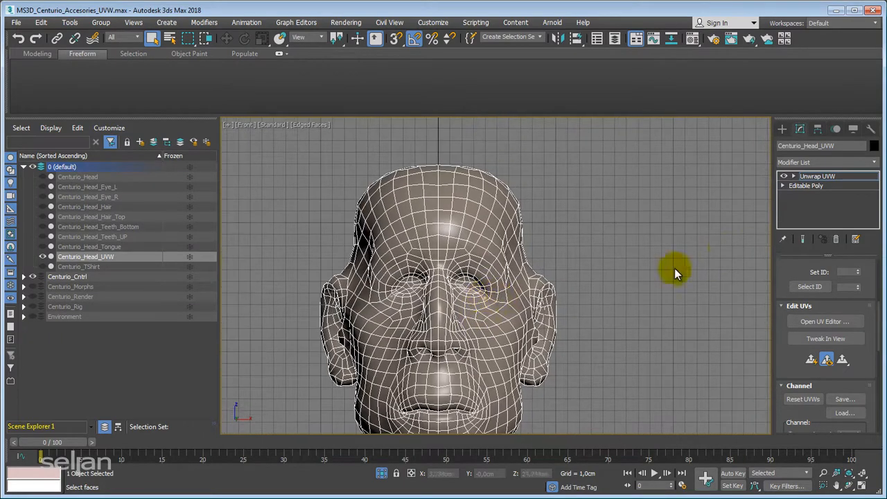
{"action": "left_click", "coordinate": [821, 177]}
{"action": "right_click", "coordinate": [824, 181]}
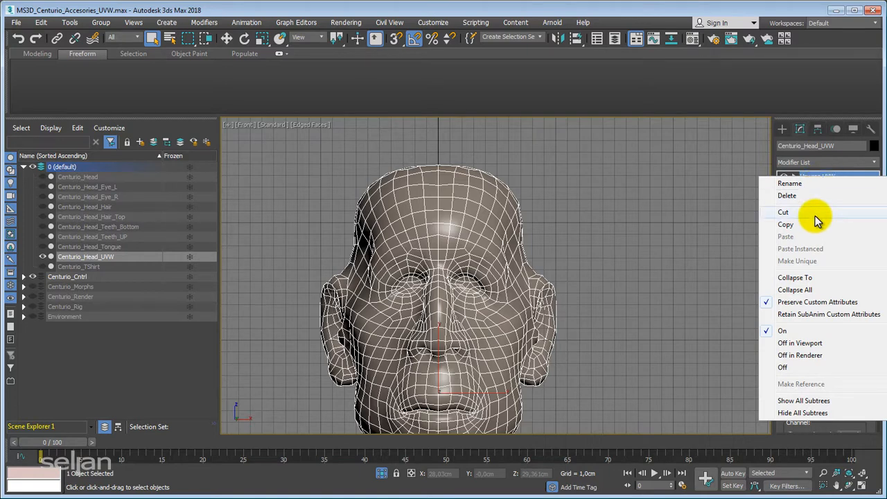
{"action": "left_click", "coordinate": [797, 290]}
{"action": "left_click", "coordinate": [465, 288]}
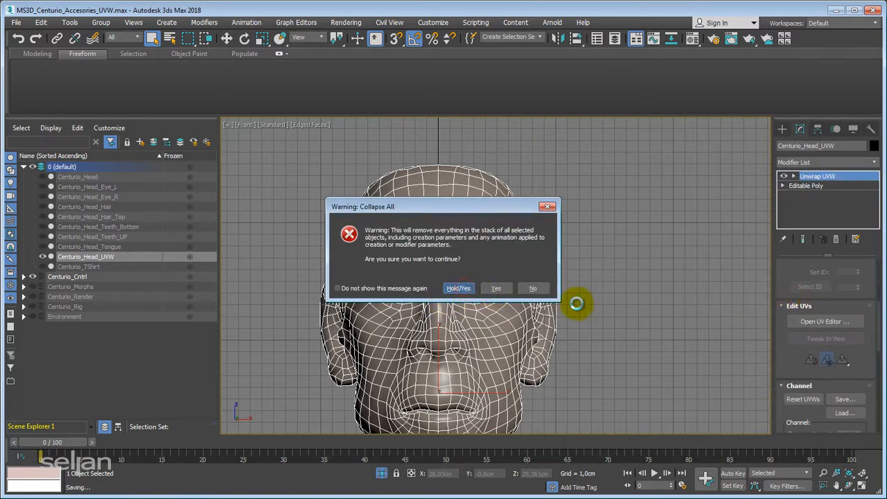
Set the head copy's object color to purple from the AutoCAD ACI palette, and exit isolation to show the other objects
{"action": "middle_click_drag", "start_coordinate": [601, 279], "coordinate": [620, 261]}
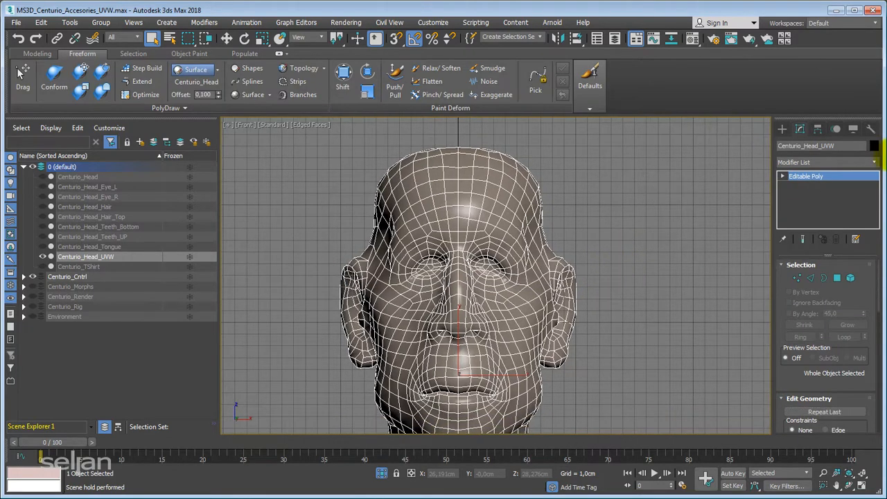
{"action": "left_click", "coordinate": [873, 146]}
{"action": "left_click", "coordinate": [724, 197]}
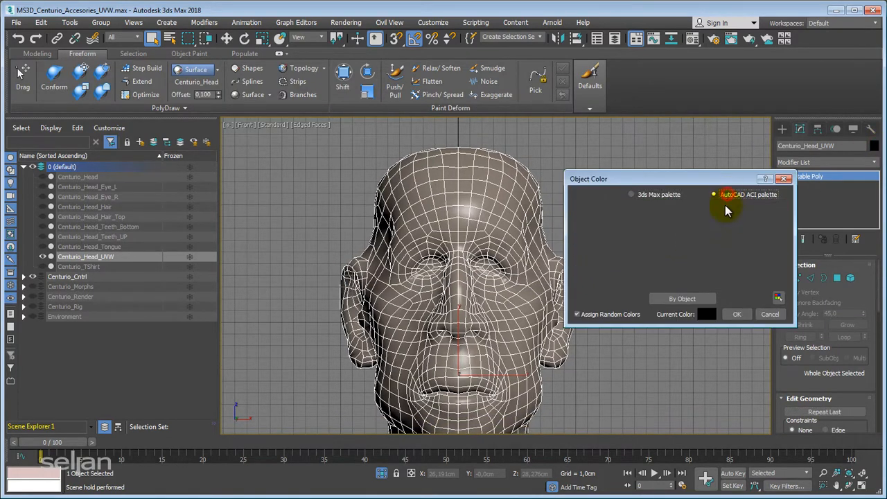
{"action": "left_click", "coordinate": [727, 233]}
{"action": "left_click", "coordinate": [736, 314]}
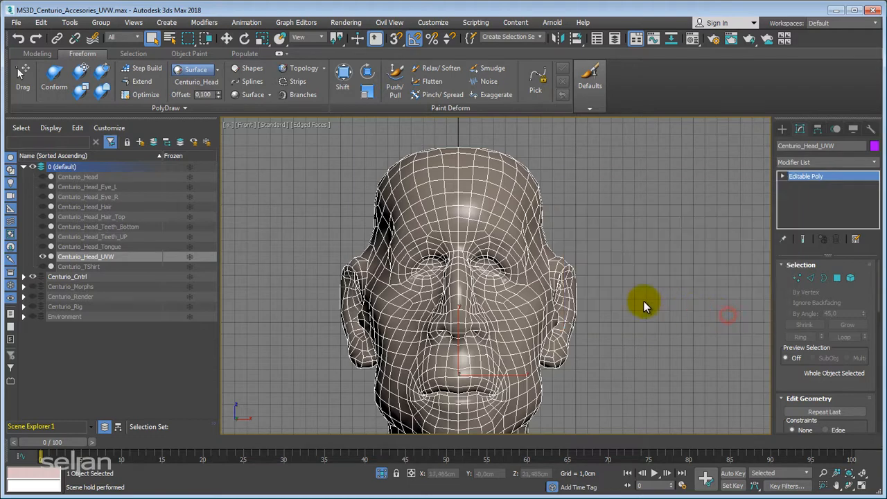
{"action": "middle_click_drag", "start_coordinate": [643, 300], "coordinate": [625, 286]}
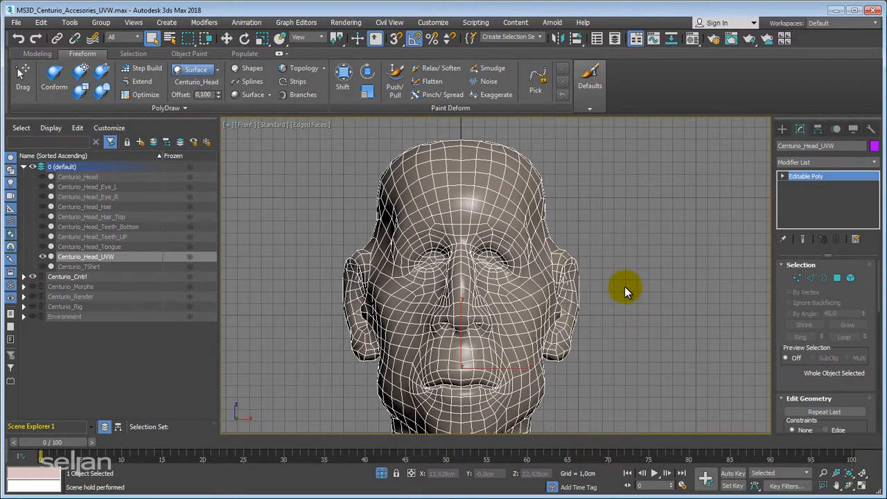
{"action": "left_click", "coordinate": [381, 473]}
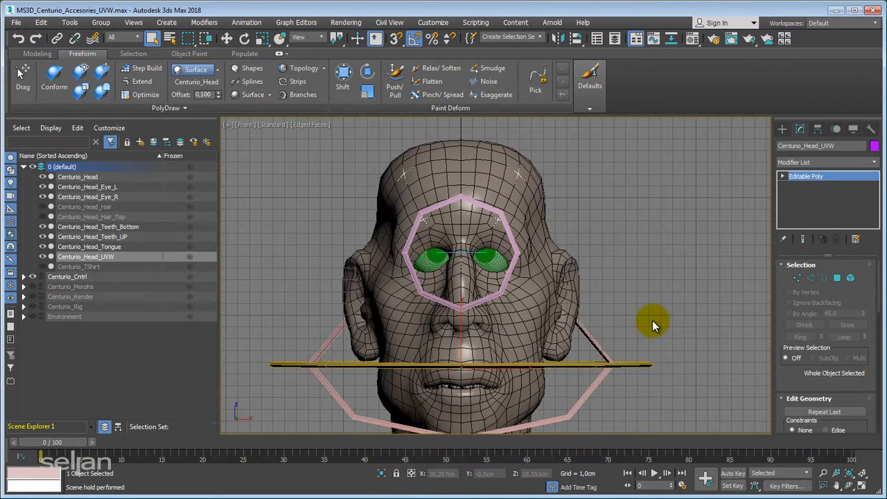
Compare the unskinned head copy with the original Centurio_Head and its Skin modifier in a close perspective view
{"action": "key", "text": "p"}
{"action": "key", "text": "z"}
{"action": "middle_click_drag", "start_coordinate": [604, 316], "coordinate": [524, 332], "text": "alt"}
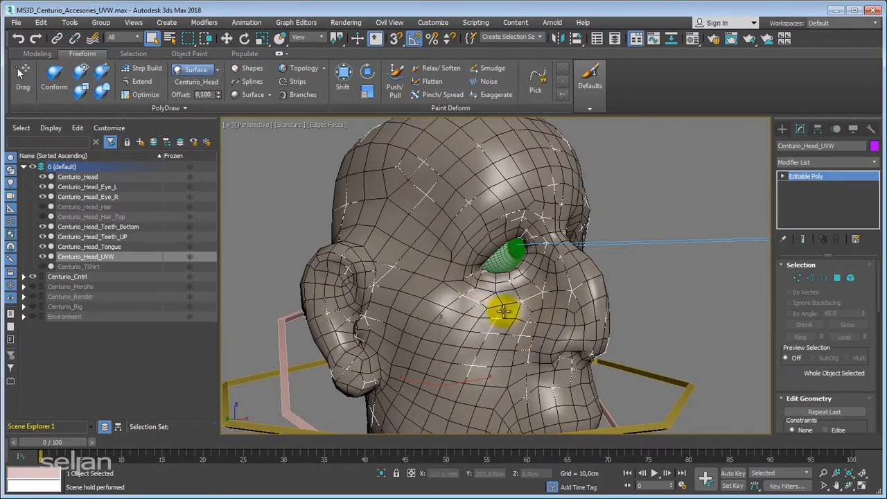
{"action": "left_click", "coordinate": [658, 286]}
{"action": "left_click", "coordinate": [573, 291]}
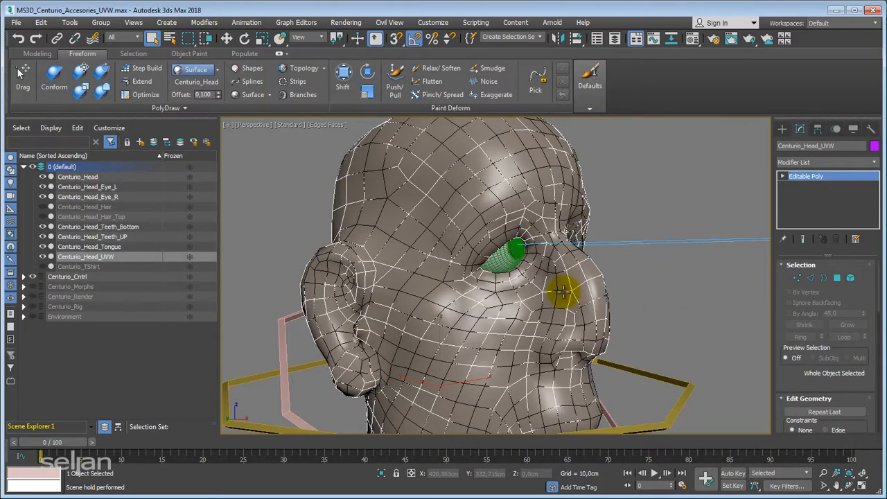
{"action": "left_click", "coordinate": [437, 203]}
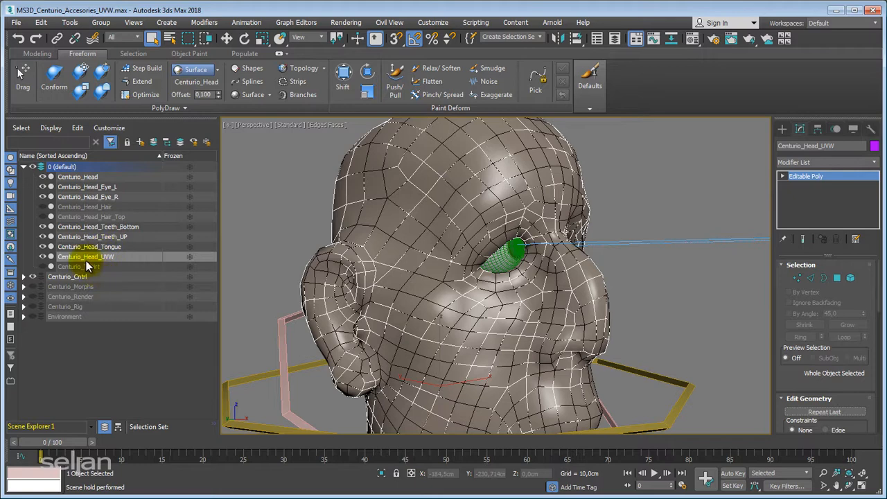
{"action": "left_click", "coordinate": [77, 177]}
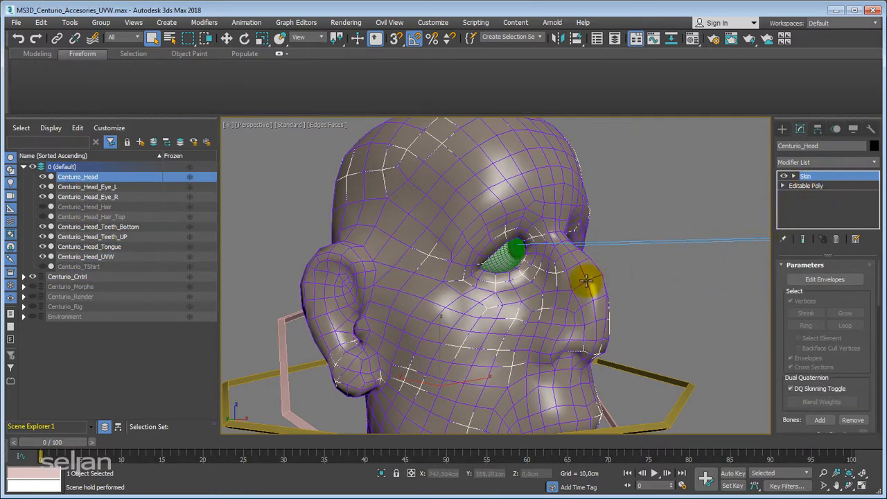
{"action": "middle_click_drag", "start_coordinate": [584, 277], "coordinate": [589, 263], "text": "alt"}
Animate the CNT_Cntrl_003_Head control with Auto Key, tilting it back about 45° at frame 8, and return to frame 0 with keying off
{"action": "left_click", "coordinate": [617, 329]}
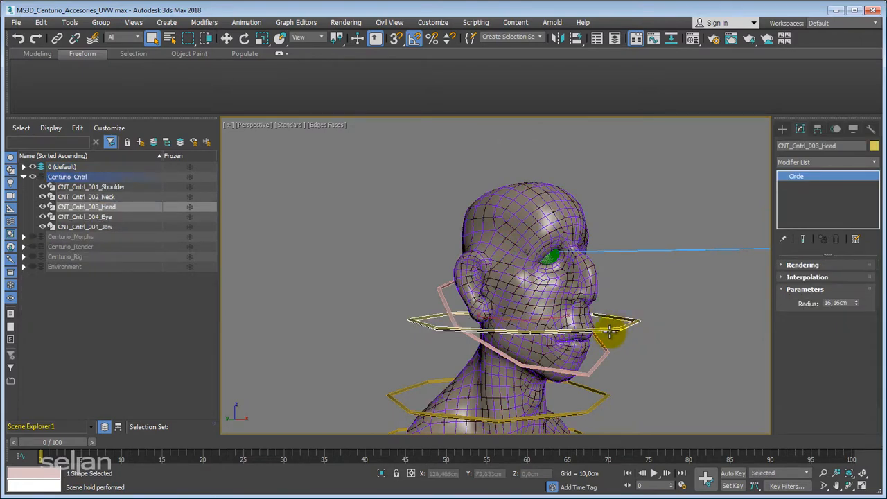
{"action": "key", "text": "e"}
{"action": "key", "text": "n"}
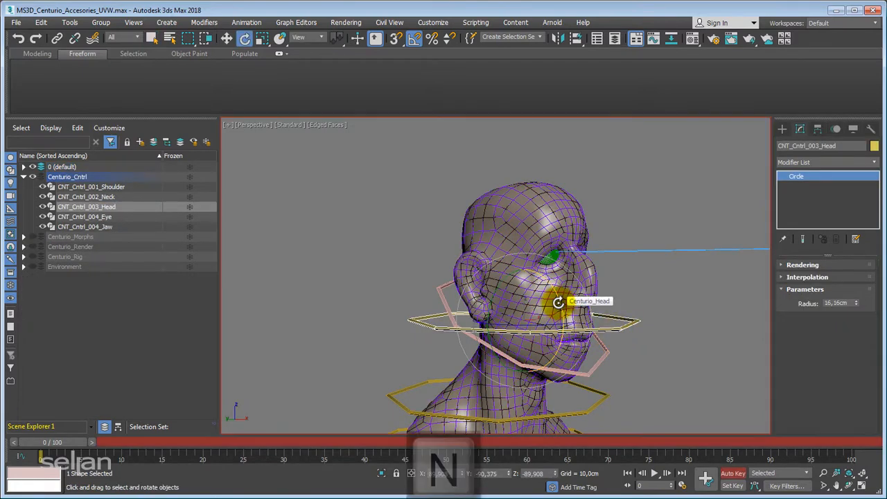
{"action": "left_click_drag", "start_coordinate": [42, 441], "coordinate": [107, 440]}
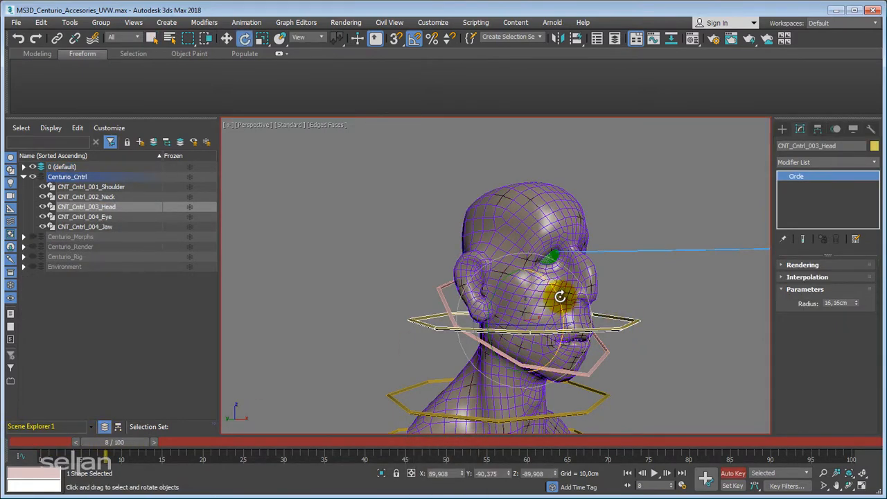
{"action": "left_click_drag", "start_coordinate": [560, 297], "coordinate": [558, 205]}
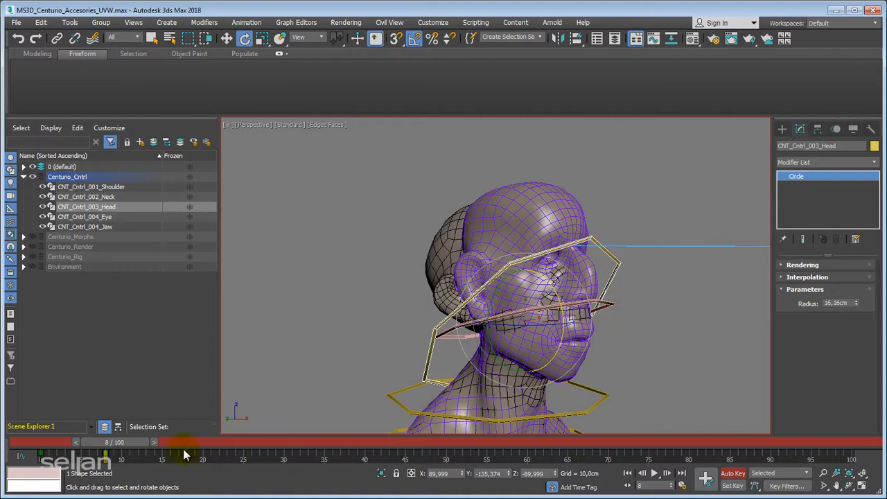
{"action": "left_click_drag", "start_coordinate": [140, 442], "coordinate": [65, 442]}
{"action": "key", "text": "n"}
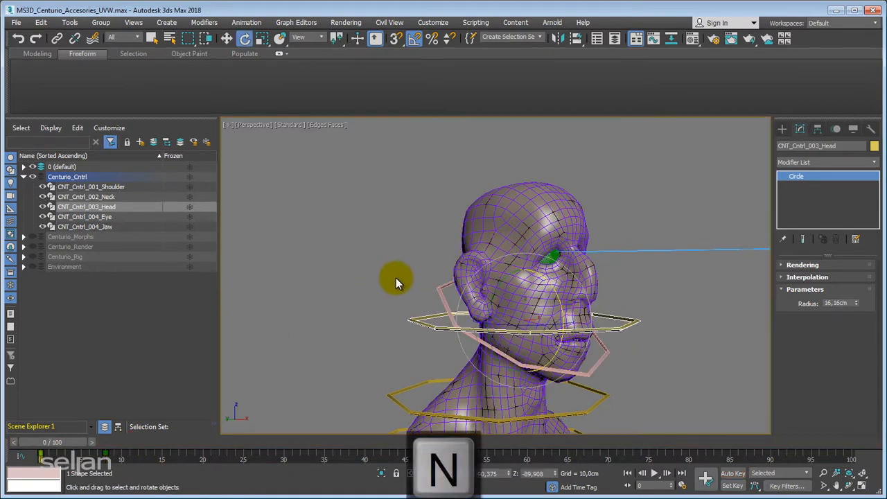
Apply a Skin Wrap modifier to the Centurio_Head_UVW mesh
{"action": "scroll", "coordinate": [327, 280], "scroll_direction": "up", "scroll_amount": 3}
{"action": "left_click", "coordinate": [449, 187]}
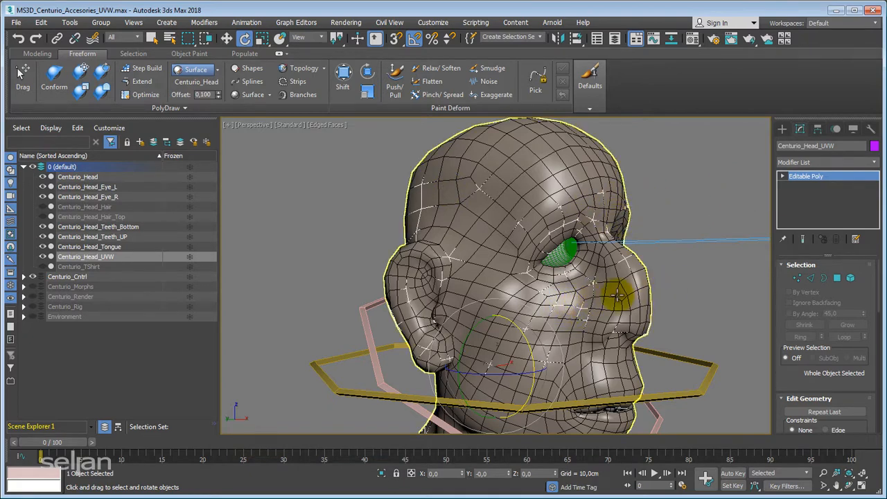
{"action": "left_click", "coordinate": [821, 164]}
{"action": "key", "text": "s"}
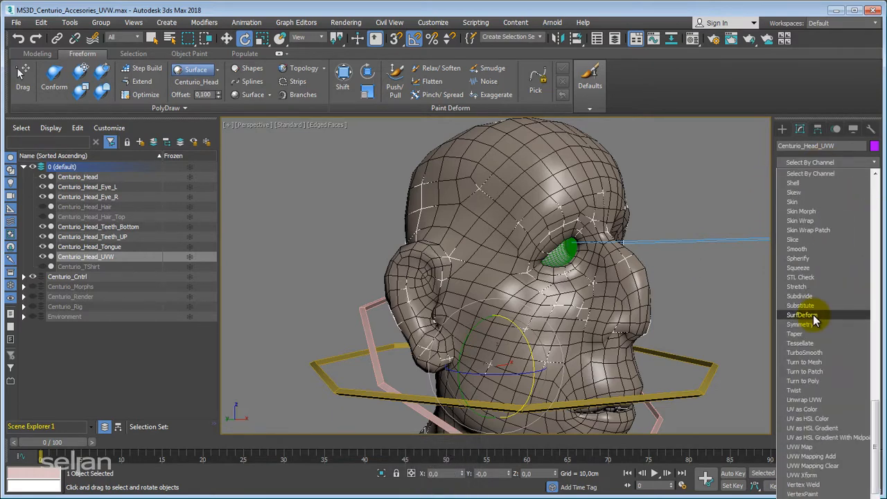
{"action": "left_click", "coordinate": [811, 220]}
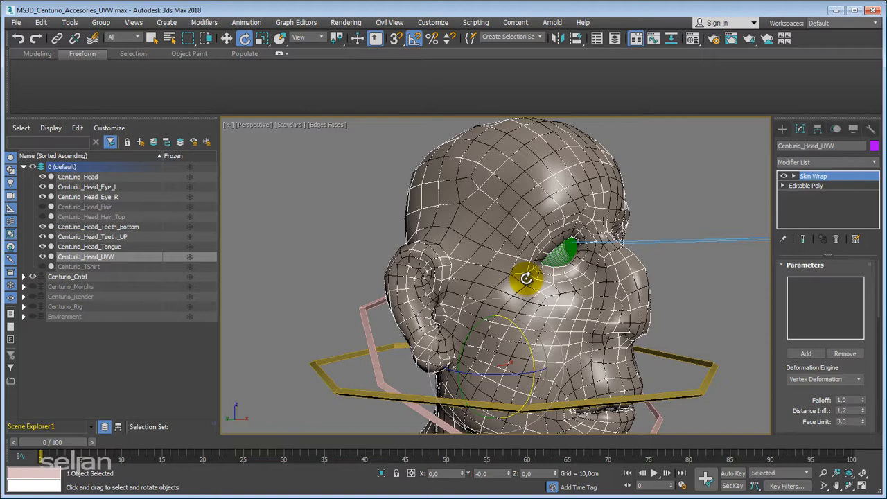
Add the original Centurio_Head as the Skin Wrap's control object
{"action": "middle_click_drag", "start_coordinate": [526, 277], "coordinate": [498, 273], "text": "alt"}
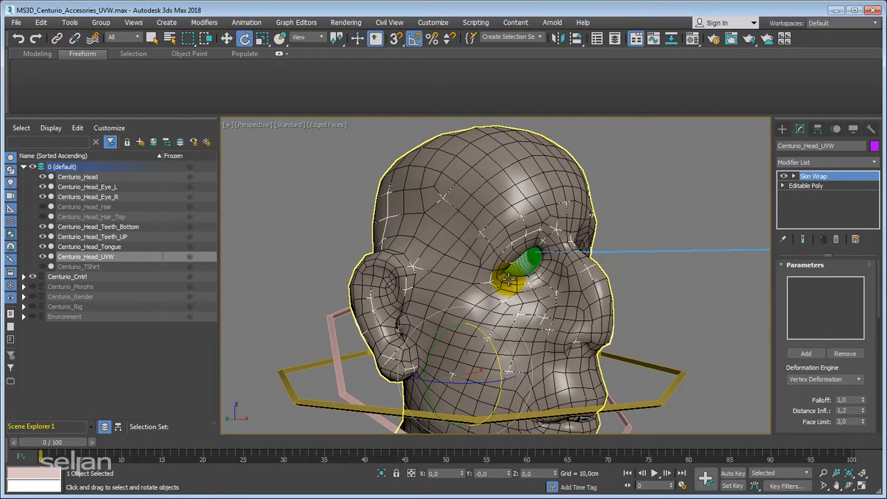
{"action": "left_click", "coordinate": [806, 353]}
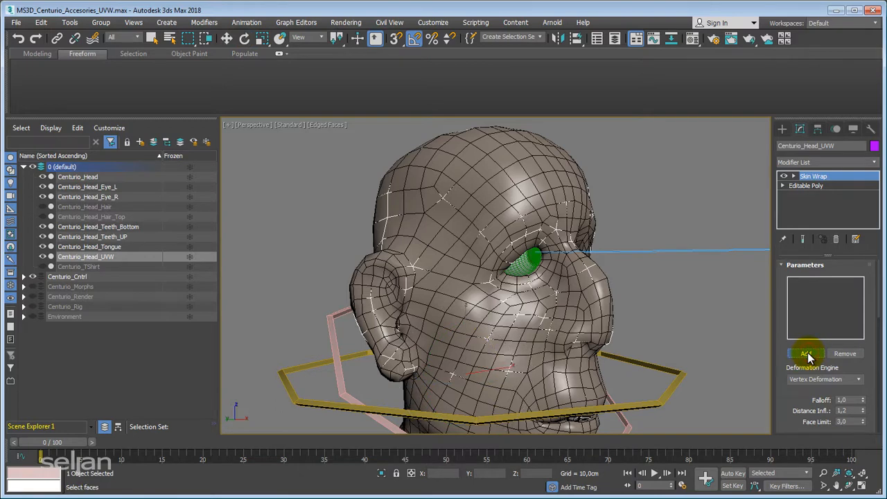
{"action": "left_click", "coordinate": [532, 320]}
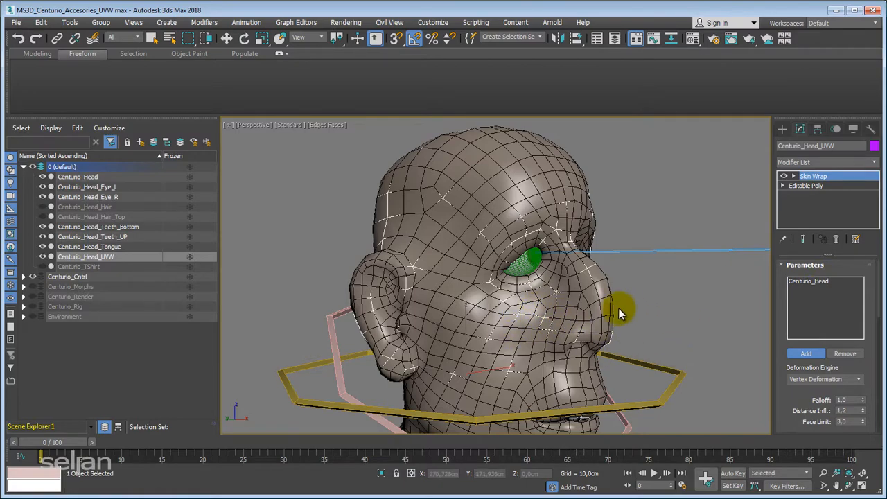
{"action": "key", "text": "w"}
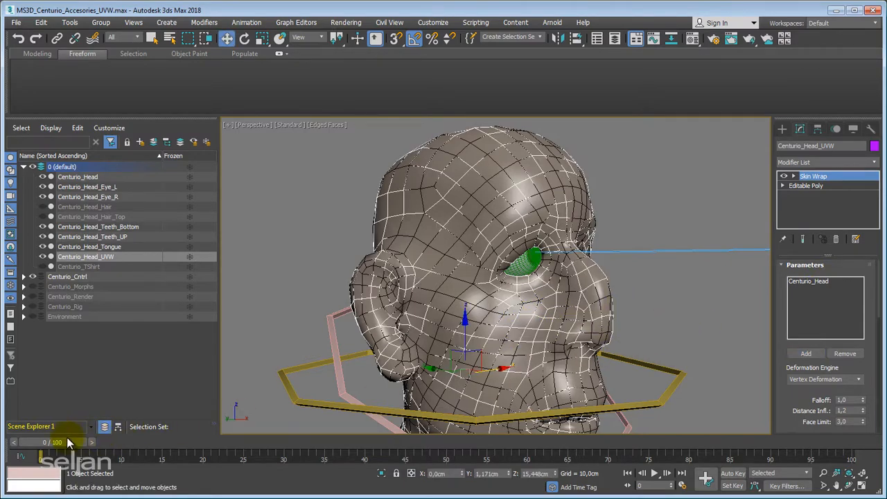
Scrub the animation to test how the wrapped copy follows the rig, and examine the overlapping heads in wireframe and shaded display
{"action": "left_click_drag", "start_coordinate": [58, 446], "coordinate": [2, 424]}
{"action": "key", "text": "w"}
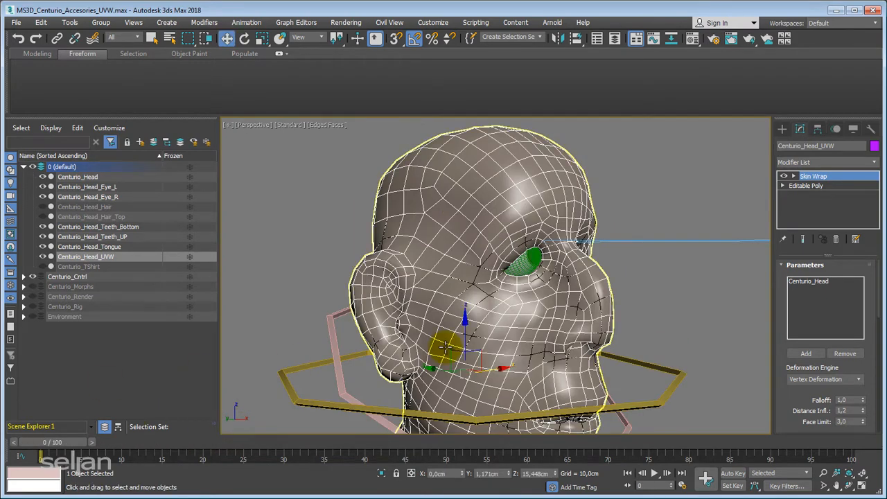
{"action": "left_click", "coordinate": [803, 177]}
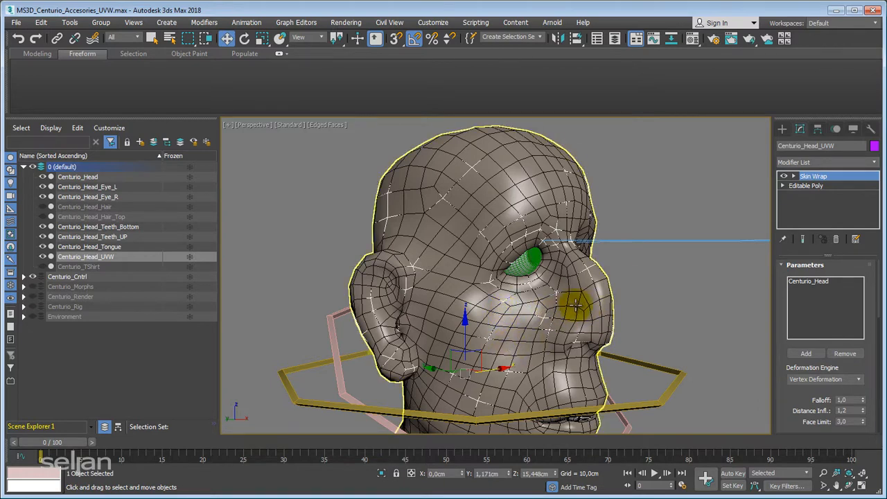
{"action": "mouse_move", "coordinate": [575, 303]}
{"action": "middle_mouse_down", "text": "alt"}
{"action": "mouse_move", "coordinate": [531, 294]}
{"action": "mouse_move", "coordinate": [513, 307]}
{"action": "mouse_move", "coordinate": [583, 305]}
{"action": "middle_mouse_up", "text": "alt"}
{"action": "key", "text": "F3"}
{"action": "key", "text": "F3"}
{"action": "key", "text": "F3"}
{"action": "key", "text": "F3"}
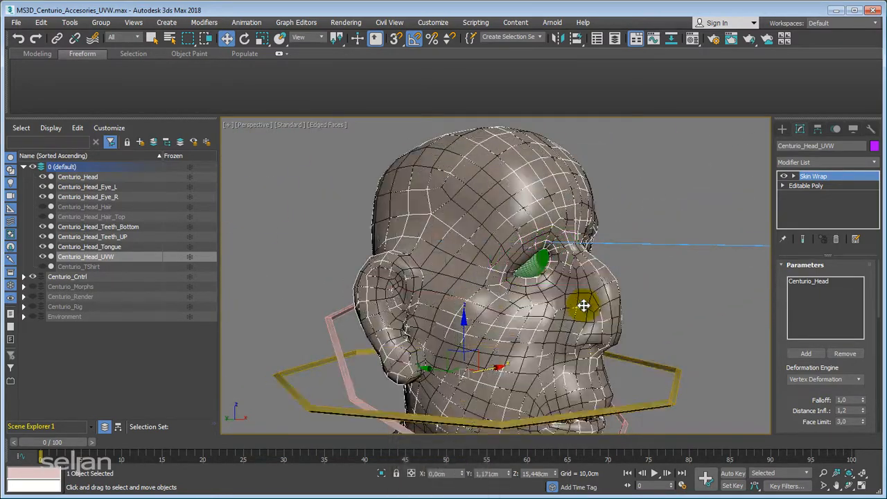
{"action": "middle_click_drag", "start_coordinate": [583, 305], "coordinate": [510, 296], "text": "alt"}
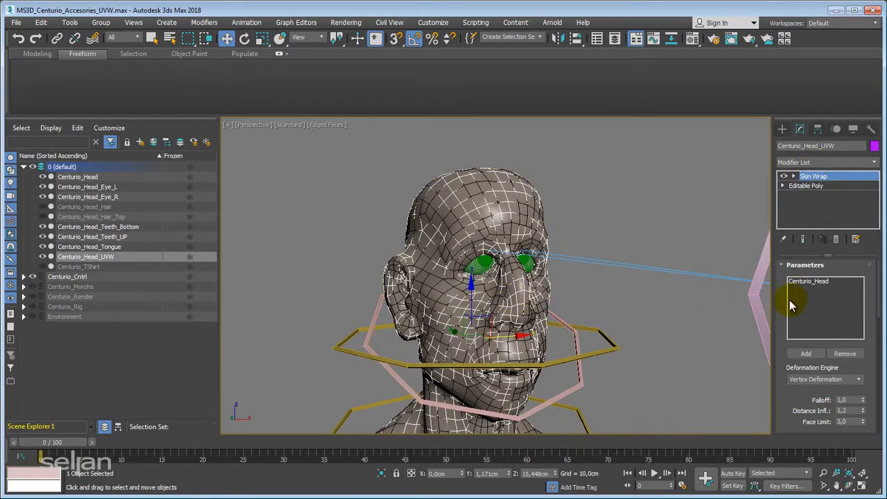
Convert the head copy's Skin Wrap to a Skin modifier, and delete the Skin Wrap from its stack
{"action": "left_click_drag", "start_coordinate": [782, 275], "coordinate": [783, 263]}
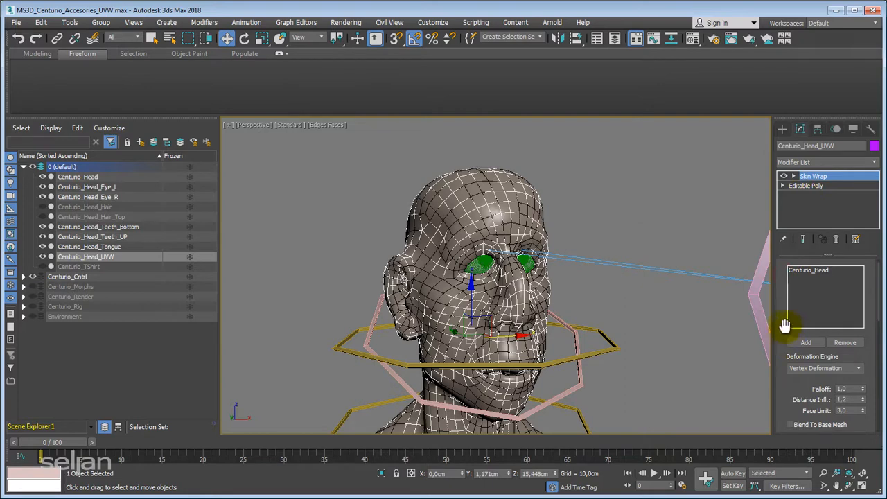
{"action": "scroll", "coordinate": [790, 329], "scroll_direction": "down", "scroll_amount": 5}
{"action": "scroll", "coordinate": [818, 353], "scroll_direction": "down", "scroll_amount": 2}
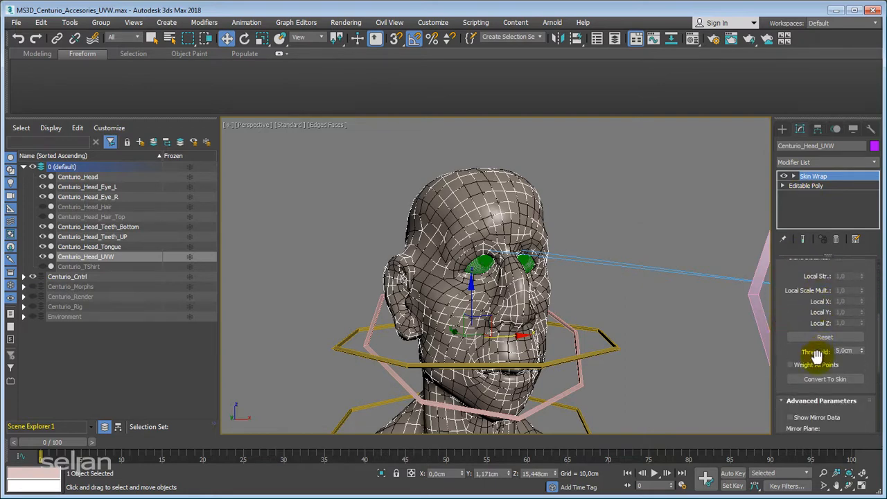
{"action": "left_click", "coordinate": [826, 380]}
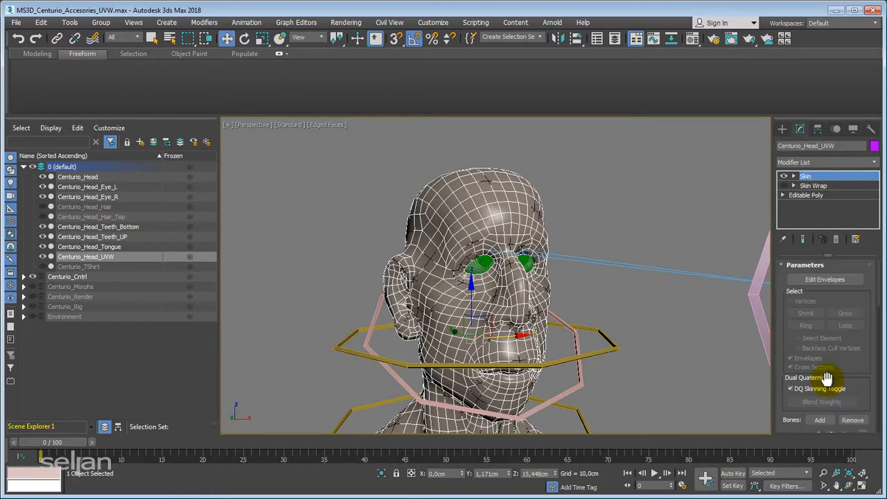
{"action": "left_click", "coordinate": [816, 186]}
{"action": "right_click", "coordinate": [814, 186]}
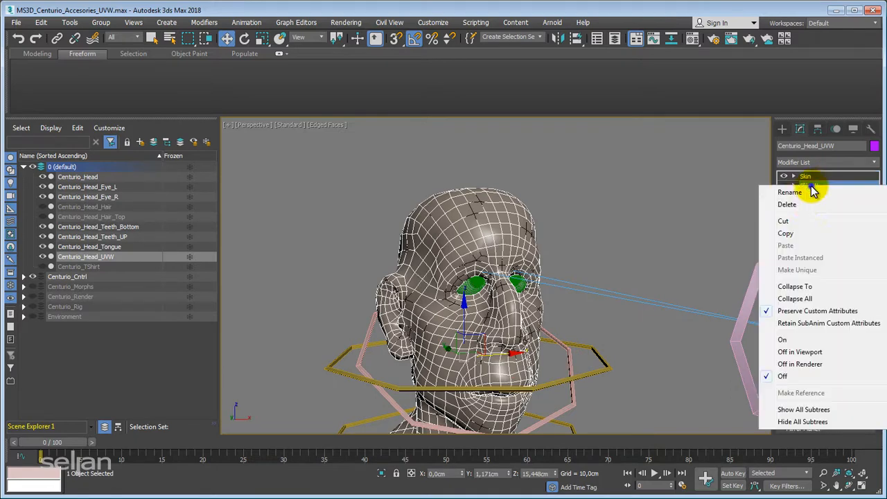
{"action": "left_click", "coordinate": [801, 200]}
{"action": "left_click", "coordinate": [803, 186]}
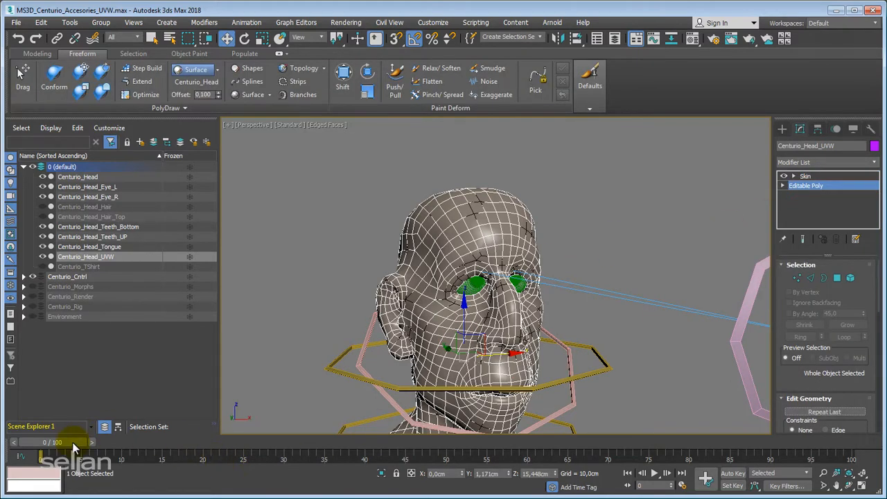
Check the converted skin's deformation at frame 40 with the Skin modifier active, and return to frame 0
{"action": "left_click_drag", "start_coordinate": [70, 444], "coordinate": [383, 438]}
{"action": "middle_click_drag", "start_coordinate": [361, 326], "coordinate": [435, 326], "text": "alt"}
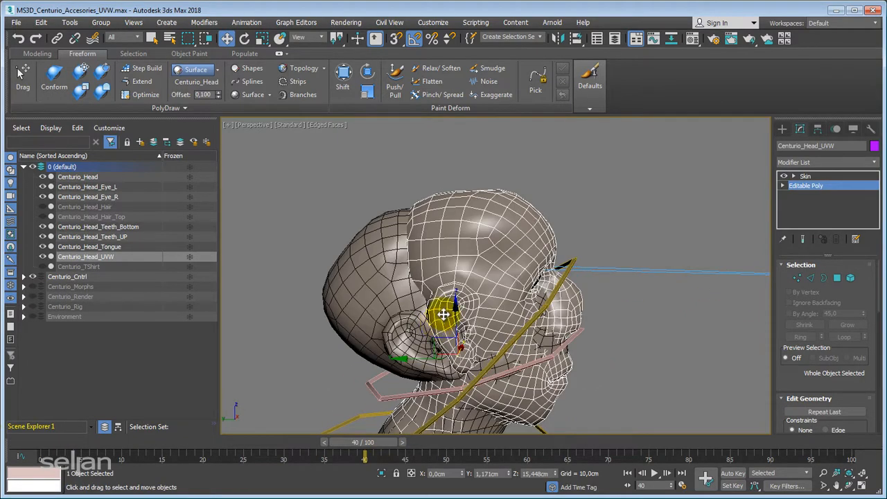
{"action": "left_click", "coordinate": [805, 176]}
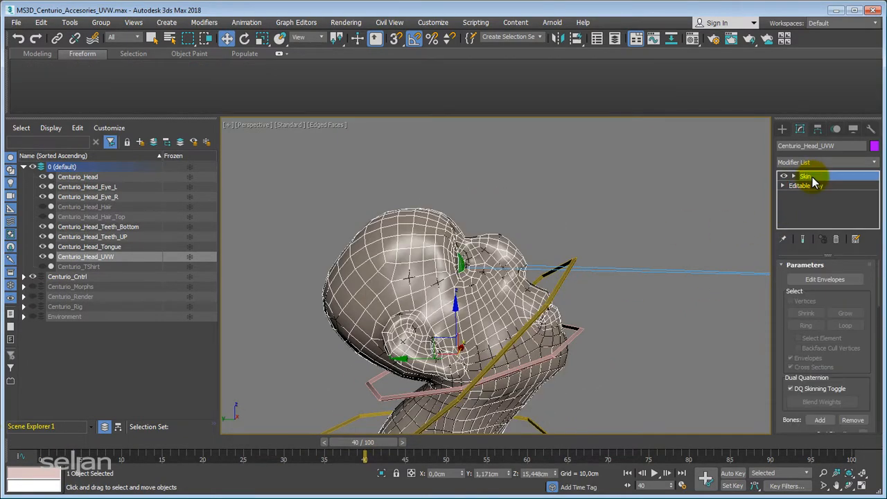
{"action": "left_click_drag", "start_coordinate": [375, 444], "coordinate": [243, 438]}
{"action": "left_click_drag", "start_coordinate": [161, 429], "coordinate": [42, 437]}
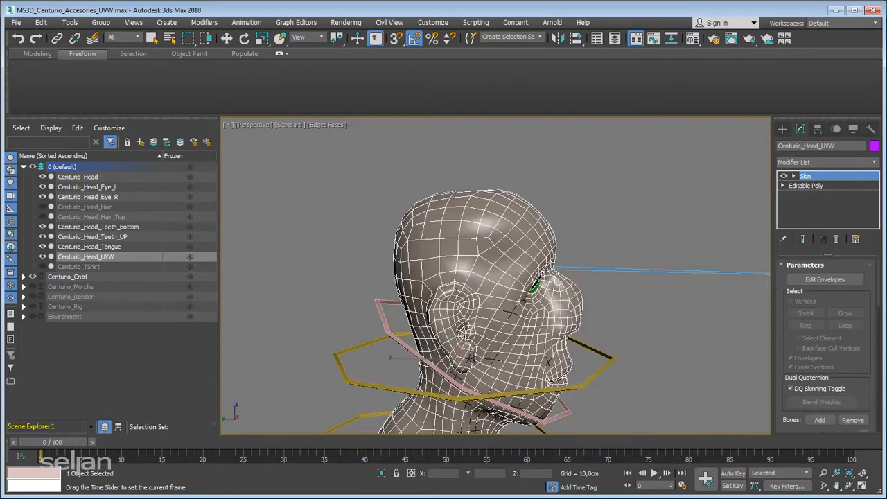
{"action": "key", "text": "w"}
Delete the original Centurio_Head mesh
{"action": "middle_click_drag", "start_coordinate": [592, 307], "coordinate": [582, 302], "text": "alt"}
{"action": "scroll", "coordinate": [582, 302], "scroll_direction": "up", "scroll_amount": 3}
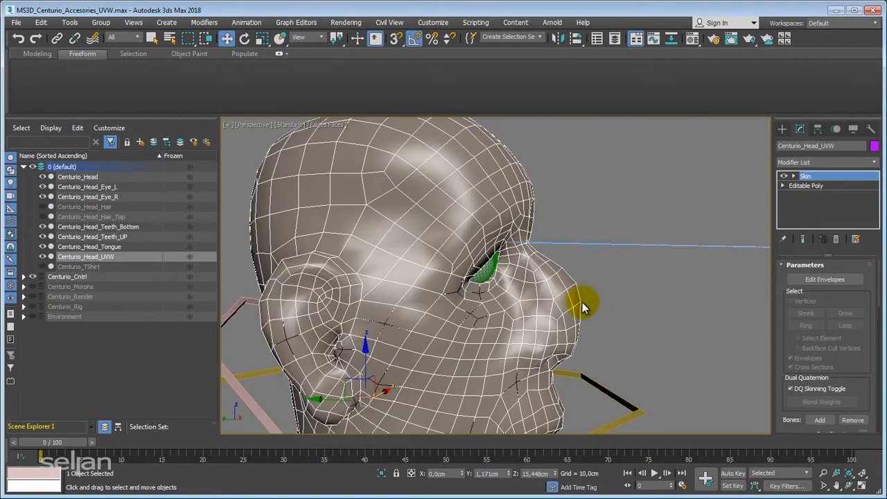
{"action": "left_click", "coordinate": [466, 329]}
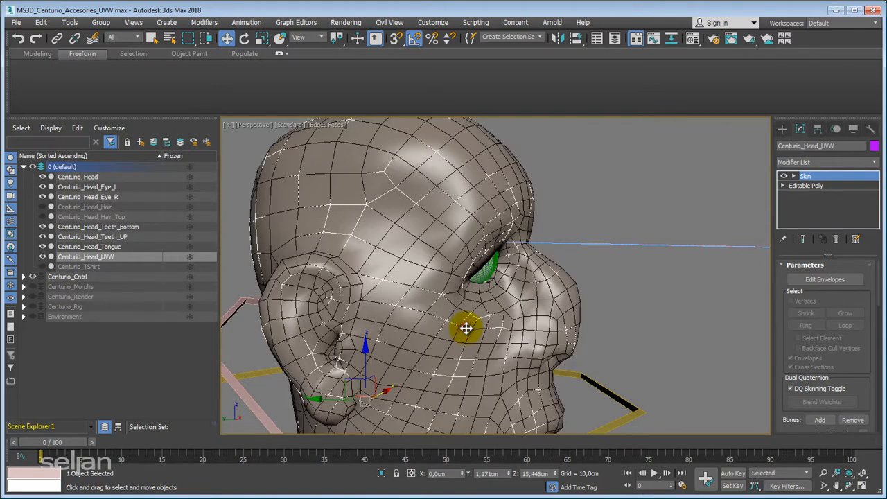
{"action": "left_click", "coordinate": [69, 177]}
{"action": "middle_click_drag", "start_coordinate": [629, 348], "coordinate": [582, 298], "text": "alt"}
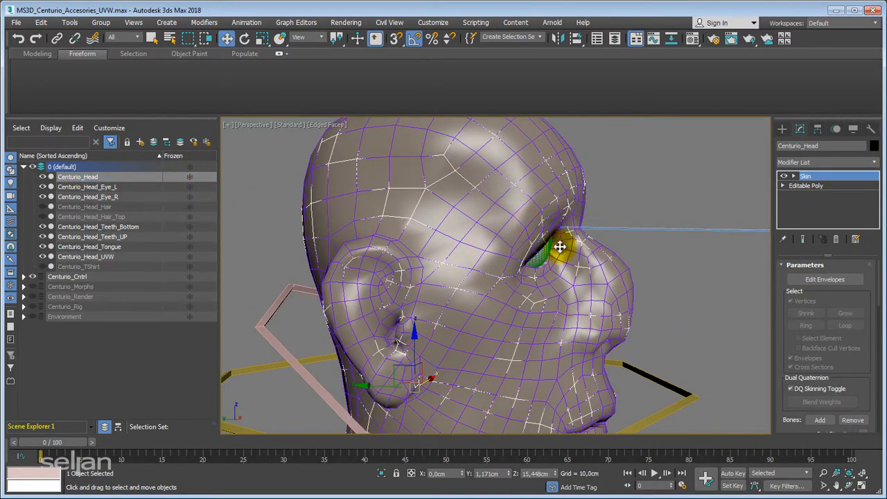
{"action": "key", "text": "Delete"}
Select the remaining Centurio_Head_UVW mesh and examine its deformation at frame 15 from the front
{"action": "left_click", "coordinate": [569, 284]}
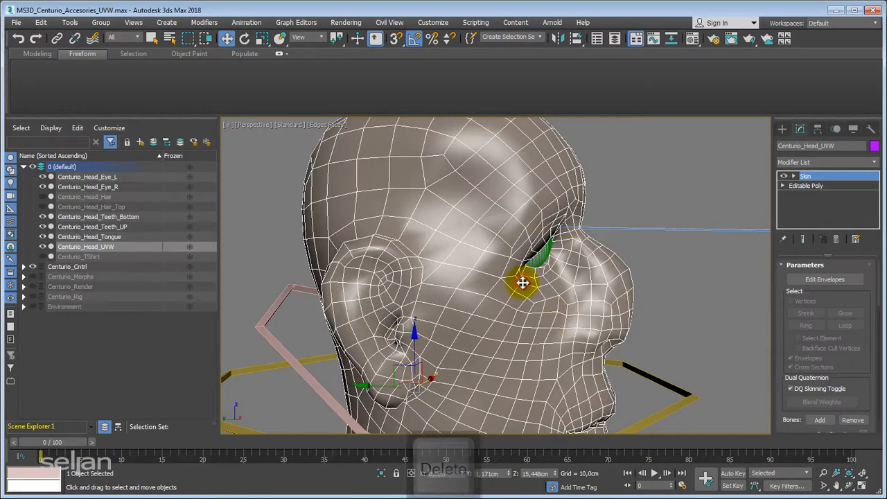
{"action": "left_click", "coordinate": [658, 143]}
{"action": "left_click", "coordinate": [534, 185]}
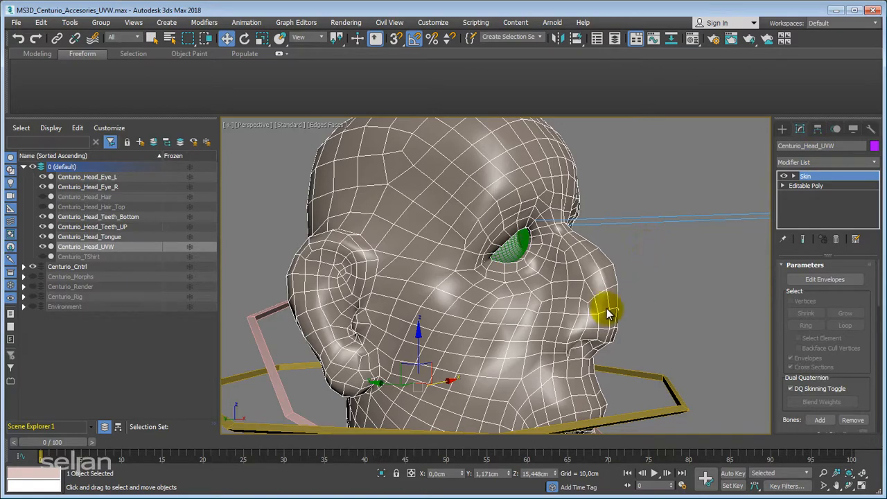
{"action": "left_click_drag", "start_coordinate": [61, 447], "coordinate": [170, 442]}
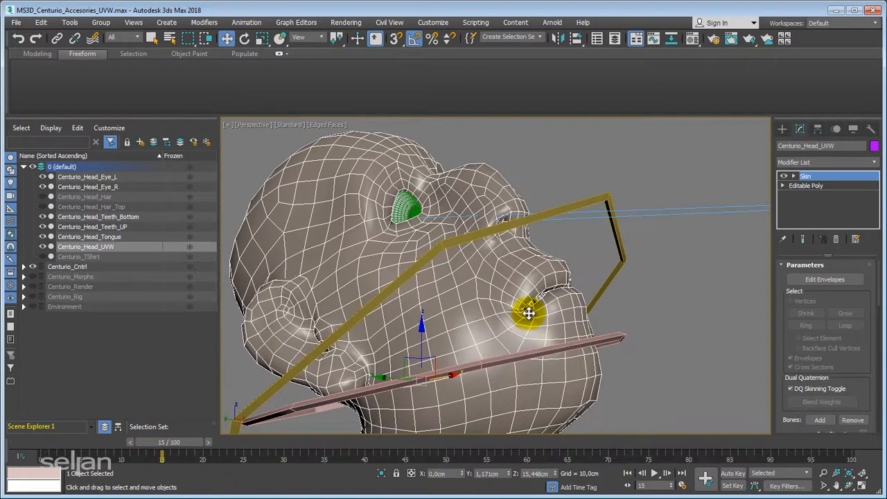
{"action": "middle_click_drag", "start_coordinate": [444, 366], "coordinate": [532, 366], "text": "alt"}
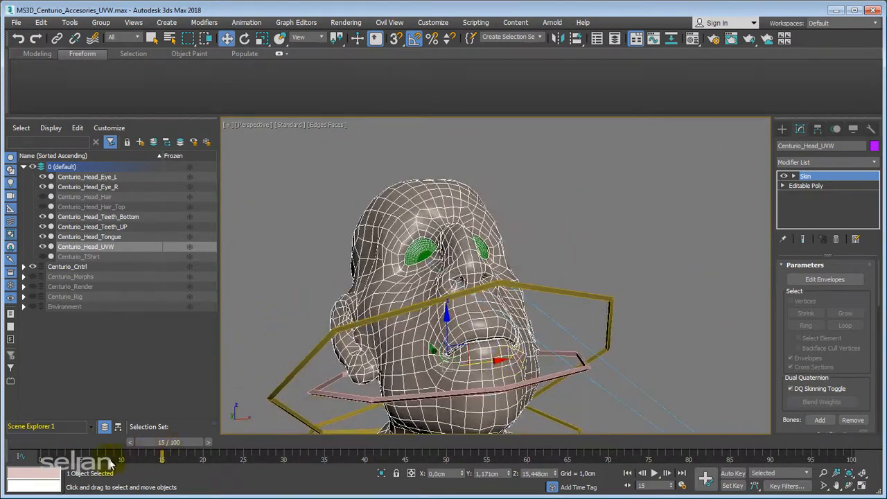
At frame 6, with shaded display and Auto Key on, rotate the CNT_Cntrl_004_Jaw control to open the mouth
{"action": "left_click_drag", "start_coordinate": [143, 441], "coordinate": [104, 442]}
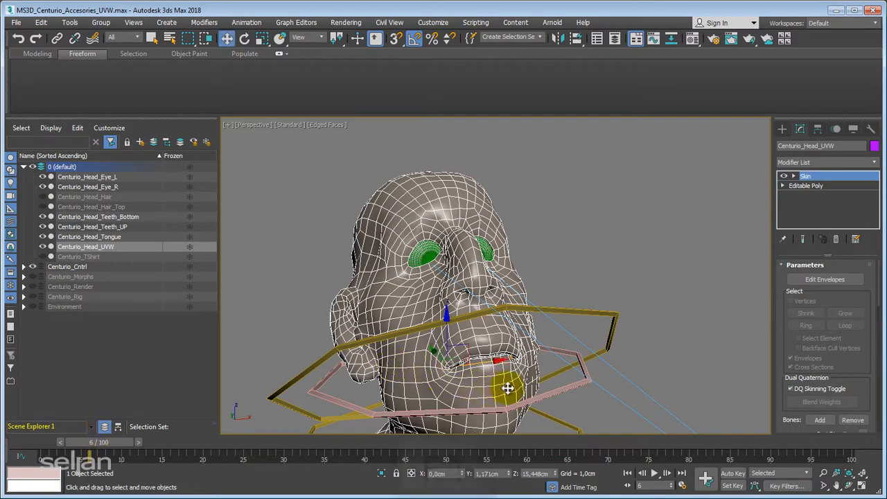
{"action": "key", "text": "F4"}
{"action": "left_click", "coordinate": [555, 386]}
{"action": "middle_click_drag", "start_coordinate": [568, 379], "coordinate": [583, 359]}
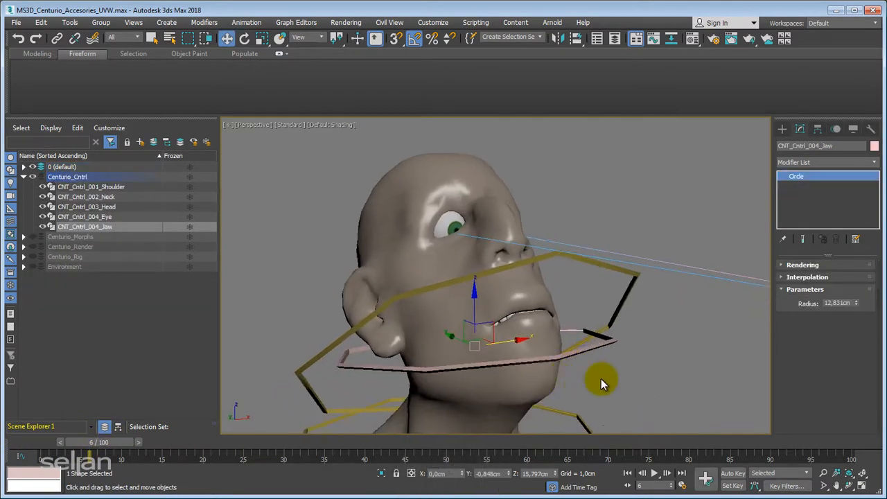
{"action": "key", "text": "n"}
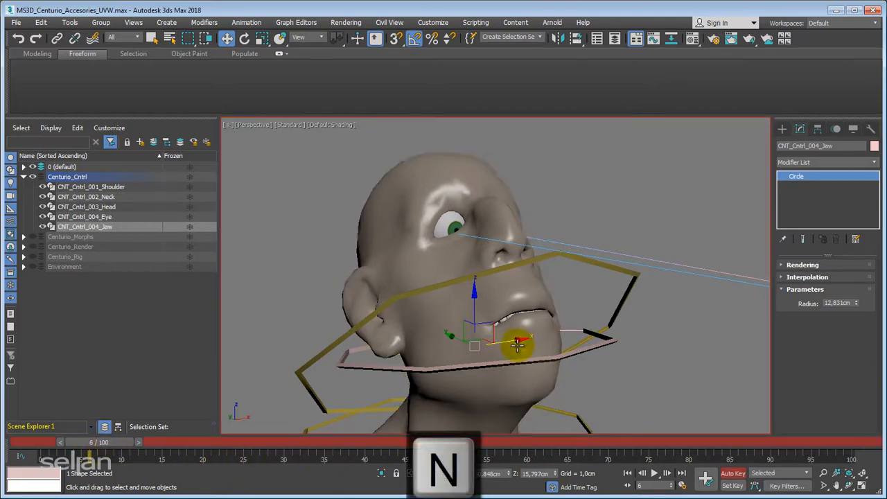
{"action": "key", "text": "e"}
{"action": "left_click_drag", "start_coordinate": [517, 334], "coordinate": [543, 376]}
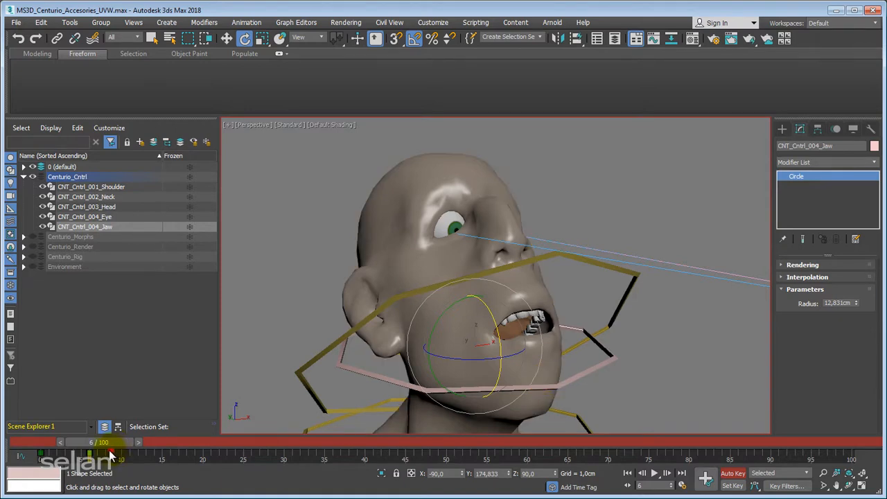
Scrub through the jaw animation back to frame 0, turn off Auto Key, display edged faces and deselect the control
{"action": "left_click_drag", "start_coordinate": [112, 454], "coordinate": [23, 459]}
{"action": "left_click_drag", "start_coordinate": [114, 443], "coordinate": [66, 443]}
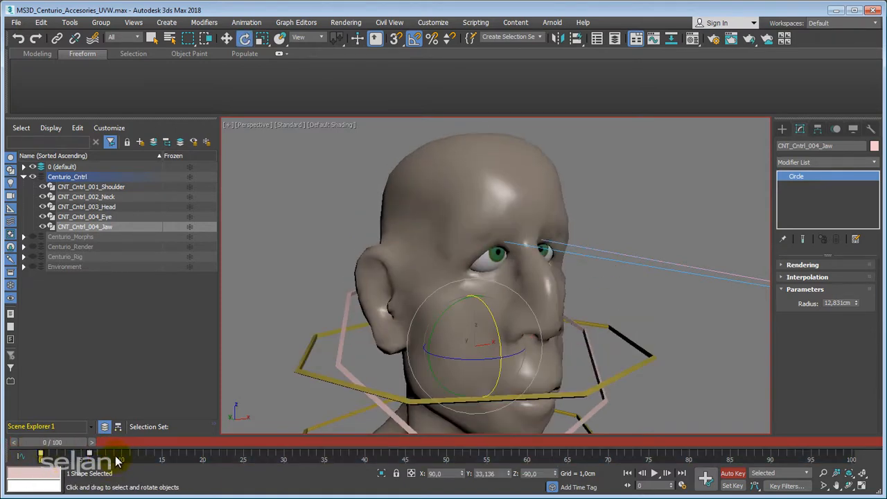
{"action": "middle_click_drag", "start_coordinate": [310, 338], "coordinate": [475, 317]}
{"action": "scroll", "coordinate": [312, 330], "scroll_direction": "down", "scroll_amount": 3}
{"action": "key", "text": "n"}
{"action": "key", "text": "F4"}
{"action": "scroll", "coordinate": [462, 336], "scroll_direction": "up", "scroll_amount": 4}
{"action": "scroll", "coordinate": [462, 337], "scroll_direction": "down", "scroll_amount": 4}
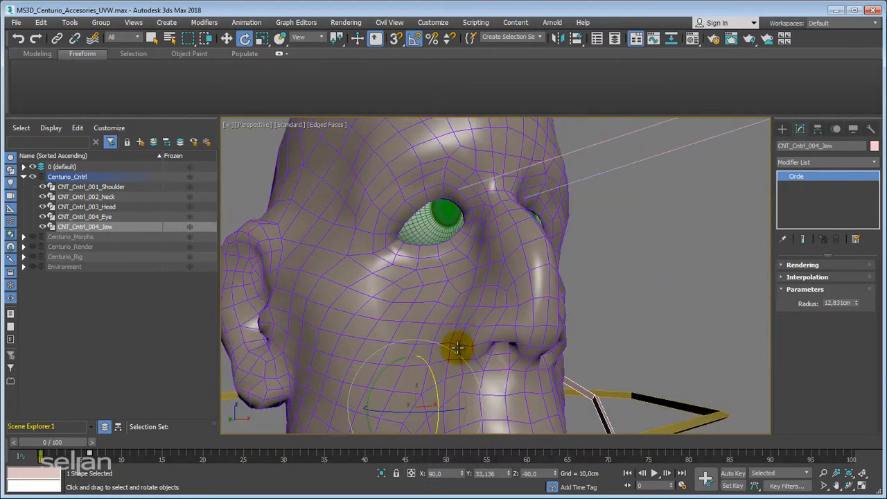
{"action": "left_click", "coordinate": [656, 289]}
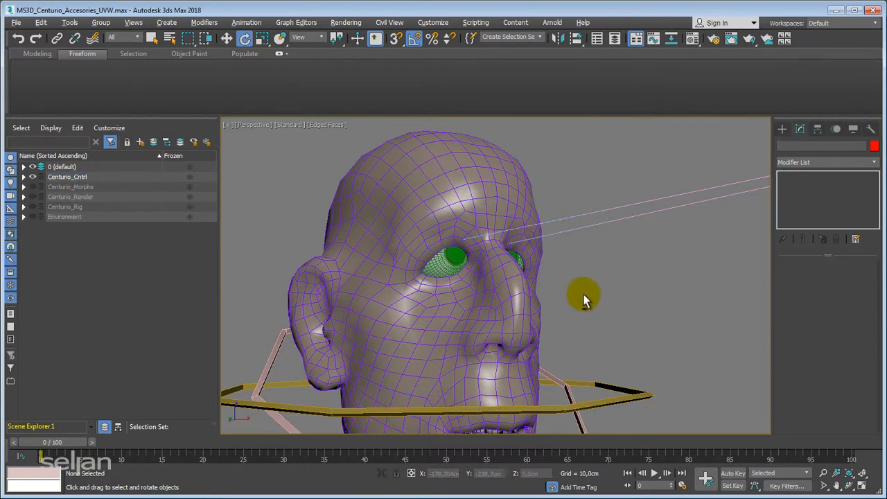
Draw a plane about 2.7 by 3.2 cm with AutoGrid on the head's side, between the ear and the eye
{"action": "mouse_move", "coordinate": [584, 295]}
{"action": "middle_mouse_down", "text": "alt"}
{"action": "mouse_move", "coordinate": [606, 289]}
{"action": "mouse_move", "coordinate": [575, 310]}
{"action": "middle_mouse_up", "text": "alt"}
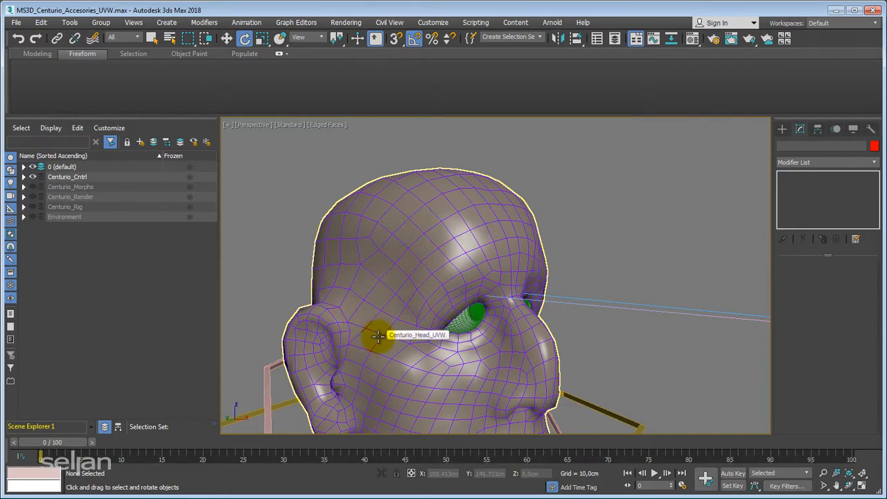
{"action": "middle_click_drag", "start_coordinate": [377, 336], "coordinate": [405, 312], "text": "alt"}
{"action": "scroll", "coordinate": [405, 309], "scroll_direction": "up", "scroll_amount": 3}
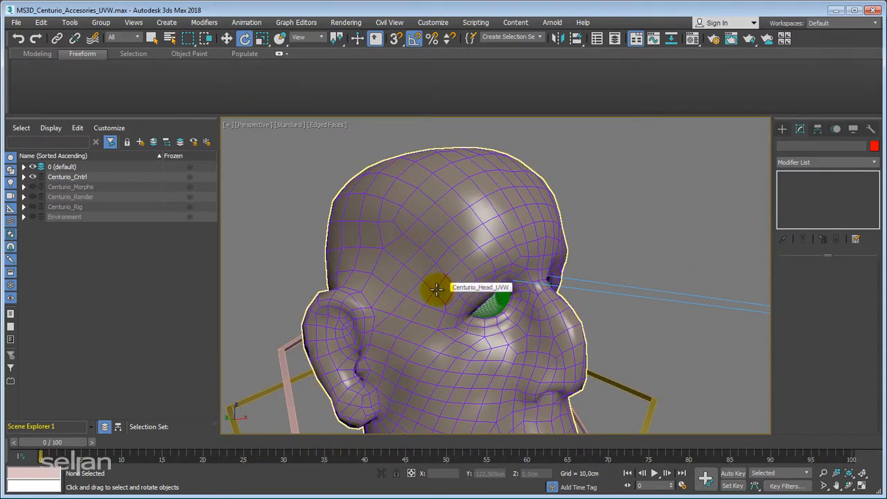
{"action": "middle_click_drag", "start_coordinate": [429, 273], "coordinate": [457, 279]}
{"action": "left_click", "coordinate": [491, 228]}
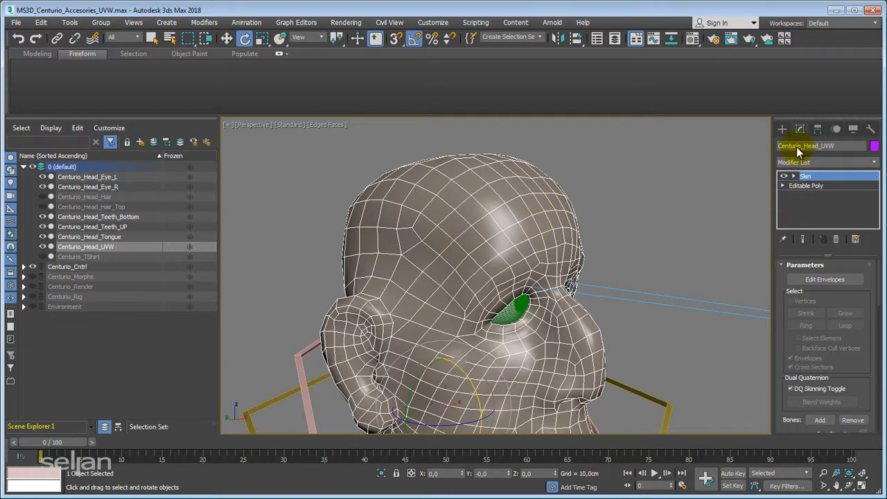
{"action": "left_click", "coordinate": [781, 129]}
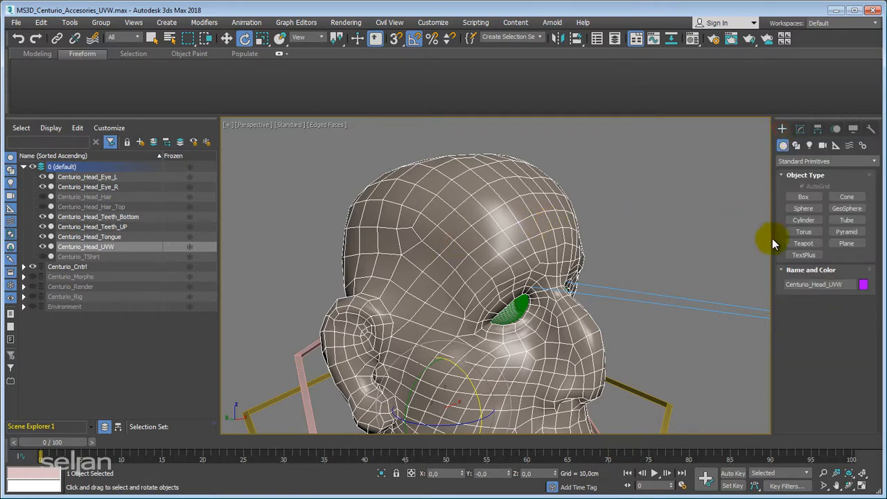
{"action": "left_click", "coordinate": [855, 244]}
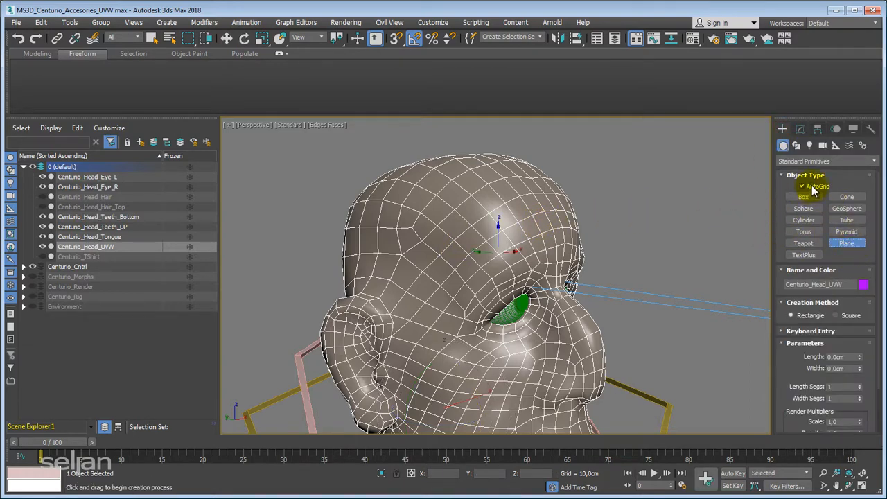
{"action": "middle_click_drag", "start_coordinate": [379, 251], "coordinate": [391, 265], "text": "alt"}
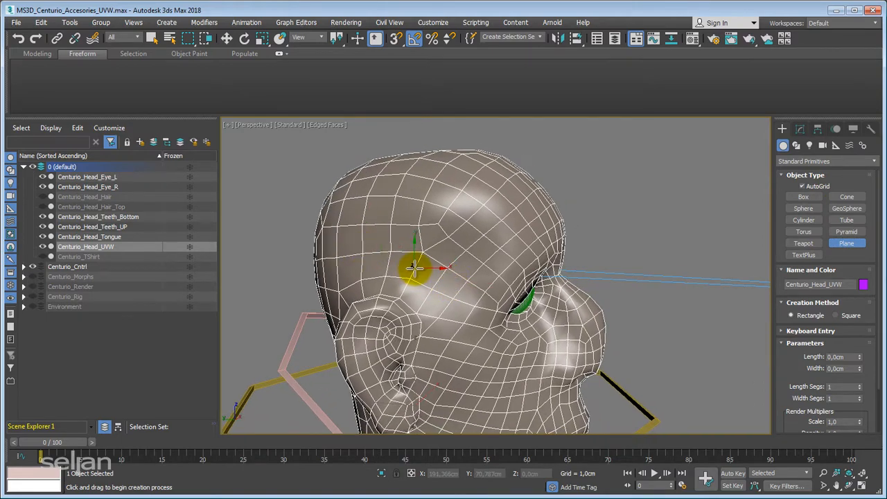
{"action": "left_click_drag", "start_coordinate": [413, 267], "coordinate": [460, 315]}
{"action": "key", "text": "e"}
{"action": "scroll", "coordinate": [450, 303], "scroll_direction": "up", "scroll_amount": 5}
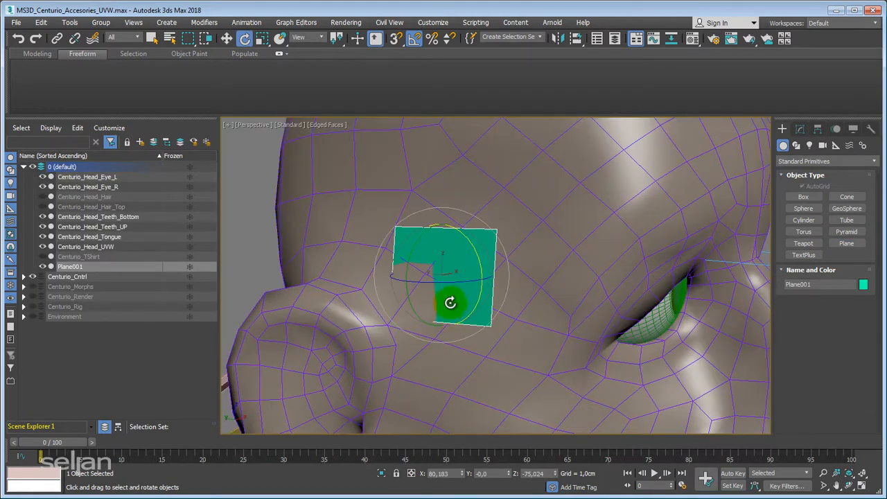
Convert Plane001 to an Editable Poly
{"action": "left_click", "coordinate": [800, 129]}
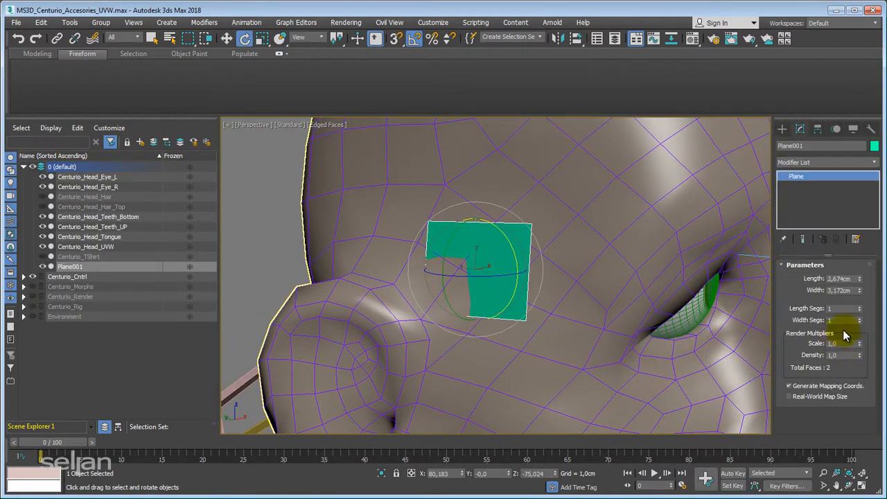
{"action": "middle_click_drag", "start_coordinate": [516, 273], "coordinate": [499, 276], "text": "alt"}
{"action": "middle_click_drag", "start_coordinate": [499, 277], "coordinate": [444, 289]}
{"action": "right_click", "coordinate": [450, 289]}
{"action": "mouse_move", "coordinate": [513, 406]}
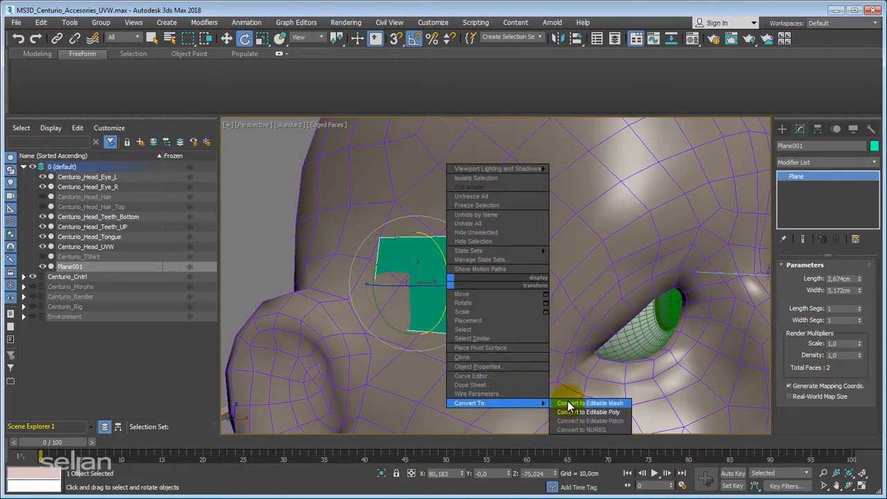
{"action": "left_click", "coordinate": [569, 409]}
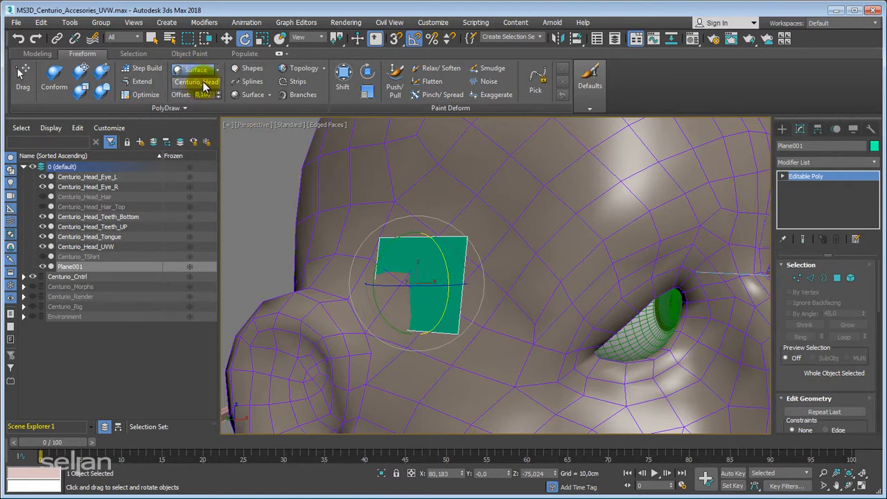
Set PolyDraw to draw on Surface and pick the Centurio_Head_UVW mesh as the surface
{"action": "left_click", "coordinate": [218, 71]}
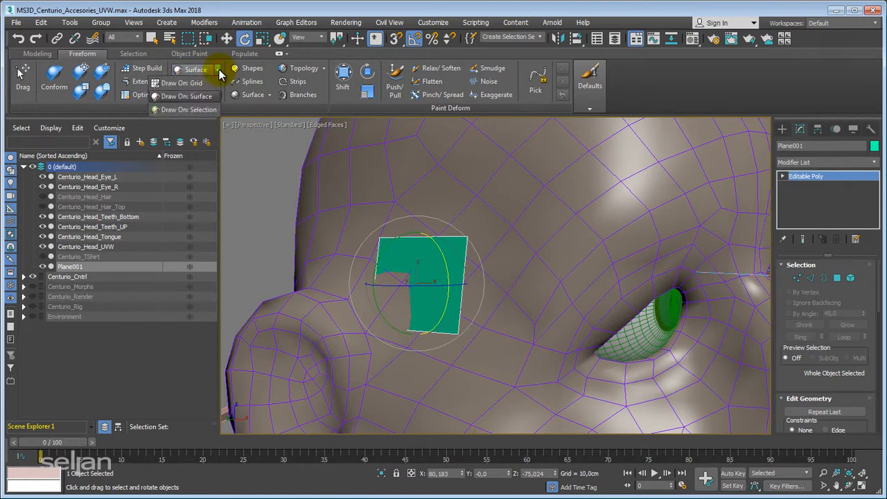
{"action": "left_click", "coordinate": [188, 96]}
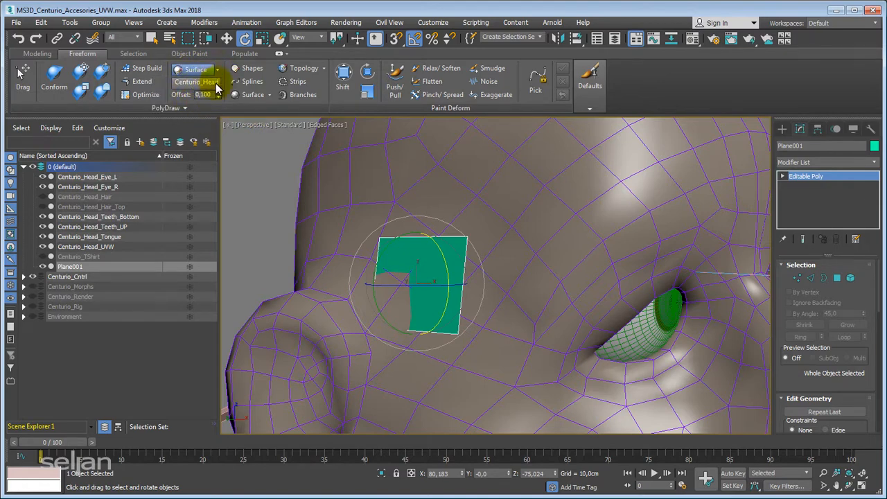
{"action": "left_click", "coordinate": [211, 84]}
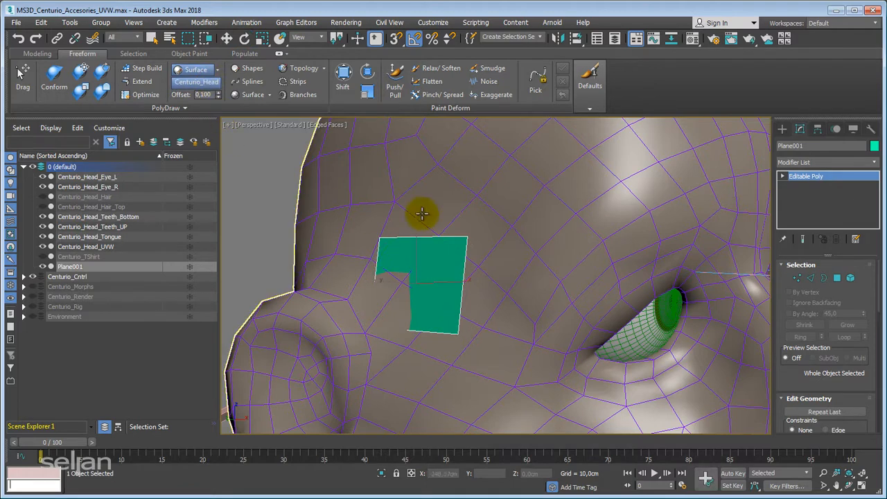
{"action": "left_click", "coordinate": [440, 174]}
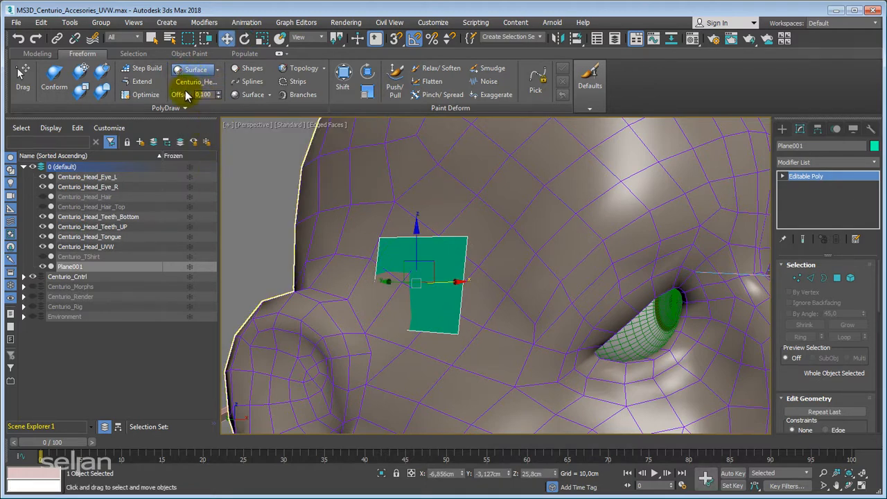
Use the PolyDraw Extend tool to add a polygon below the plane, in front of the ear
{"action": "scroll", "coordinate": [405, 228], "scroll_direction": "down", "scroll_amount": 5}
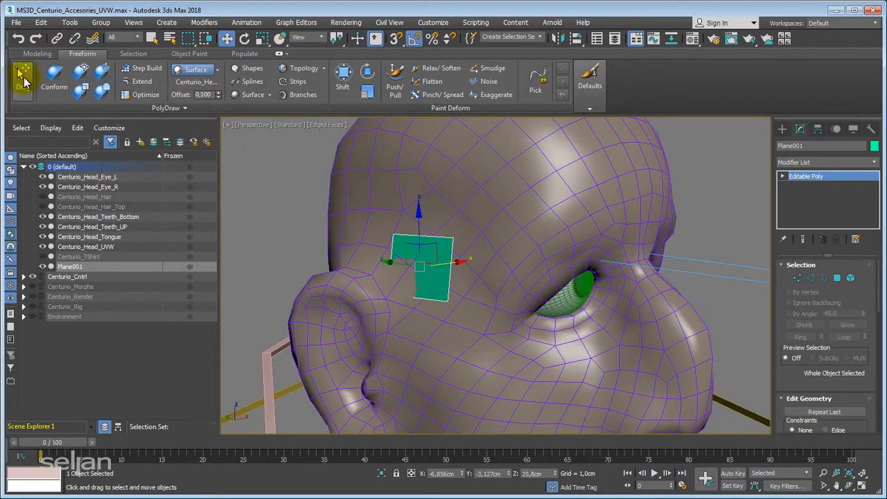
{"action": "left_click", "coordinate": [54, 76]}
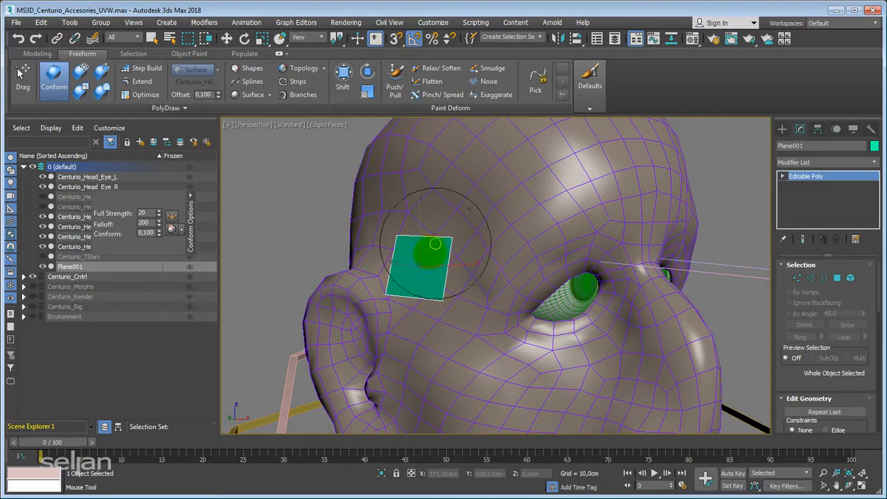
{"action": "middle_click_drag", "start_coordinate": [427, 254], "coordinate": [396, 220], "text": "alt"}
{"action": "left_click", "coordinate": [140, 82]}
{"action": "scroll", "coordinate": [407, 250], "scroll_direction": "up", "scroll_amount": 3}
{"action": "left_click_drag", "start_coordinate": [474, 282], "coordinate": [412, 340], "text": "ctrl+alt+shift"}
{"action": "middle_click_drag", "start_coordinate": [388, 325], "coordinate": [373, 287], "text": "alt"}
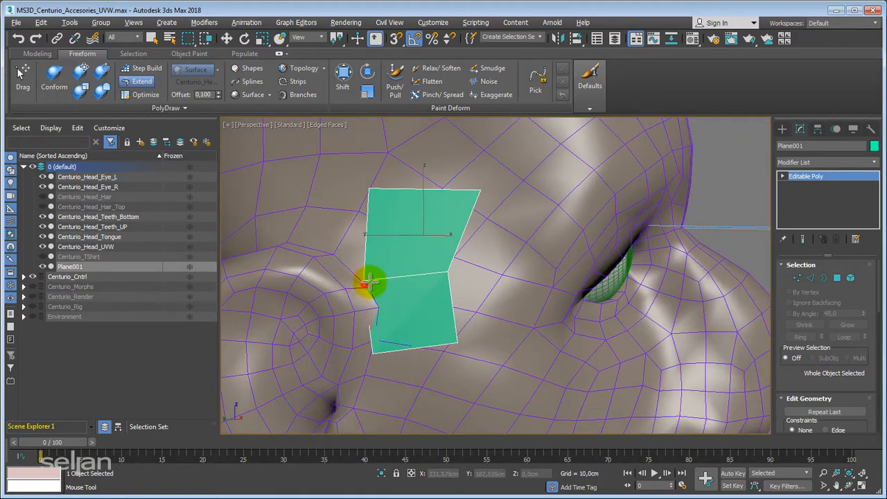
Extend the strip's lower edge down beside the ear by one more polygon, and delete the surplus polygon below it
{"action": "left_click_drag", "start_coordinate": [371, 280], "coordinate": [374, 282]}
{"action": "left_click_drag", "start_coordinate": [413, 356], "coordinate": [426, 401], "text": "shift"}
{"action": "middle_click_drag", "start_coordinate": [425, 402], "coordinate": [437, 279]}
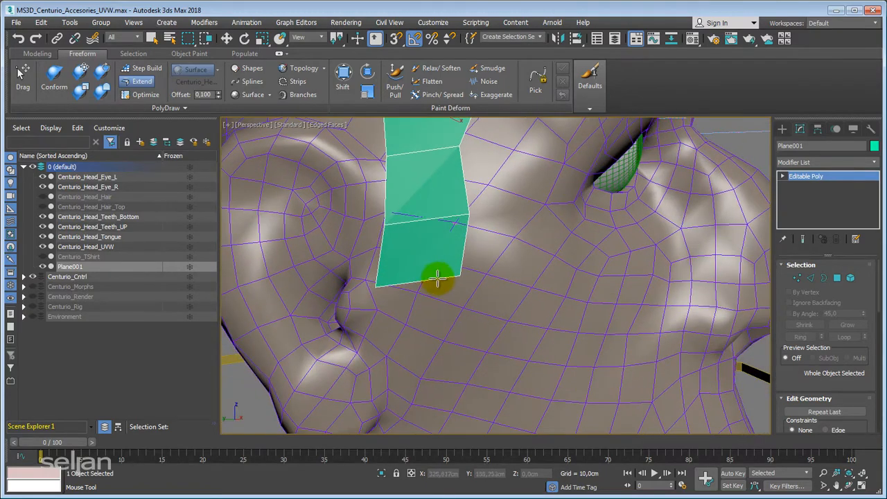
{"action": "left_click_drag", "start_coordinate": [456, 278], "coordinate": [414, 337]}
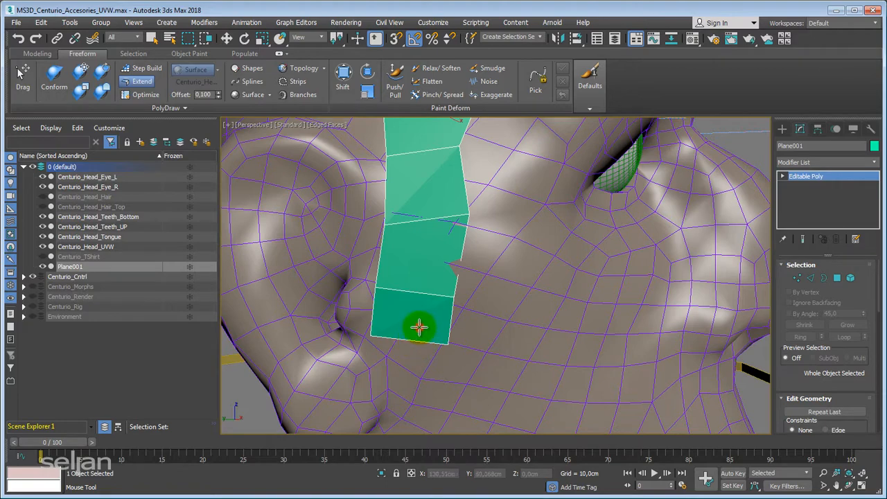
{"action": "left_click", "coordinate": [419, 327], "text": "ctrl"}
Extend the top polygon's rear edge backward over the ear, and reposition the new corner vertices on the head
{"action": "middle_click_drag", "start_coordinate": [433, 257], "coordinate": [451, 344]}
{"action": "scroll", "coordinate": [450, 334], "scroll_direction": "down", "scroll_amount": 3}
{"action": "middle_click_drag", "start_coordinate": [433, 244], "coordinate": [405, 311]}
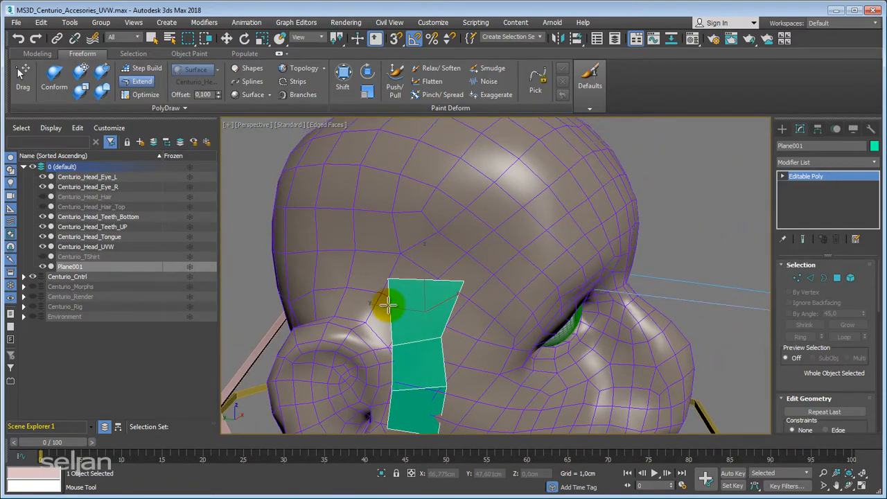
{"action": "left_click_drag", "start_coordinate": [388, 305], "coordinate": [339, 284], "text": "shift"}
{"action": "key", "text": "ctrl+z"}
{"action": "left_click_drag", "start_coordinate": [388, 299], "coordinate": [342, 291], "text": "shift"}
{"action": "middle_click_drag", "start_coordinate": [353, 283], "coordinate": [335, 269], "text": "alt"}
{"action": "left_click_drag", "start_coordinate": [335, 265], "coordinate": [409, 281], "text": "ctrl+alt+shift"}
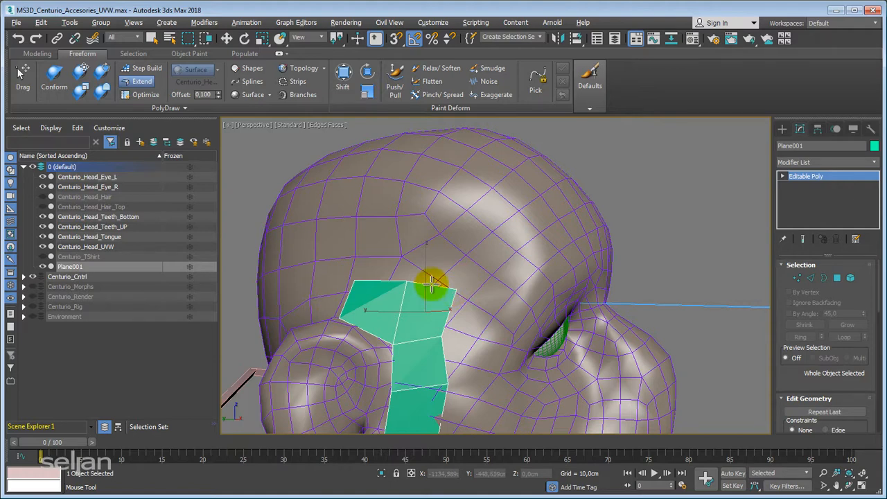
Extend the upper edges of the patch up the temple, and extend its two rear edges backward above the ear
{"action": "left_click_drag", "start_coordinate": [430, 282], "coordinate": [457, 253], "text": "shift"}
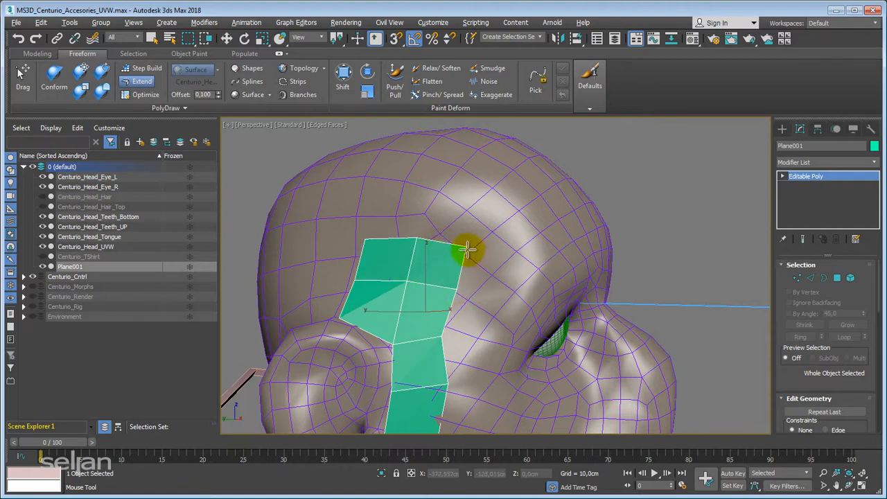
{"action": "middle_click_drag", "start_coordinate": [431, 251], "coordinate": [377, 253], "text": "alt"}
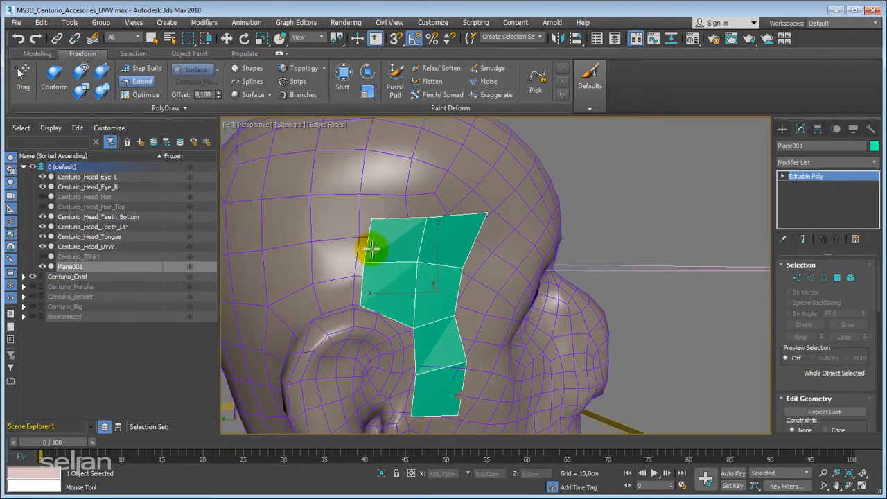
{"action": "left_click_drag", "start_coordinate": [321, 247], "coordinate": [295, 247], "text": "ctrl+shift"}
{"action": "middle_click_drag", "start_coordinate": [304, 260], "coordinate": [287, 291], "text": "alt"}
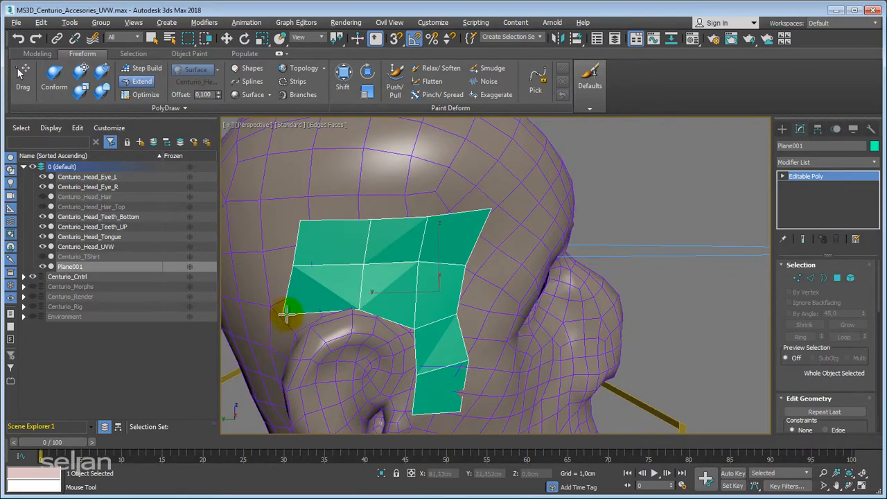
Reposition the lower and upper rear corner vertices of the patch above the ear
{"action": "left_click_drag", "start_coordinate": [297, 315], "coordinate": [303, 314], "text": "ctrl+alt+shift"}
{"action": "left_click_drag", "start_coordinate": [301, 223], "coordinate": [280, 226], "text": "ctrl+alt+shift"}
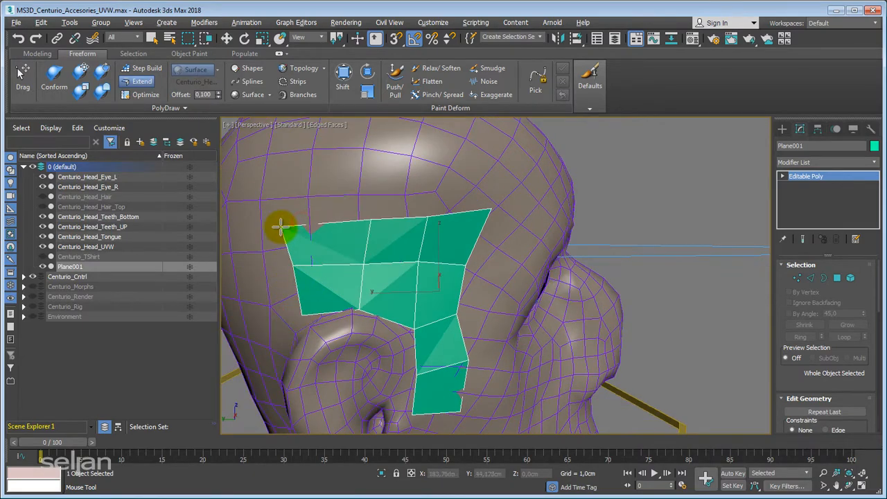
{"action": "middle_click_drag", "start_coordinate": [284, 255], "coordinate": [358, 290], "text": "alt"}
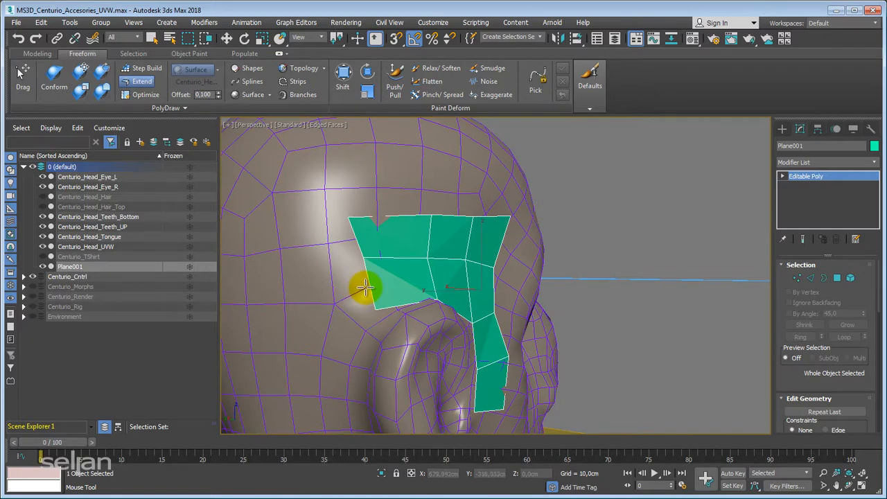
Extend the patch's rear edges backward and down behind the ear, adjusting the new corner vertices on the head
{"action": "left_click_drag", "start_coordinate": [363, 293], "coordinate": [323, 332], "text": "ctrl+alt+shift"}
{"action": "middle_click_drag", "start_coordinate": [323, 333], "coordinate": [320, 326], "text": "alt"}
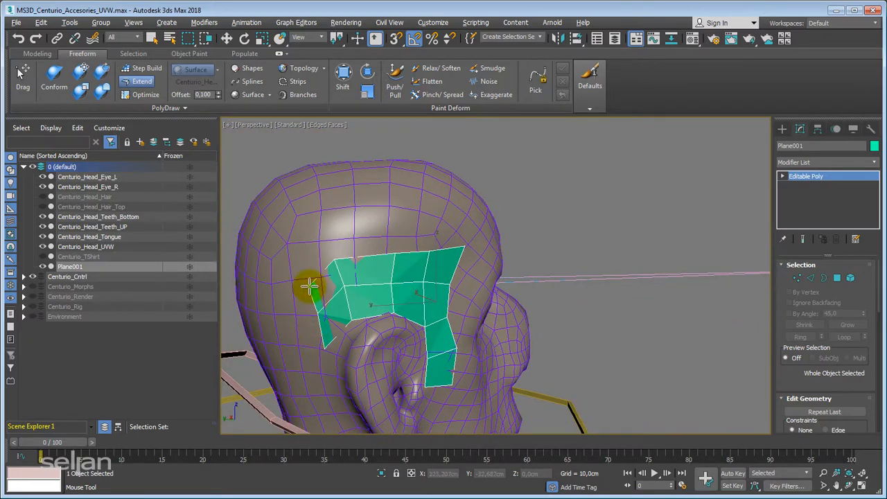
{"action": "left_click_drag", "start_coordinate": [326, 348], "coordinate": [361, 318], "text": "ctrl+alt+shift"}
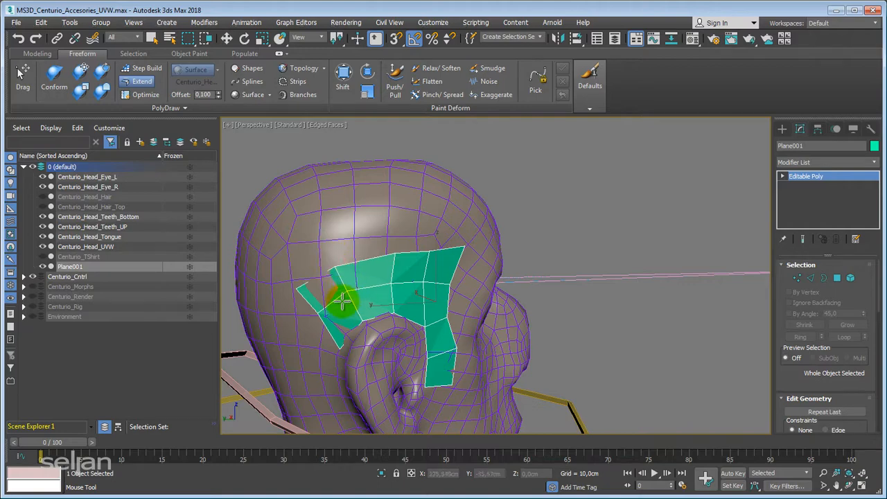
{"action": "middle_click_drag", "start_coordinate": [343, 300], "coordinate": [367, 293], "text": "alt"}
{"action": "left_click_drag", "start_coordinate": [372, 308], "coordinate": [345, 353], "text": "ctrl+shift"}
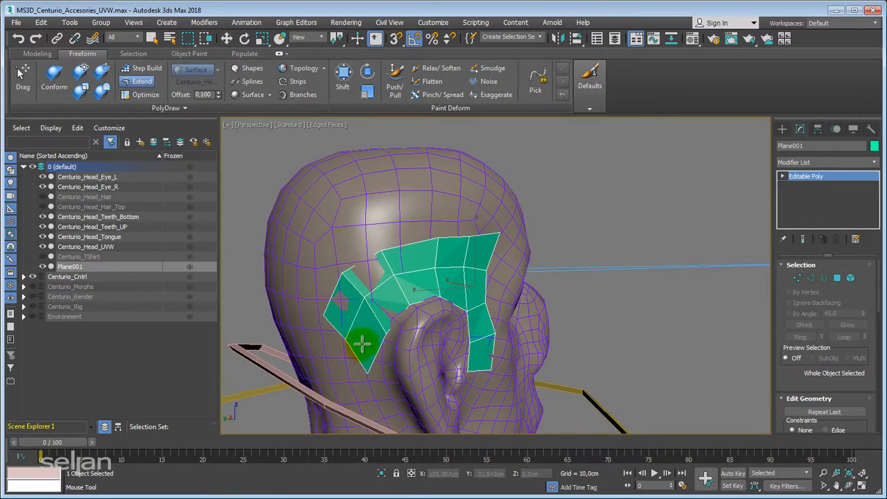
Reposition the bottom and rear corner vertices of the new polygons behind the ear
{"action": "middle_click_drag", "start_coordinate": [362, 342], "coordinate": [402, 305], "text": "alt"}
{"action": "scroll", "coordinate": [402, 306], "scroll_direction": "up", "scroll_amount": 3}
{"action": "left_click_drag", "start_coordinate": [409, 345], "coordinate": [409, 345], "text": "ctrl+alt+shift"}
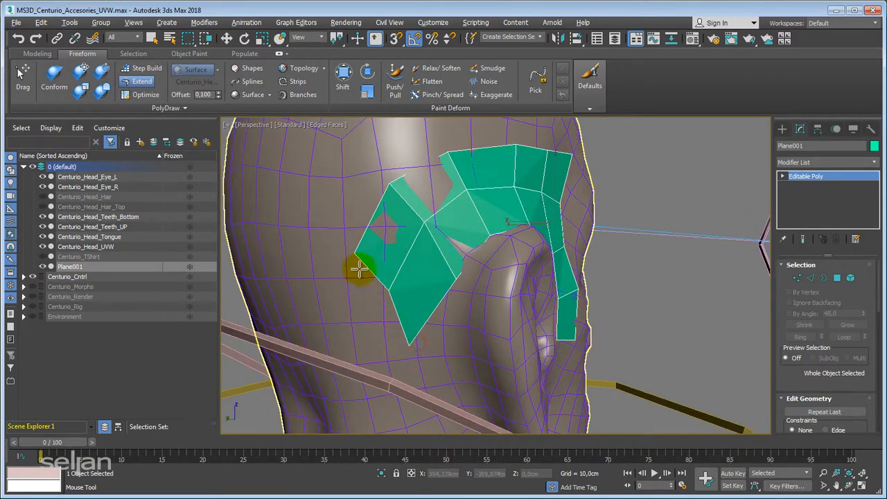
{"action": "left_click_drag", "start_coordinate": [351, 254], "coordinate": [342, 229], "text": "ctrl+alt+shift"}
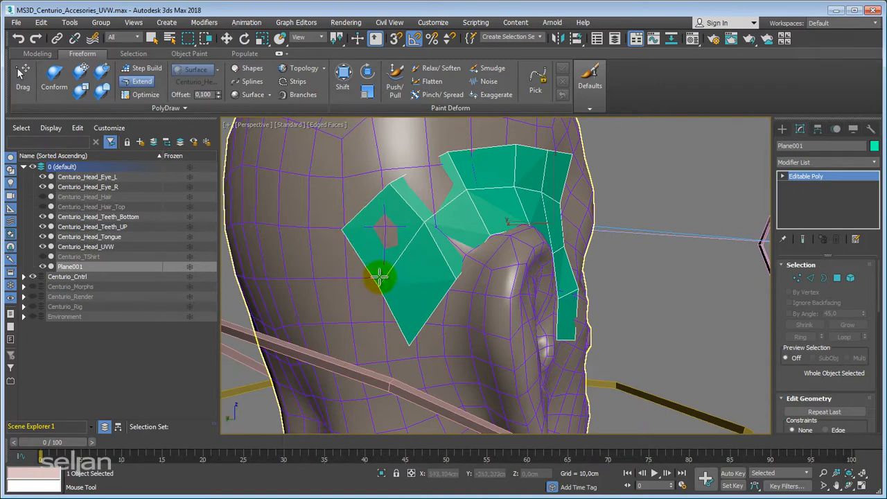
Extend the patch's rear edges across the back of the head in two columns toward its centre, and hide the shapes
{"action": "left_click_drag", "start_coordinate": [379, 277], "coordinate": [317, 294], "text": "ctrl+shift"}
{"action": "scroll", "coordinate": [326, 294], "scroll_direction": "down", "scroll_amount": 2}
{"action": "middle_click_drag", "start_coordinate": [333, 294], "coordinate": [389, 302], "text": "alt"}
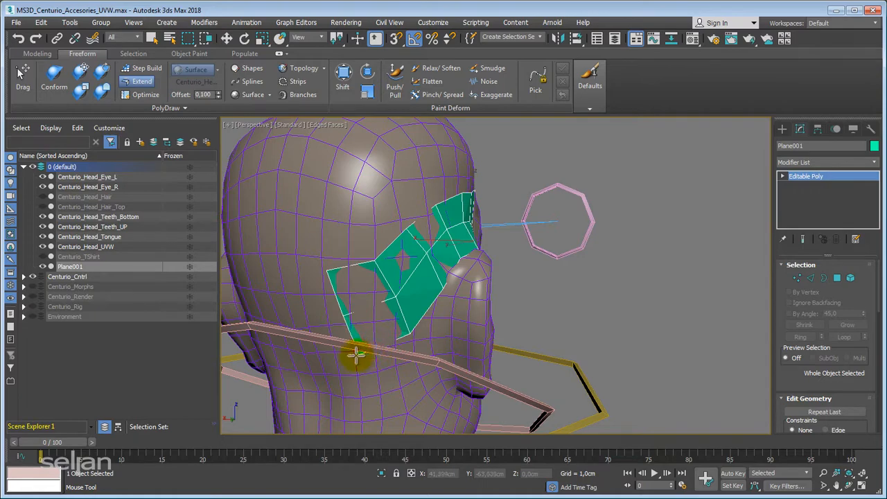
{"action": "key", "text": "shift+s"}
{"action": "middle_click_drag", "start_coordinate": [344, 348], "coordinate": [409, 323], "text": "alt"}
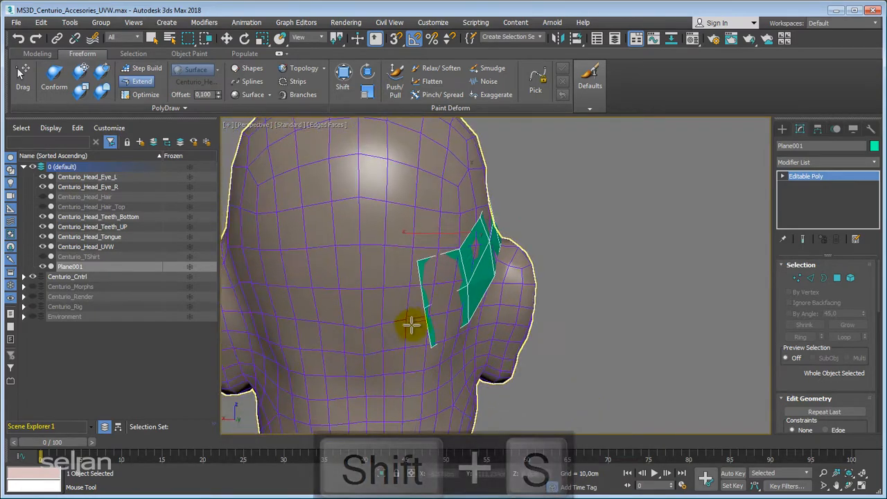
{"action": "left_click_drag", "start_coordinate": [419, 298], "coordinate": [376, 308], "text": "ctrl+shift"}
{"action": "middle_click_drag", "start_coordinate": [389, 329], "coordinate": [368, 322], "text": "alt"}
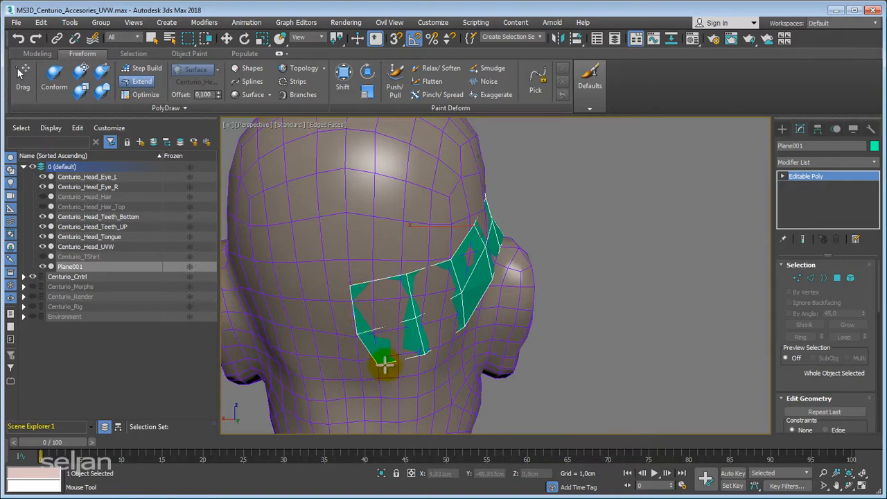
Extend the lower edges of the rear polygons down the back of the head by one row, and leave the Extend tool
{"action": "middle_click_drag", "start_coordinate": [471, 340], "coordinate": [411, 320], "text": "alt"}
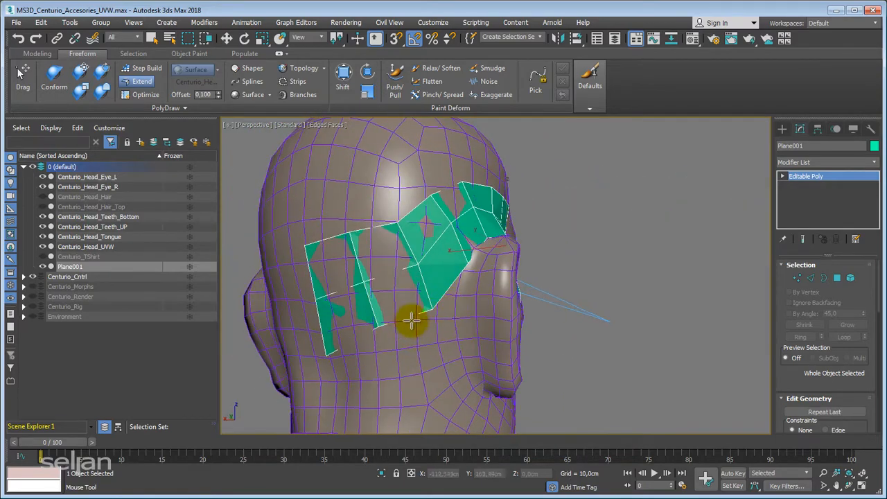
{"action": "left_click_drag", "start_coordinate": [412, 318], "coordinate": [370, 328], "text": "shift"}
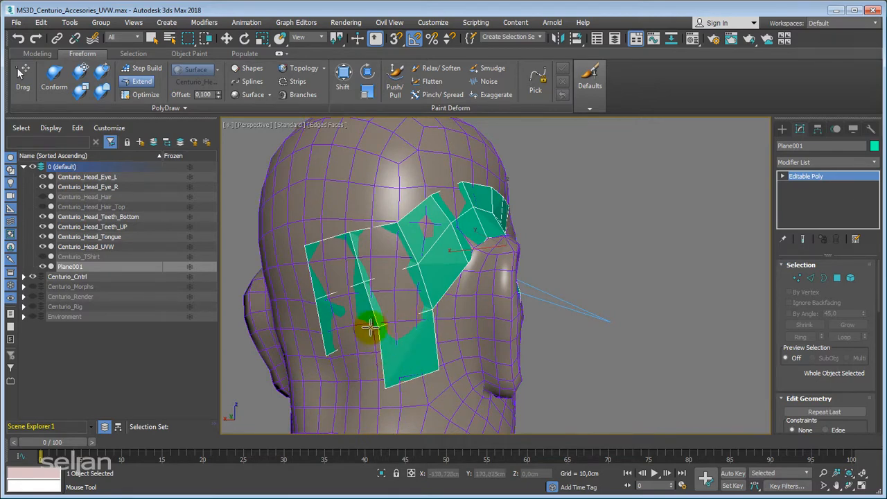
{"action": "middle_click_drag", "start_coordinate": [333, 388], "coordinate": [363, 356], "text": "alt"}
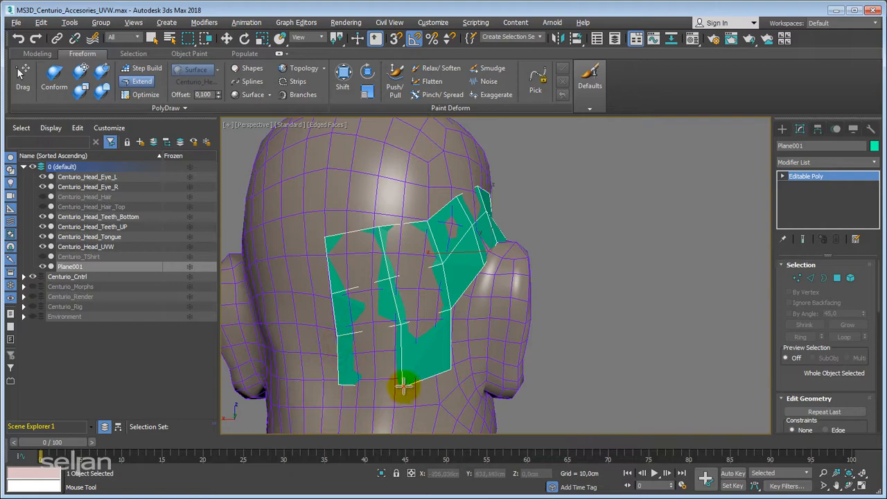
{"action": "scroll", "coordinate": [416, 382], "scroll_direction": "down", "scroll_amount": 2}
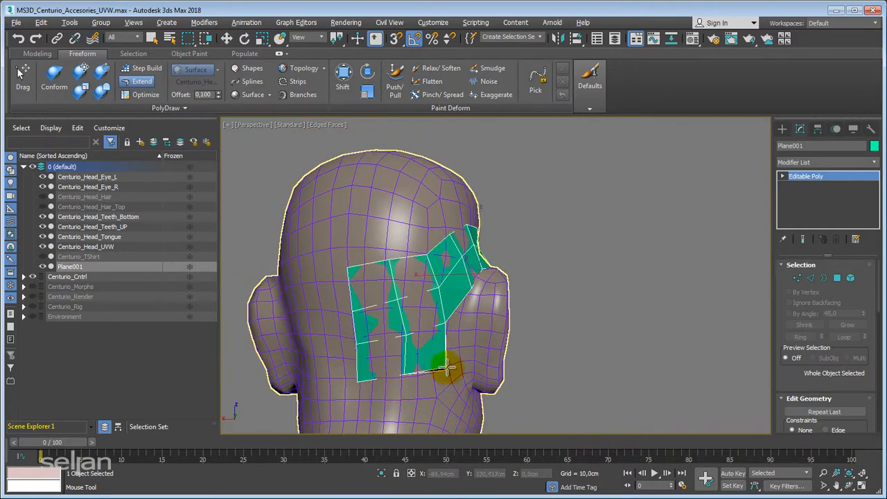
{"action": "middle_click_drag", "start_coordinate": [446, 368], "coordinate": [433, 372], "text": "alt"}
{"action": "key", "text": "ctrl+z"}
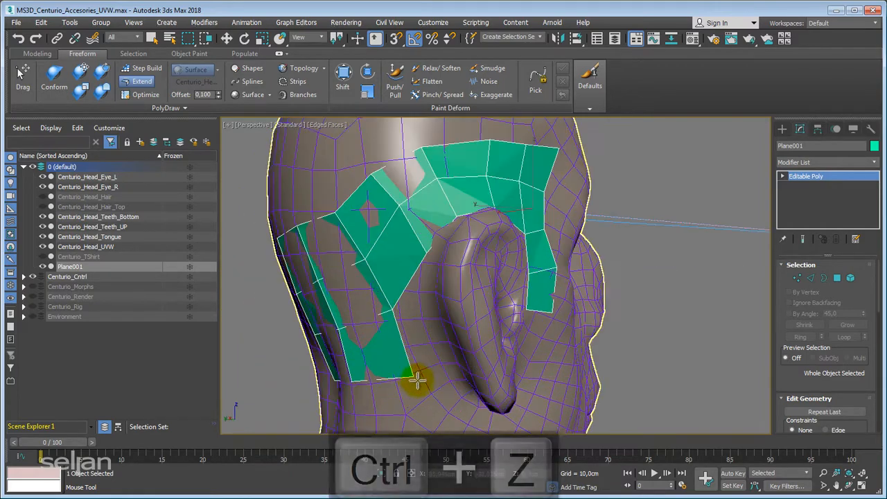
{"action": "scroll", "coordinate": [413, 352], "scroll_direction": "down", "scroll_amount": 3}
{"action": "scroll", "coordinate": [414, 351], "scroll_direction": "up", "scroll_amount": 3}
{"action": "middle_click_drag", "start_coordinate": [414, 351], "coordinate": [321, 344], "text": "alt"}
{"action": "scroll", "coordinate": [368, 322], "scroll_direction": "up", "scroll_amount": 3}
{"action": "middle_click_drag", "start_coordinate": [461, 221], "coordinate": [406, 271], "text": "alt"}
{"action": "key", "text": "w"}
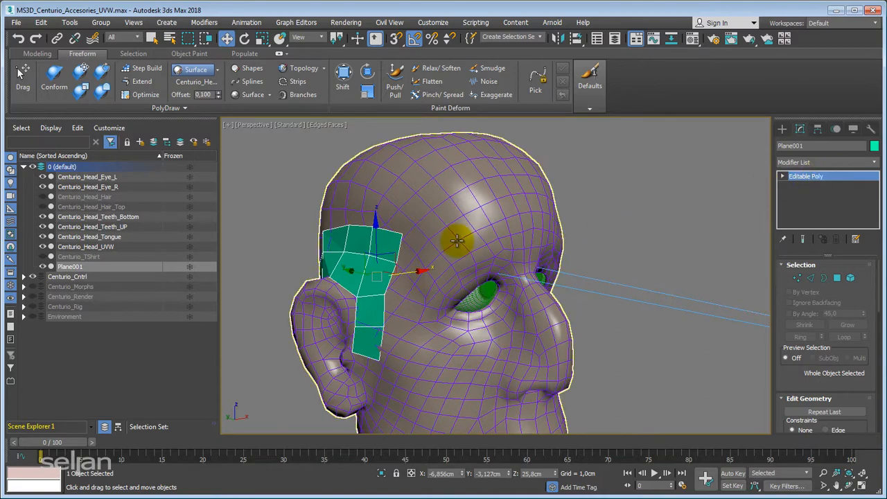
Add a Shell modifier to Plane001
{"action": "middle_click_drag", "start_coordinate": [459, 235], "coordinate": [391, 255], "text": "alt"}
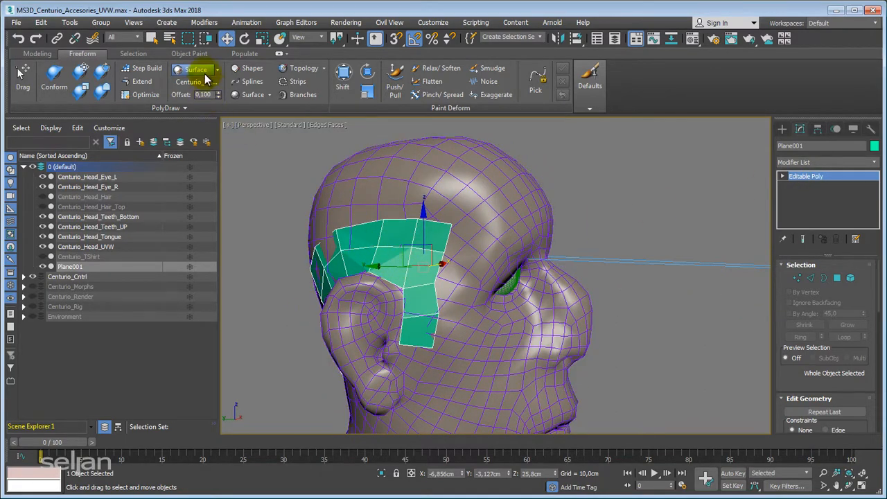
{"action": "left_click", "coordinate": [826, 159]}
{"action": "key", "text": "s"}
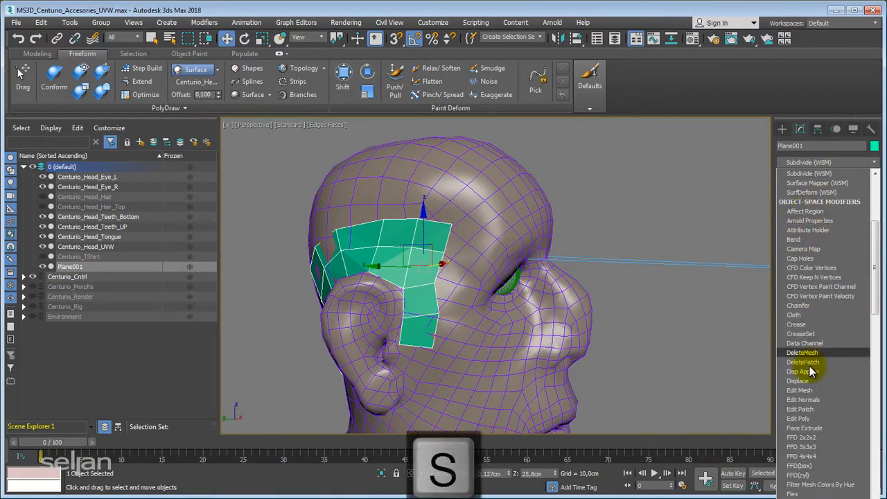
{"action": "key", "text": "s"}
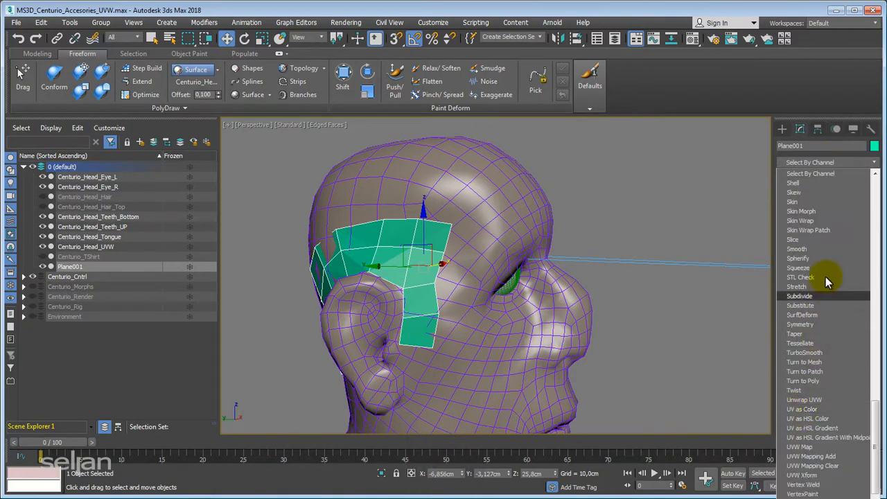
{"action": "left_click", "coordinate": [807, 183]}
{"action": "middle_click_drag", "start_coordinate": [715, 242], "coordinate": [471, 322], "text": "alt"}
{"action": "middle_click_drag", "start_coordinate": [321, 305], "coordinate": [425, 285]}
{"action": "scroll", "coordinate": [519, 333], "scroll_direction": "up", "scroll_amount": 3}
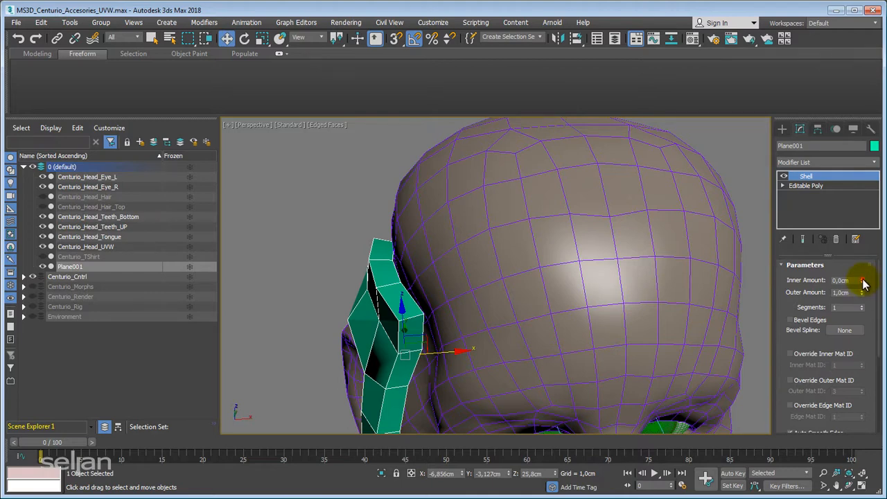
Set the Shell's inner amount to 0,36 cm so the thickness reaches into the head surface
{"action": "key", "text": "F3"}
{"action": "mouse_move", "coordinate": [870, 258]}
{"action": "left_mouse_down"}
{"action": "mouse_move", "coordinate": [864, 289]}
{"action": "mouse_move", "coordinate": [868, 261]}
{"action": "left_mouse_up"}
{"action": "key", "text": "F3"}
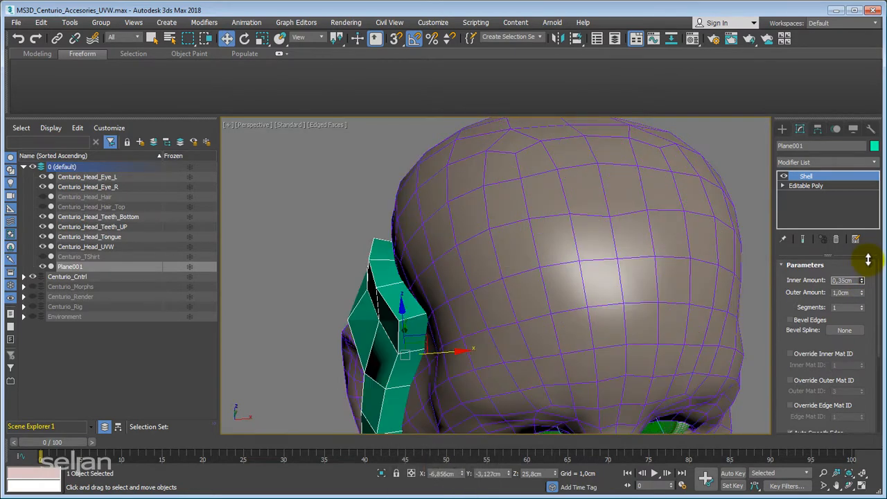
{"action": "middle_click_drag", "start_coordinate": [658, 270], "coordinate": [878, 319], "text": "alt"}
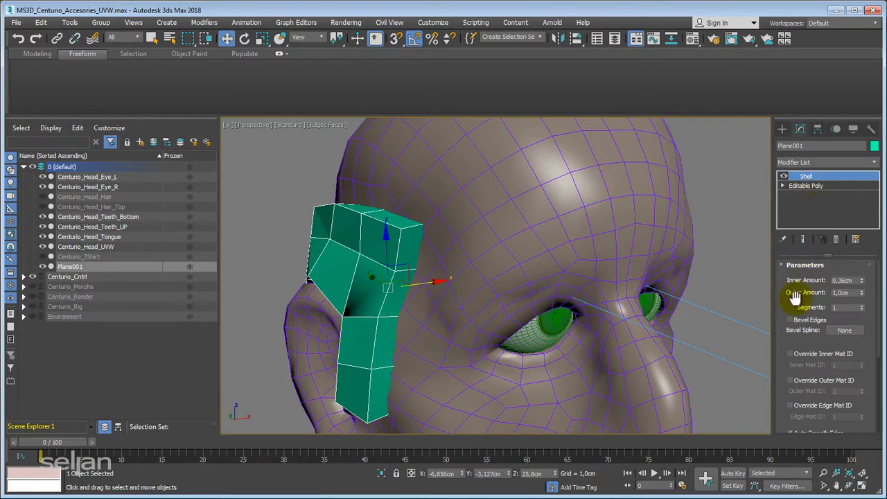
Override the Shell's material IDs, with 1 for the inner, 3 for the outer and 2 for the edge polygons
{"action": "left_click_drag", "start_coordinate": [794, 294], "coordinate": [801, 270]}
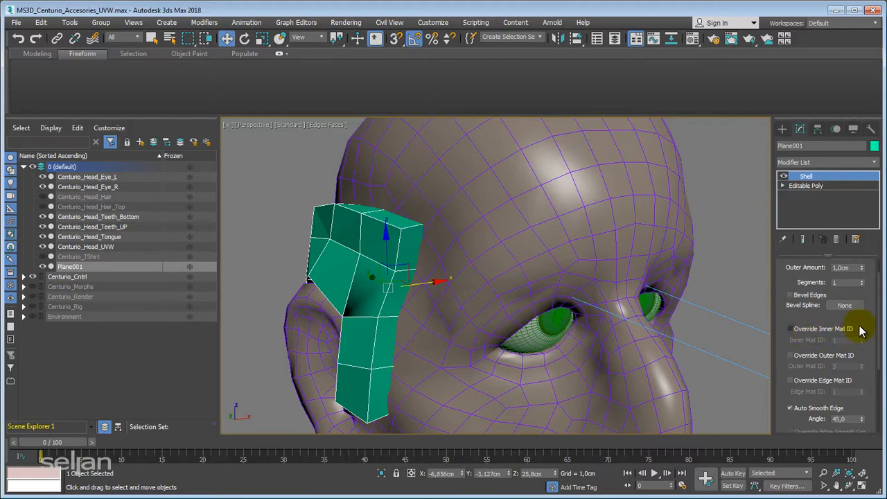
{"action": "middle_click_drag", "start_coordinate": [427, 326], "coordinate": [439, 239], "text": "alt"}
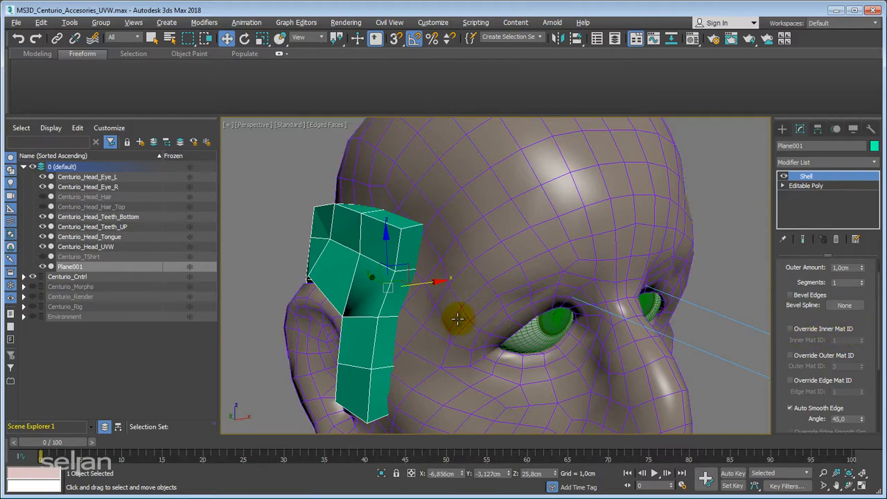
{"action": "middle_click_drag", "start_coordinate": [455, 317], "coordinate": [432, 326], "text": "alt"}
{"action": "key", "text": "F3"}
{"action": "middle_click_drag", "start_coordinate": [410, 244], "coordinate": [396, 266], "text": "alt"}
{"action": "key", "text": "F3"}
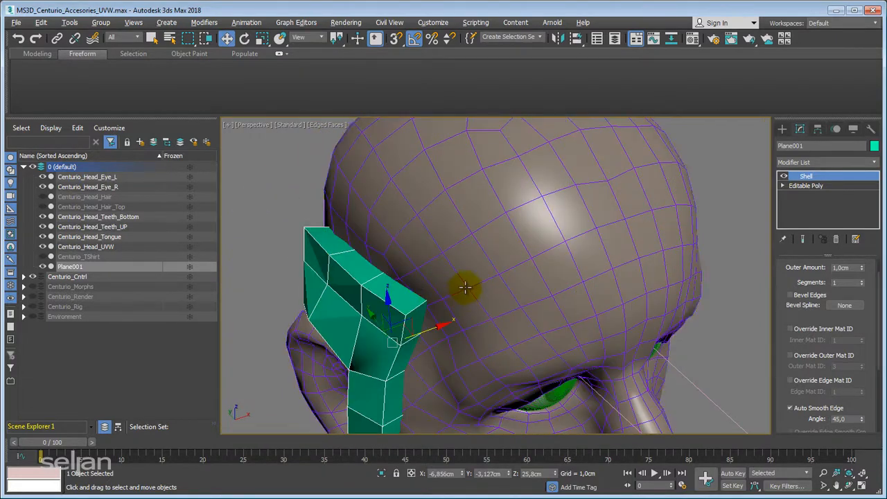
{"action": "middle_click_drag", "start_coordinate": [465, 287], "coordinate": [430, 293], "text": "alt"}
{"action": "left_click_drag", "start_coordinate": [808, 321], "coordinate": [808, 315]}
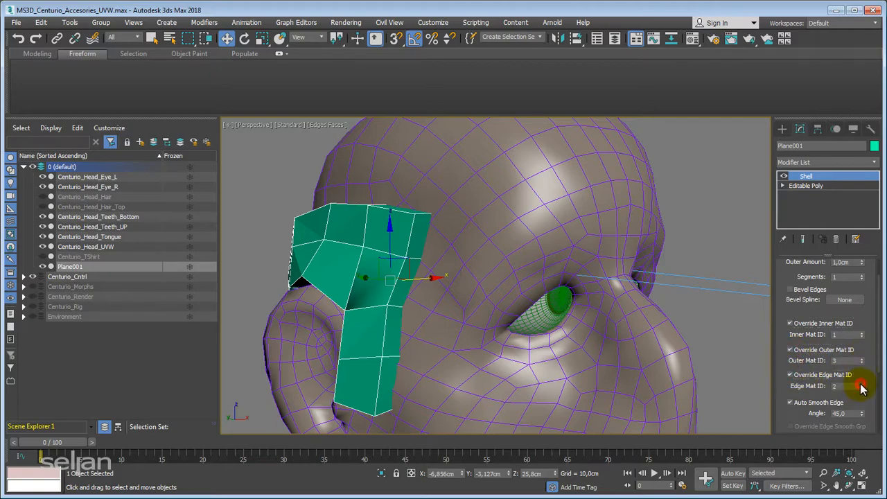
Isolate Plane001 and convert it to an Editable Poly
{"action": "middle_click_drag", "start_coordinate": [463, 306], "coordinate": [492, 317], "text": "alt"}
{"action": "key", "text": "alt+q"}
{"action": "middle_click_drag", "start_coordinate": [495, 368], "coordinate": [383, 265], "text": "alt"}
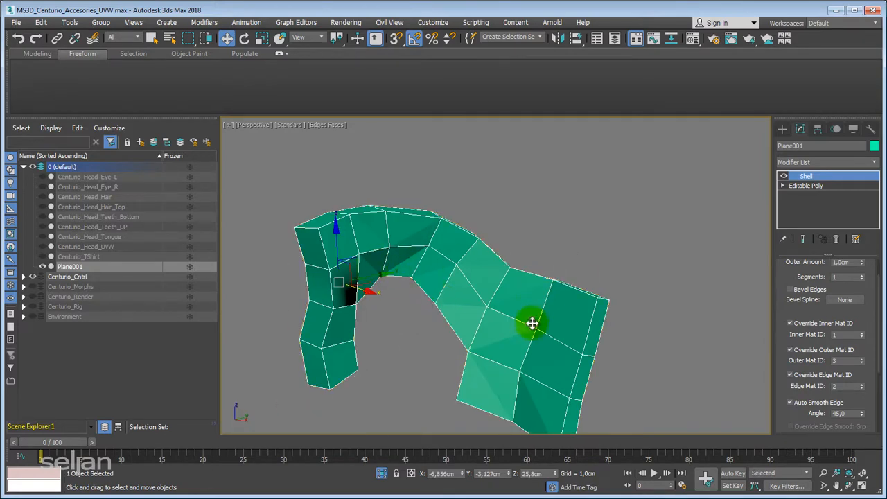
{"action": "middle_click_drag", "start_coordinate": [531, 323], "coordinate": [536, 302], "text": "alt"}
{"action": "right_click", "coordinate": [530, 298]}
{"action": "mouse_move", "coordinate": [561, 420]}
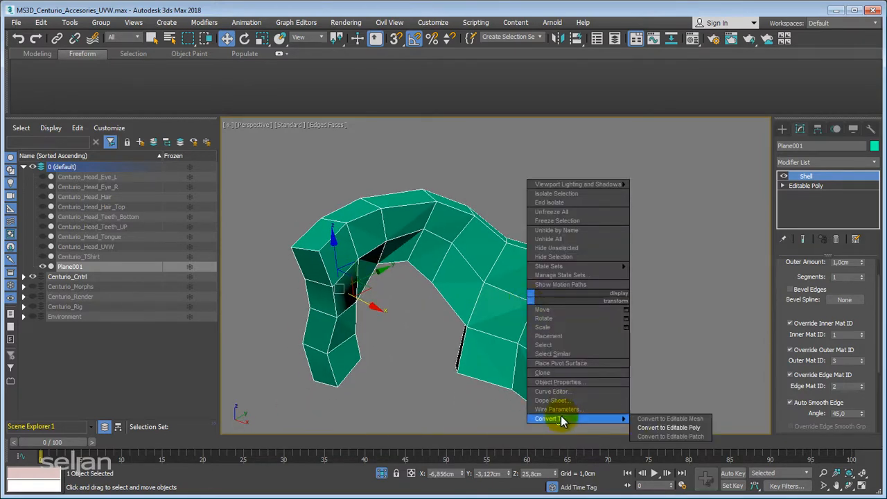
{"action": "left_click", "coordinate": [668, 428]}
{"action": "middle_click_drag", "start_coordinate": [484, 293], "coordinate": [485, 305], "text": "alt"}
Select all polygons with material ID 1 on the shelled mesh and delete them
{"action": "left_click", "coordinate": [781, 176]}
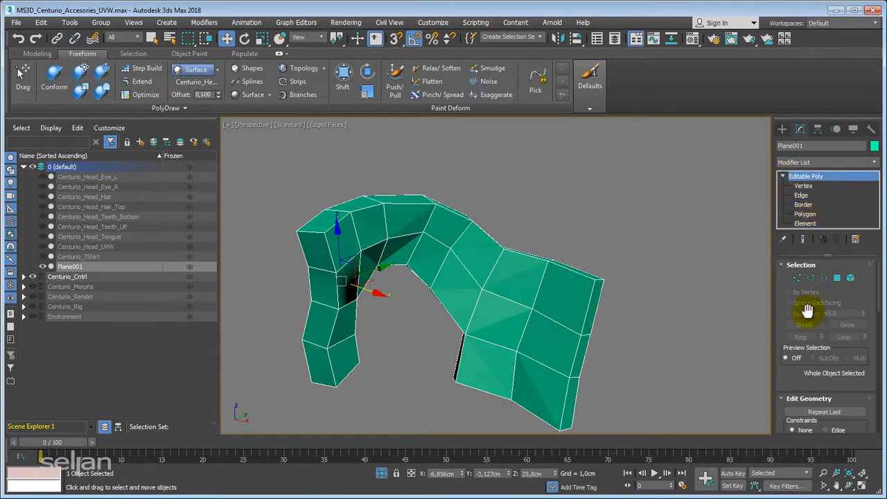
{"action": "middle_click_drag", "start_coordinate": [588, 278], "coordinate": [526, 335], "text": "alt"}
{"action": "middle_click_drag", "start_coordinate": [504, 305], "coordinate": [494, 307], "text": "alt"}
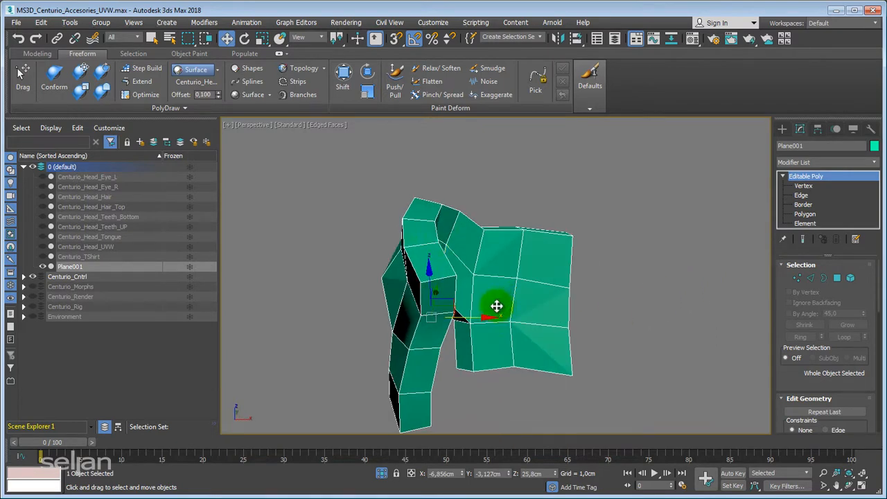
{"action": "middle_click_drag", "start_coordinate": [422, 245], "coordinate": [526, 291], "text": "alt"}
{"action": "left_click", "coordinate": [805, 214]}
{"action": "left_click", "coordinate": [537, 299]}
{"action": "left_click", "coordinate": [509, 296]}
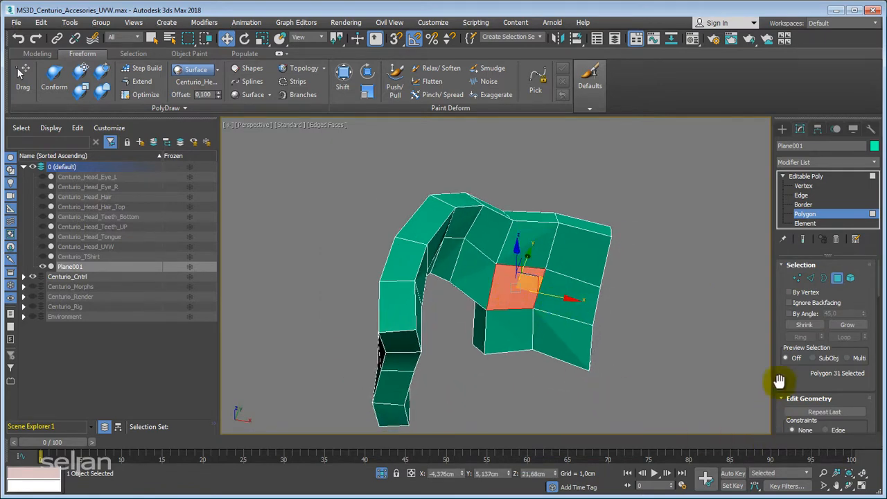
{"action": "scroll", "coordinate": [796, 346], "scroll_direction": "down", "scroll_amount": 10}
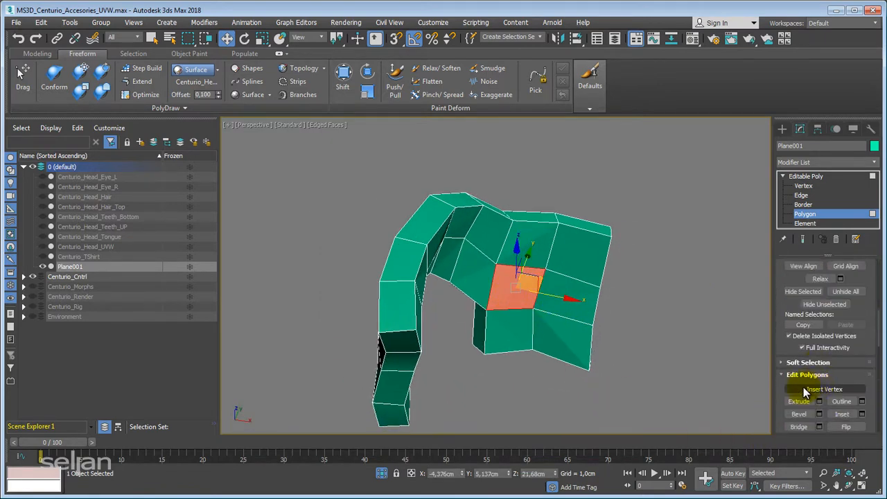
{"action": "scroll", "coordinate": [800, 376], "scroll_direction": "down", "scroll_amount": 8}
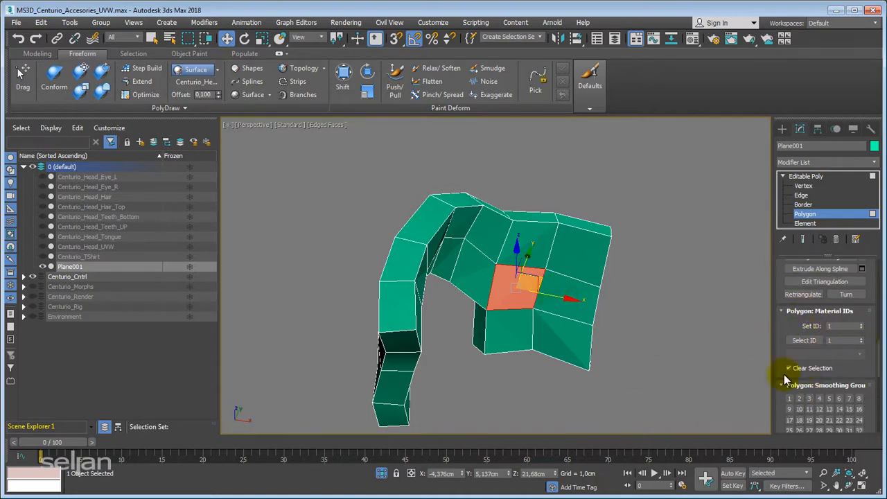
{"action": "left_click", "coordinate": [812, 343]}
{"action": "middle_click_drag", "start_coordinate": [469, 348], "coordinate": [496, 305], "text": "alt"}
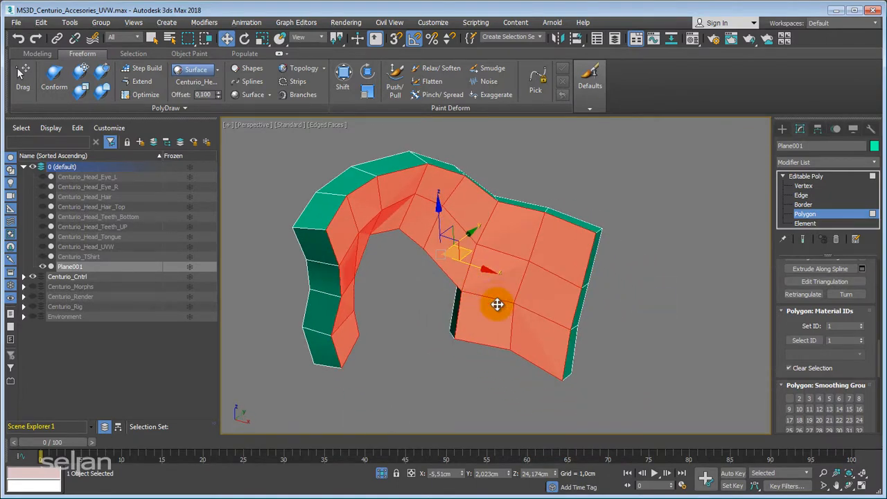
{"action": "key", "text": "Delete"}
{"action": "left_click", "coordinate": [805, 176]}
Select the three edge polygons along the centre seam of the shelled mesh
{"action": "middle_click_drag", "start_coordinate": [568, 291], "coordinate": [617, 257], "text": "alt"}
{"action": "left_click", "coordinate": [855, 214]}
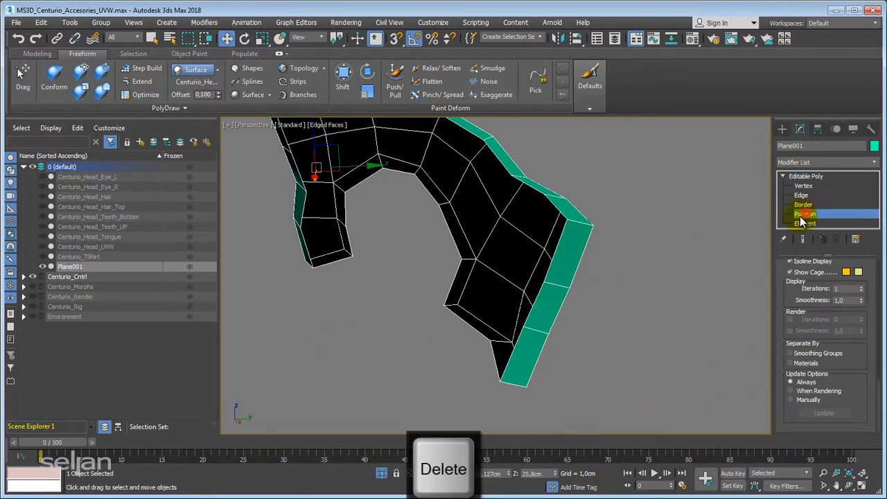
{"action": "left_click", "coordinate": [560, 265]}
{"action": "left_click", "coordinate": [550, 317], "text": "ctrl"}
{"action": "left_click", "coordinate": [512, 368], "text": "ctrl"}
{"action": "middle_click_drag", "start_coordinate": [551, 355], "coordinate": [478, 279], "text": "alt"}
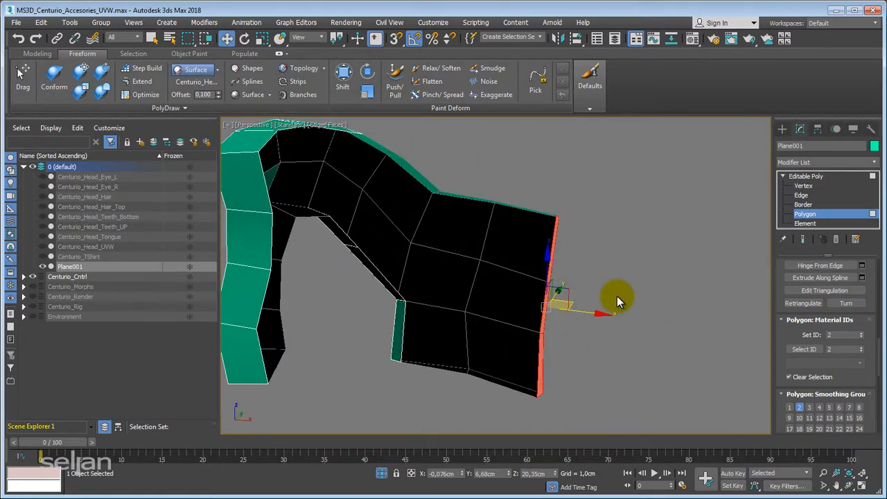
{"action": "key", "text": "f"}
{"action": "scroll", "coordinate": [554, 284], "scroll_direction": "up", "scroll_amount": 5}
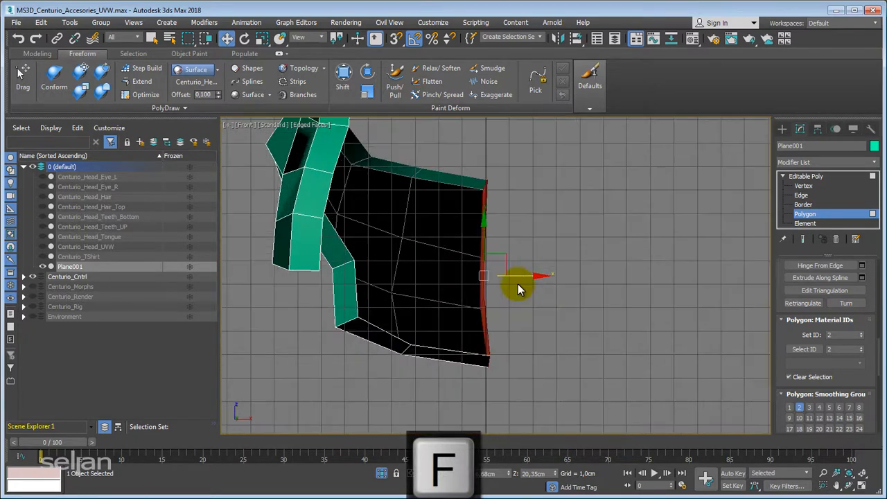
{"action": "middle_click_drag", "start_coordinate": [640, 182], "coordinate": [629, 193]}
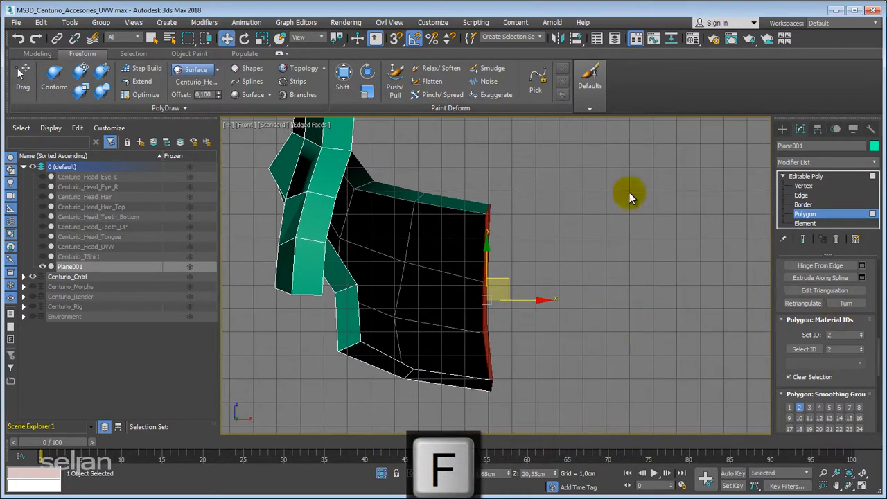
Try making the selected seam polygons planar on X and on Y, undoing each attempt
{"action": "left_click", "coordinate": [35, 55]}
{"action": "left_click", "coordinate": [804, 104]}
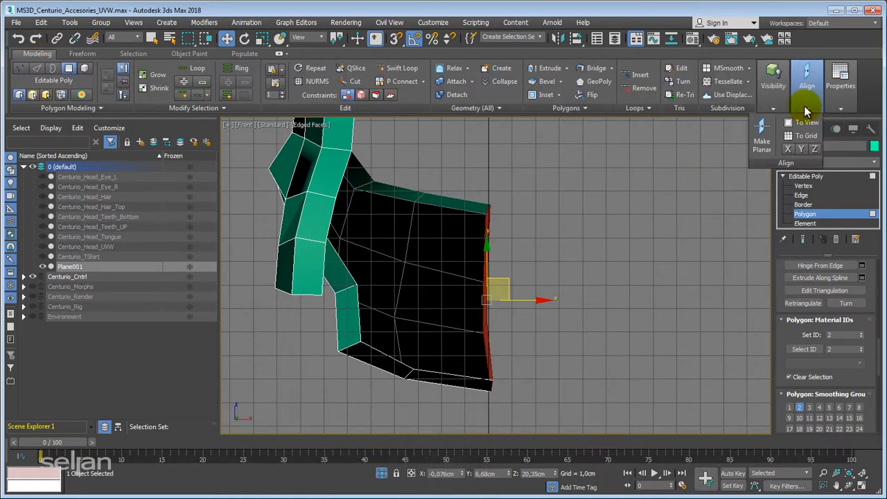
{"action": "left_click", "coordinate": [788, 150]}
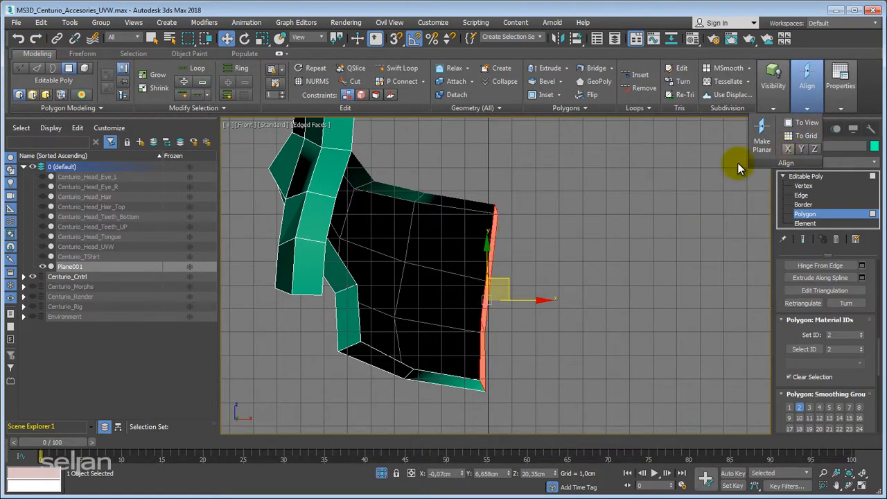
{"action": "middle_click_drag", "start_coordinate": [629, 213], "coordinate": [610, 211]}
{"action": "key", "text": "ctrl+z"}
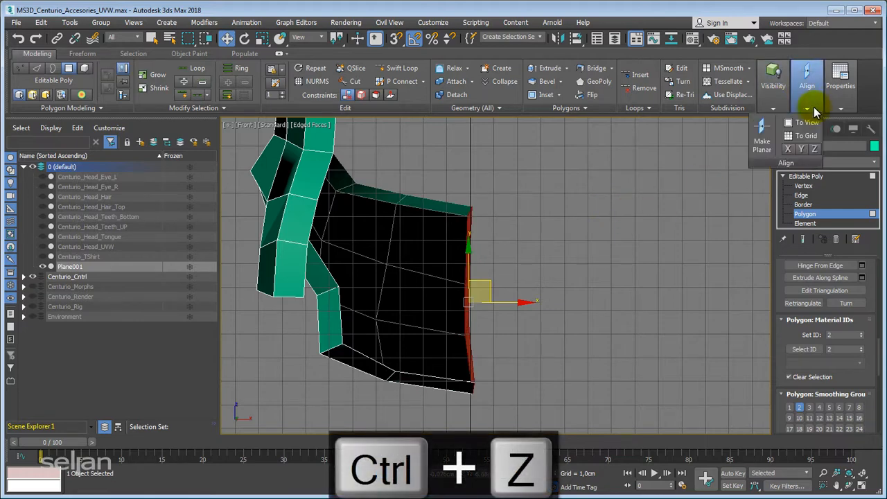
{"action": "left_click", "coordinate": [801, 150]}
{"action": "key", "text": "ctrl+z"}
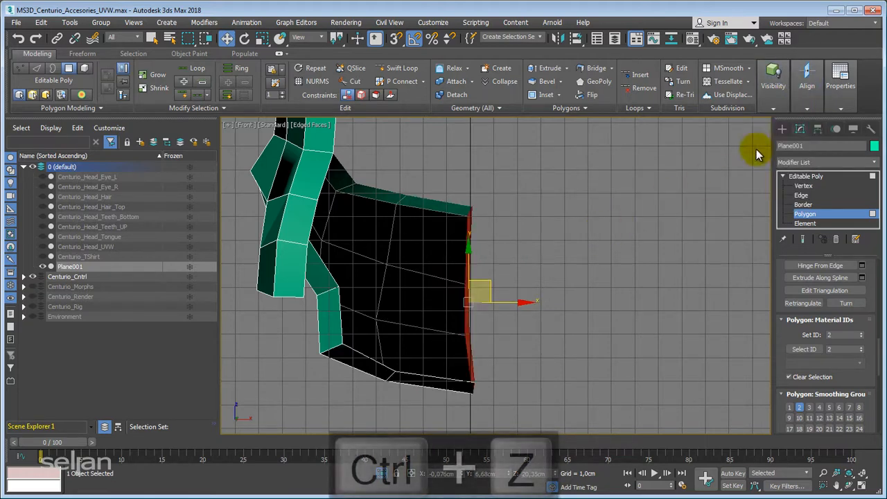
Make the selected seam polygons planar on X and scale them along X into a straight vertical line
{"action": "left_click", "coordinate": [805, 108]}
{"action": "left_click", "coordinate": [786, 150]}
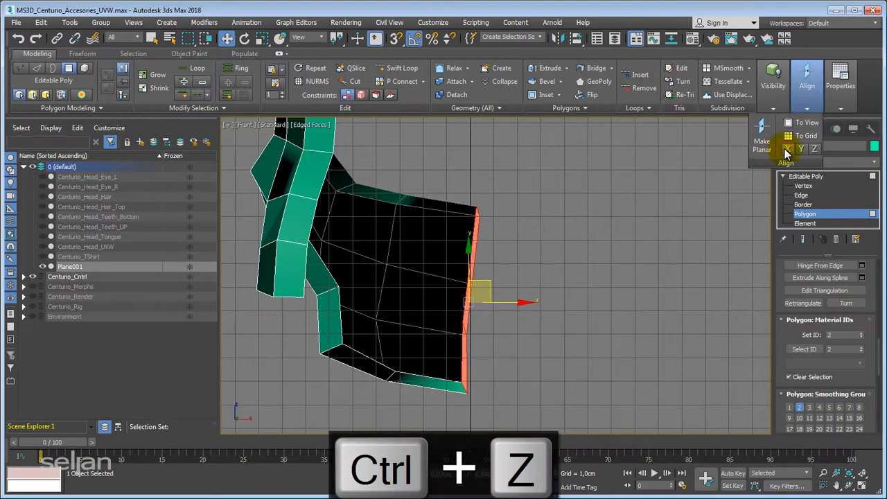
{"action": "middle_click_drag", "start_coordinate": [548, 228], "coordinate": [545, 206]}
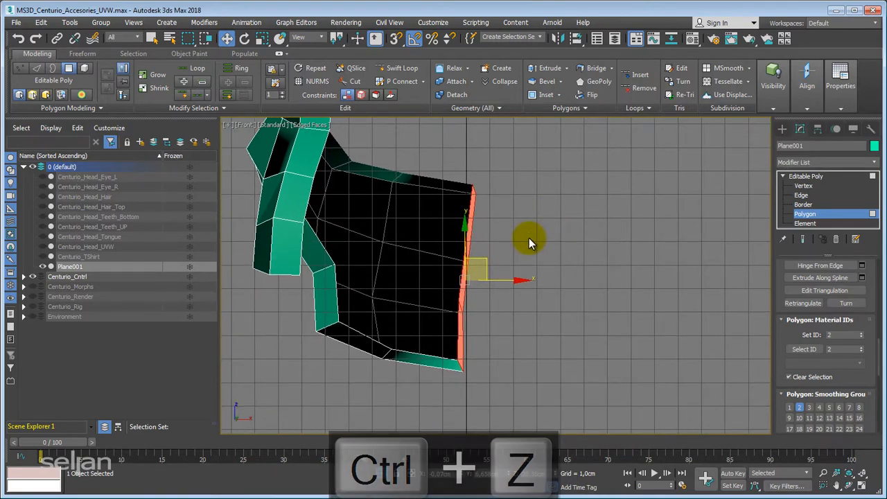
{"action": "scroll", "coordinate": [529, 238], "scroll_direction": "up", "scroll_amount": 4}
{"action": "middle_click_drag", "start_coordinate": [565, 244], "coordinate": [604, 241]}
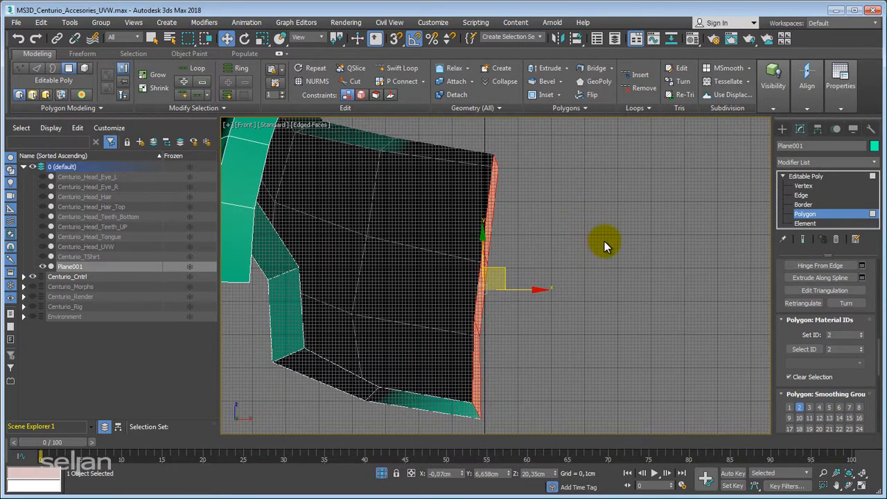
{"action": "key", "text": "r"}
{"action": "left_click_drag", "start_coordinate": [546, 289], "coordinate": [226, 372]}
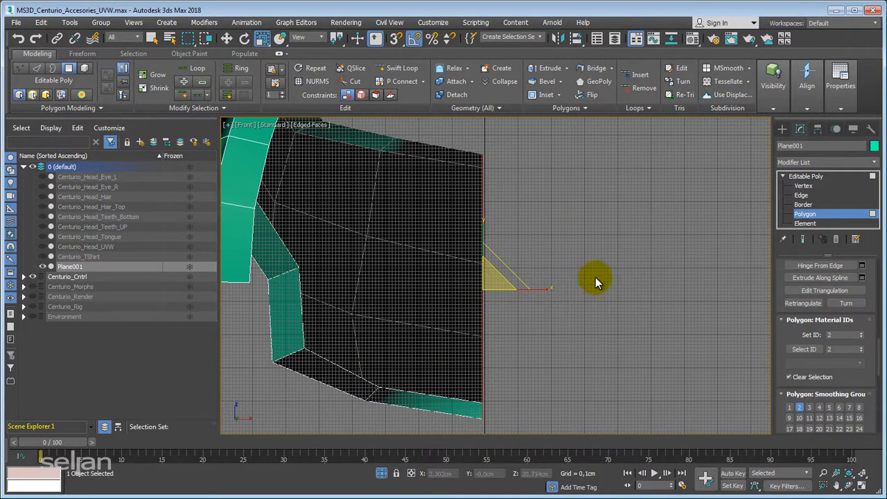
{"action": "middle_click_drag", "start_coordinate": [595, 282], "coordinate": [629, 283]}
{"action": "key", "text": "w"}
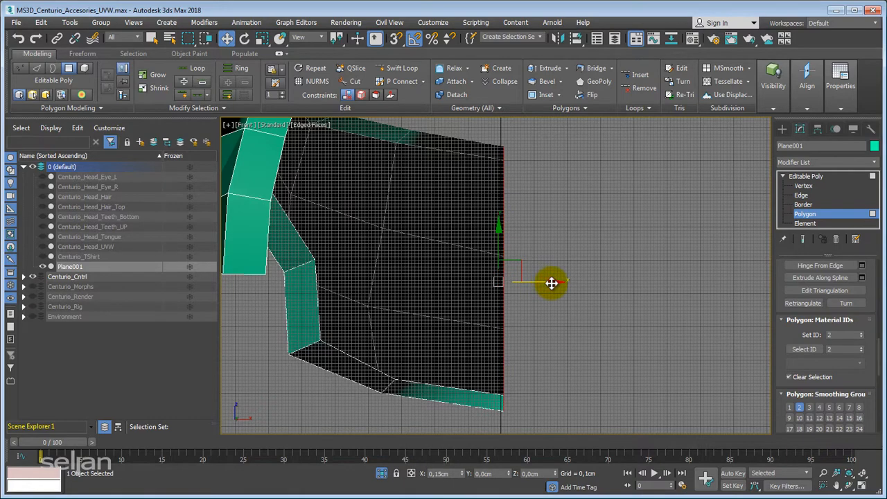
Delete the flattened centre seam polygons so that side of the mesh is open
{"action": "scroll", "coordinate": [547, 291], "scroll_direction": "down", "scroll_amount": 3}
{"action": "key", "text": "Delete"}
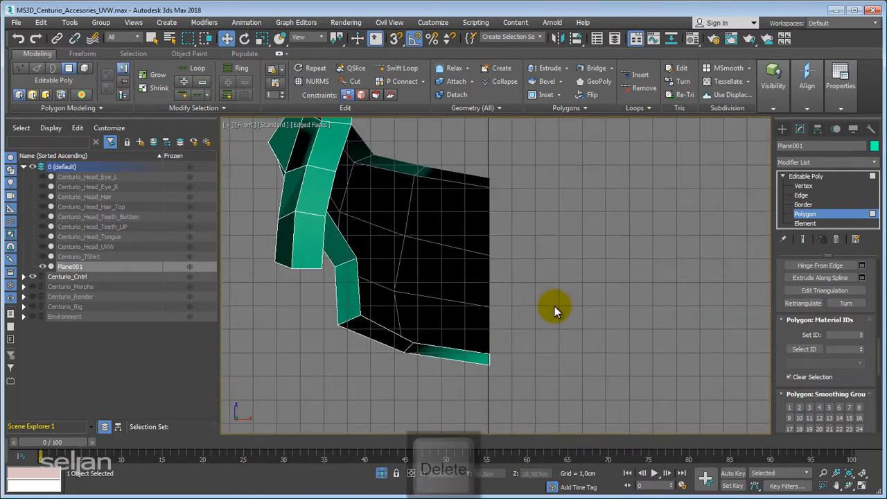
{"action": "scroll", "coordinate": [570, 313], "scroll_direction": "down", "scroll_amount": 1}
{"action": "key", "text": "p"}
{"action": "middle_click_drag", "start_coordinate": [570, 318], "coordinate": [467, 301], "text": "alt"}
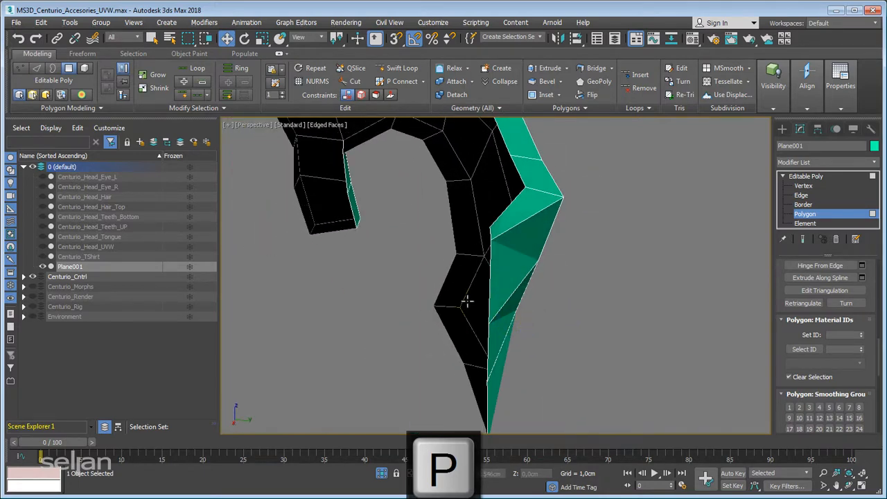
Select two edges on the open centre seam and move them to adjust its profile, with edged faces turned off
{"action": "left_click", "coordinate": [801, 195]}
{"action": "left_click", "coordinate": [491, 285]}
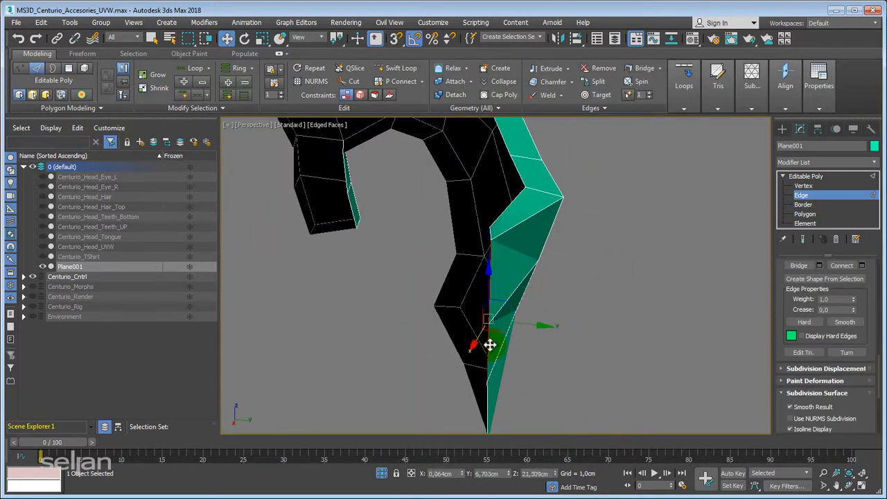
{"action": "middle_click_drag", "start_coordinate": [489, 344], "coordinate": [450, 337], "text": "alt"}
{"action": "left_click", "coordinate": [465, 345], "text": "ctrl"}
{"action": "left_click_drag", "start_coordinate": [501, 301], "coordinate": [547, 305]}
{"action": "key", "text": "F4"}
{"action": "mouse_move", "coordinate": [546, 305]}
{"action": "middle_mouse_down", "text": "alt"}
{"action": "mouse_move", "coordinate": [461, 277]}
{"action": "mouse_move", "coordinate": [410, 225]}
{"action": "mouse_move", "coordinate": [584, 234]}
{"action": "mouse_move", "coordinate": [545, 283]}
{"action": "mouse_move", "coordinate": [558, 237]}
{"action": "mouse_move", "coordinate": [610, 295]}
{"action": "mouse_move", "coordinate": [543, 275]}
{"action": "mouse_move", "coordinate": [513, 326]}
{"action": "middle_mouse_up", "text": "alt"}
{"action": "left_click", "coordinate": [816, 178]}
End the isolation of Plane001 and check how it sits against the Centurio head
{"action": "key", "text": "f"}
{"action": "scroll", "coordinate": [513, 327], "scroll_direction": "down", "scroll_amount": 4}
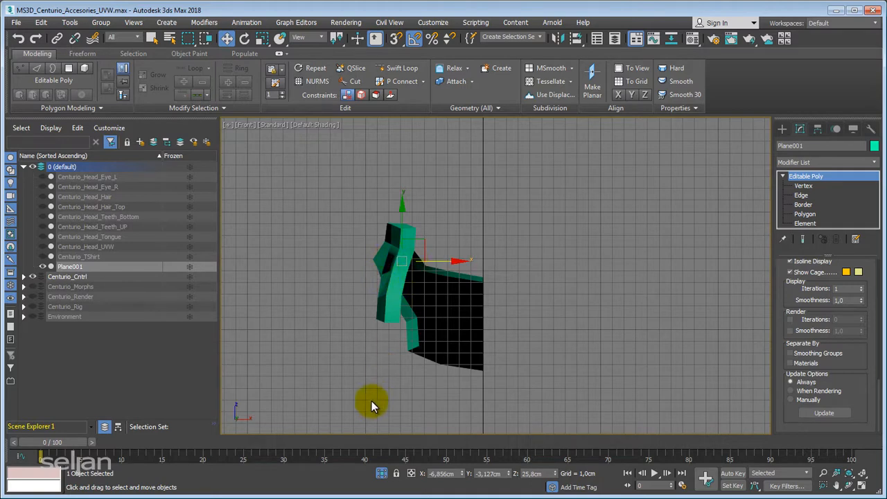
{"action": "left_click", "coordinate": [380, 473]}
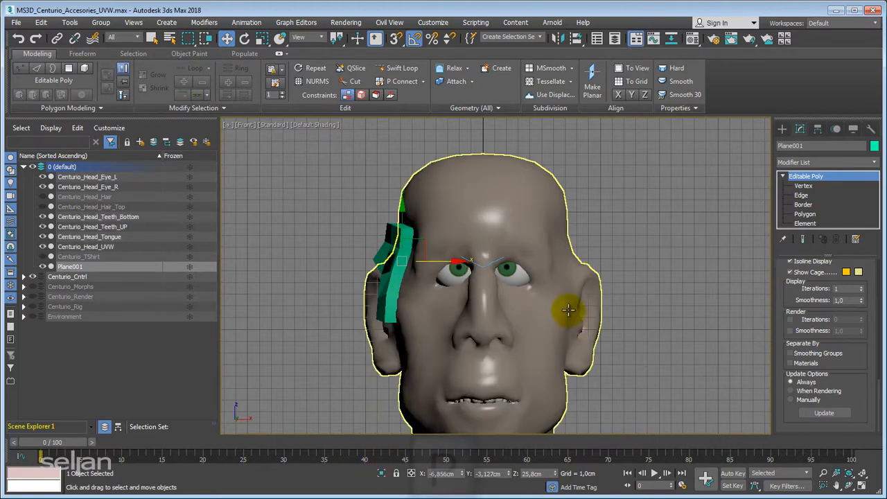
{"action": "key", "text": "p"}
{"action": "middle_click_drag", "start_coordinate": [322, 242], "coordinate": [445, 266], "text": "alt"}
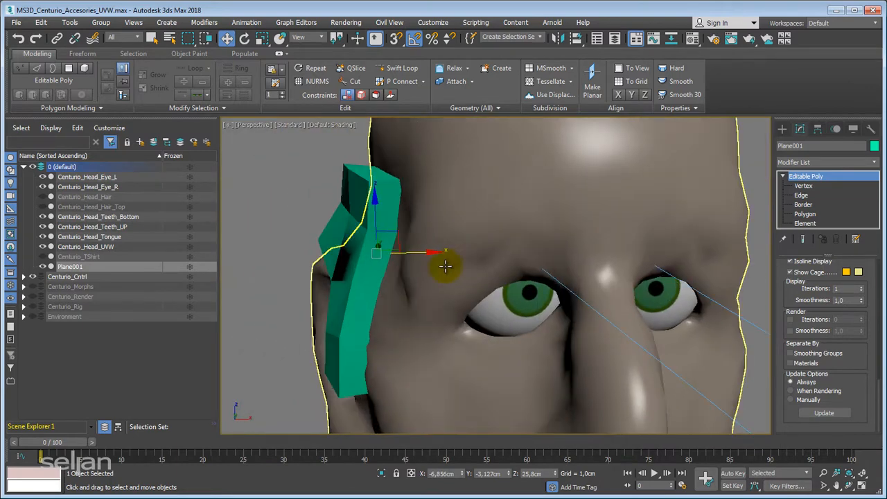
{"action": "middle_click_drag", "start_coordinate": [348, 251], "coordinate": [413, 257], "text": "alt"}
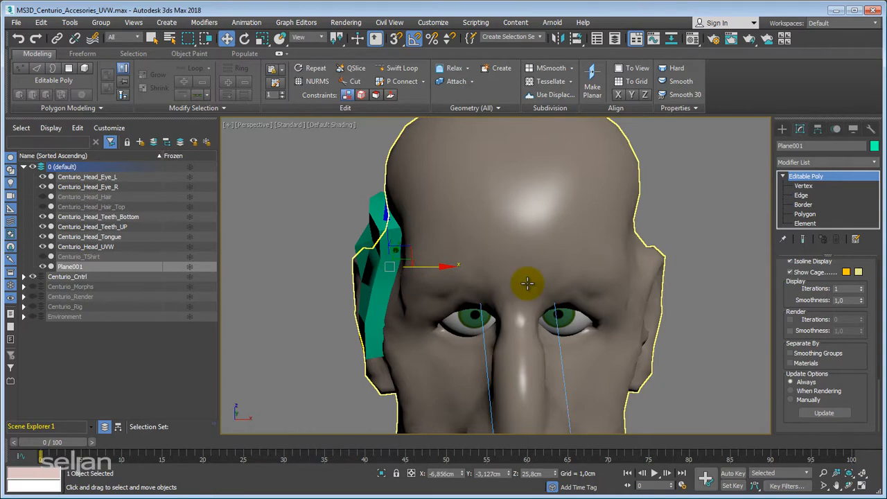
{"action": "scroll", "coordinate": [526, 283], "scroll_direction": "down", "scroll_amount": 4}
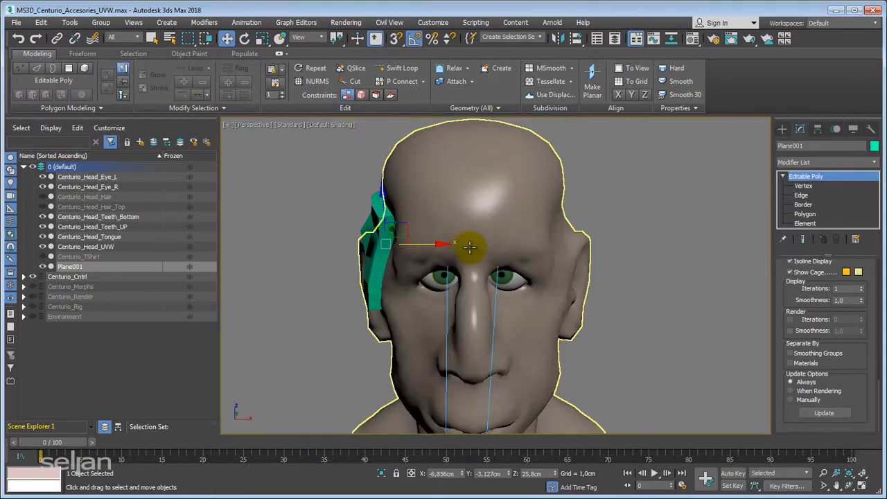
Align only the pivot of Plane001 to the world axes
{"action": "left_click", "coordinate": [817, 129]}
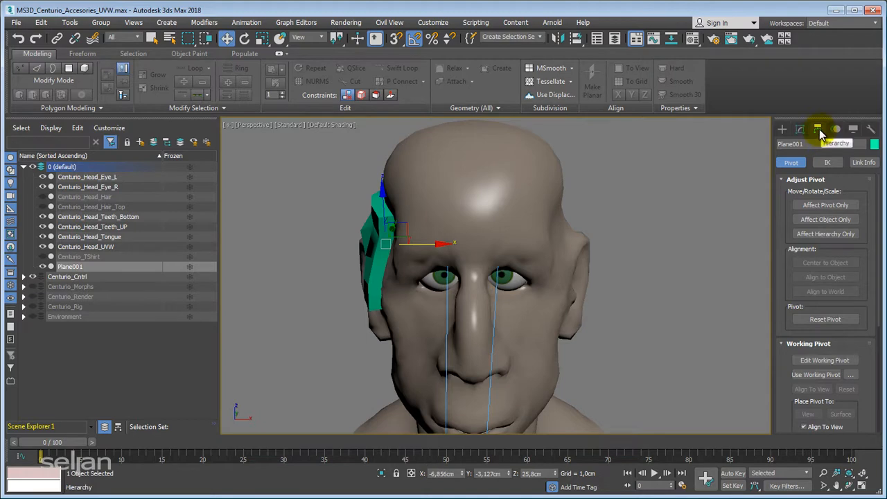
{"action": "left_click", "coordinate": [800, 206]}
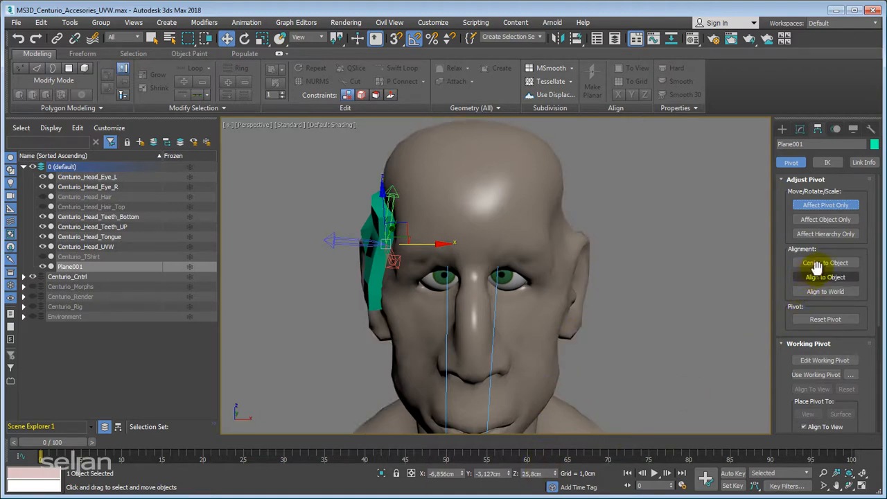
{"action": "scroll", "coordinate": [695, 286], "scroll_direction": "down", "scroll_amount": 4}
{"action": "middle_click_drag", "start_coordinate": [701, 316], "coordinate": [549, 392]}
{"action": "left_click", "coordinate": [812, 292]}
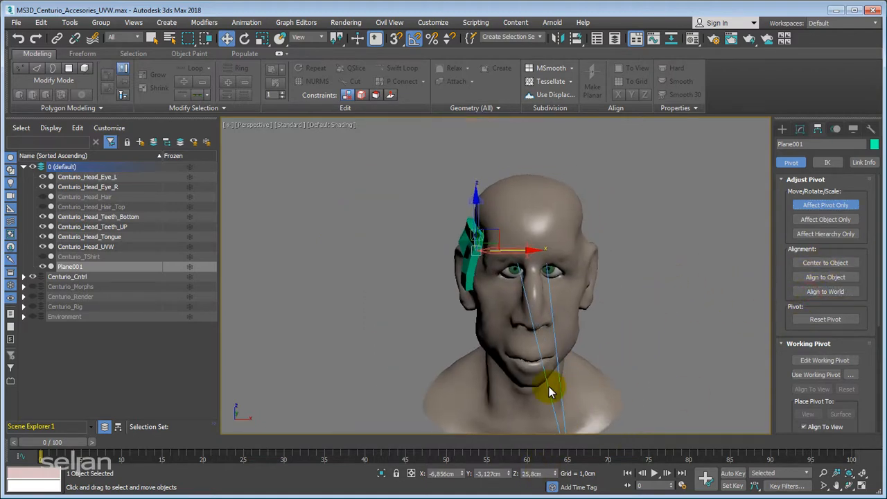
Set the pivot of Plane001 to 0 in X and Y and finish the pivot adjustment
{"action": "right_click", "coordinate": [508, 476]}
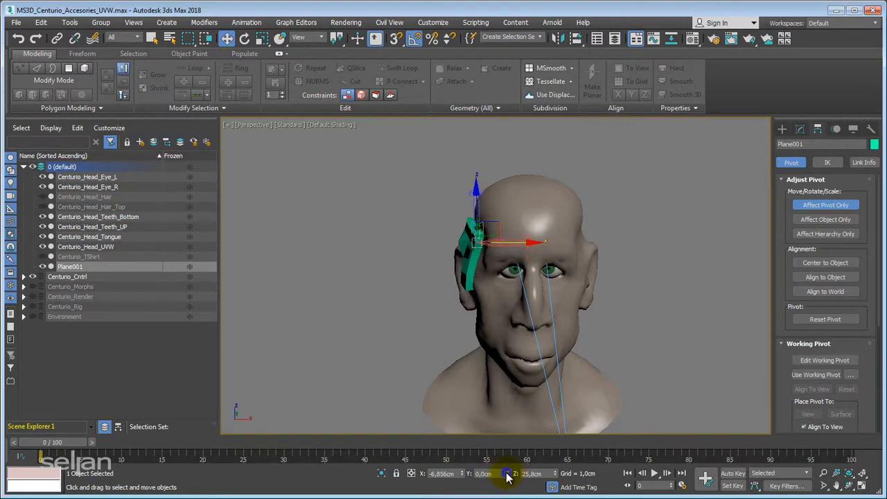
{"action": "right_click", "coordinate": [462, 475]}
{"action": "middle_click_drag", "start_coordinate": [610, 360], "coordinate": [684, 341], "text": "alt"}
{"action": "middle_click_drag", "start_coordinate": [596, 287], "coordinate": [586, 342]}
{"action": "middle_click_drag", "start_coordinate": [609, 257], "coordinate": [555, 255], "text": "alt"}
{"action": "left_click", "coordinate": [828, 206]}
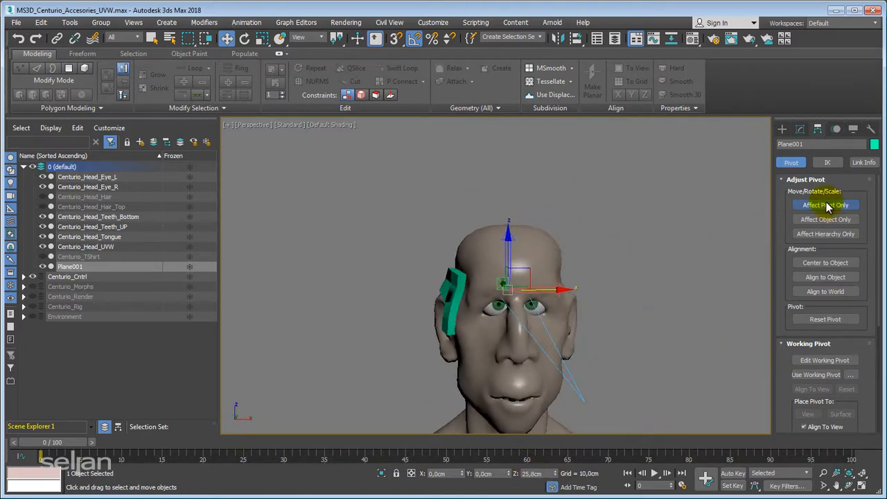
{"action": "left_click", "coordinate": [824, 206]}
{"action": "middle_click_drag", "start_coordinate": [640, 254], "coordinate": [623, 257], "text": "alt"}
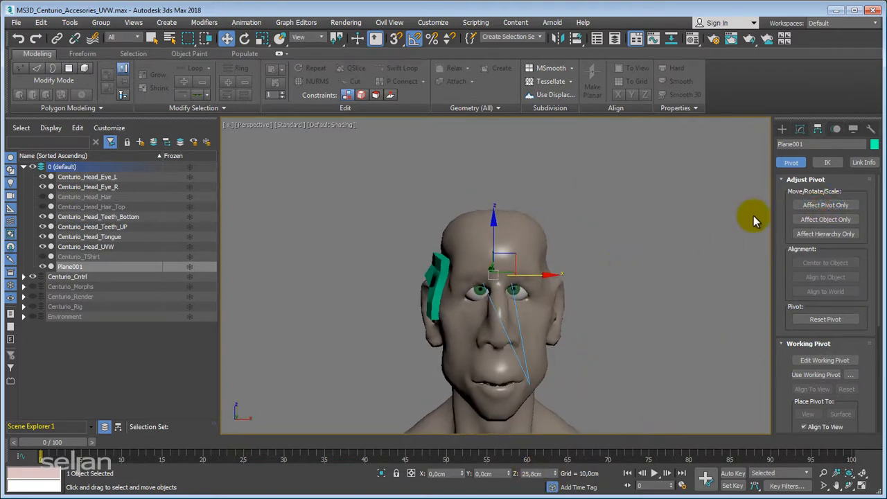
Add a Symmetry modifier to Plane001
{"action": "left_click", "coordinate": [801, 131]}
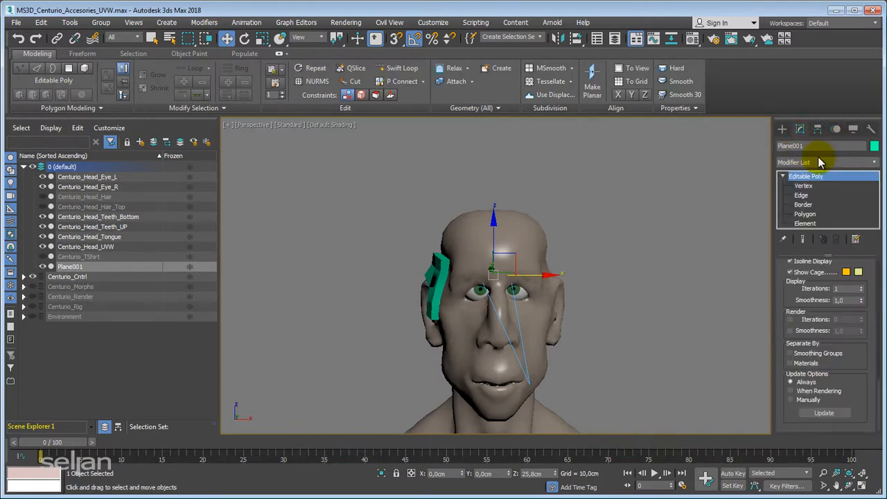
{"action": "left_click", "coordinate": [820, 161]}
{"action": "key", "text": "s"}
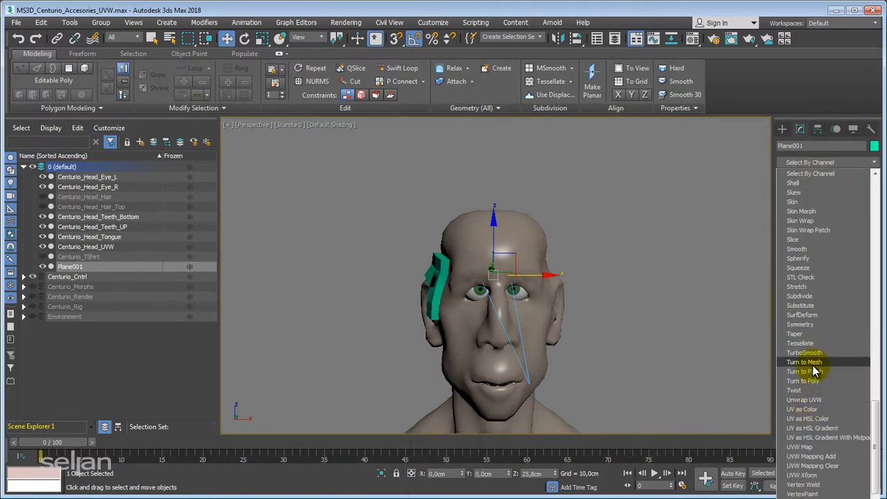
{"action": "left_click", "coordinate": [812, 326]}
{"action": "middle_click_drag", "start_coordinate": [577, 316], "coordinate": [604, 324], "text": "alt"}
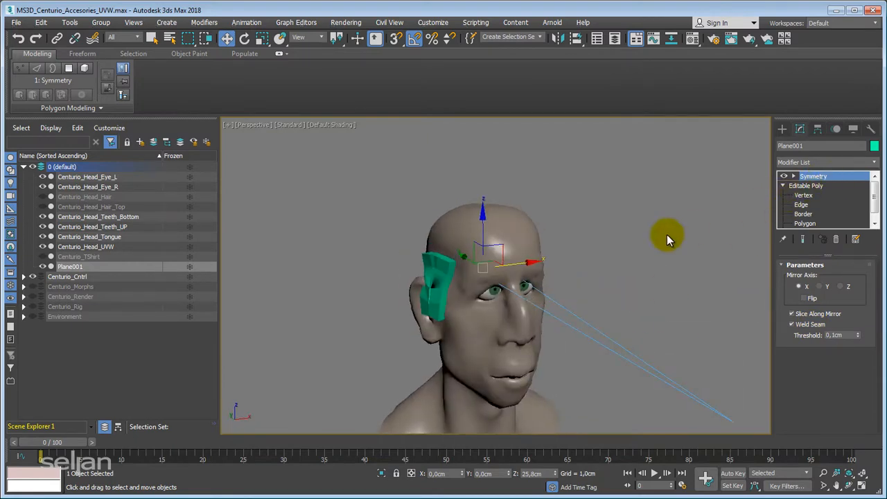
{"action": "middle_click_drag", "start_coordinate": [666, 234], "coordinate": [642, 241], "text": "alt"}
Try the Y and X mirror axes of the Symmetry, check them in wireframe, and delete the modifier
{"action": "left_click", "coordinate": [820, 287]}
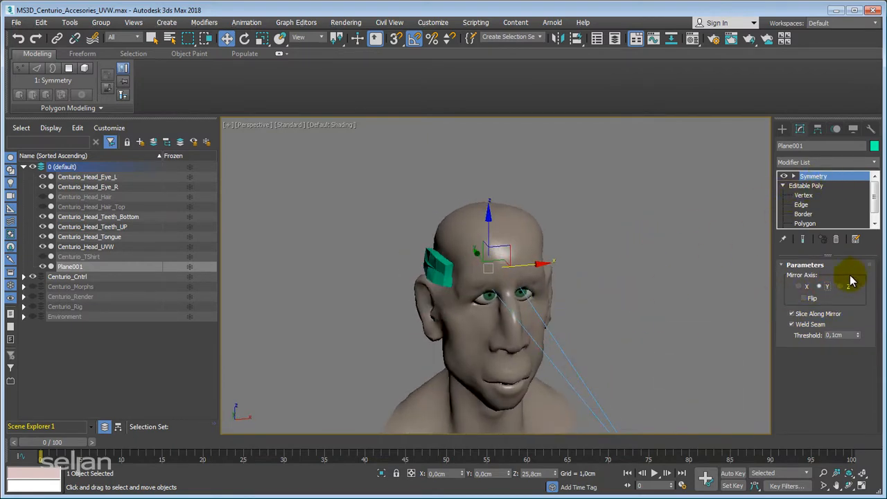
{"action": "left_click", "coordinate": [802, 287]}
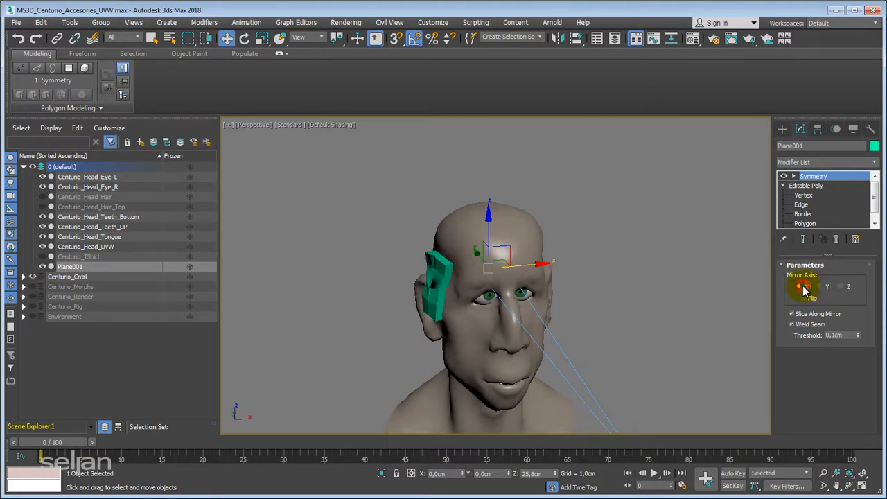
{"action": "key", "text": "F3"}
{"action": "middle_click_drag", "start_coordinate": [724, 305], "coordinate": [689, 317], "text": "alt"}
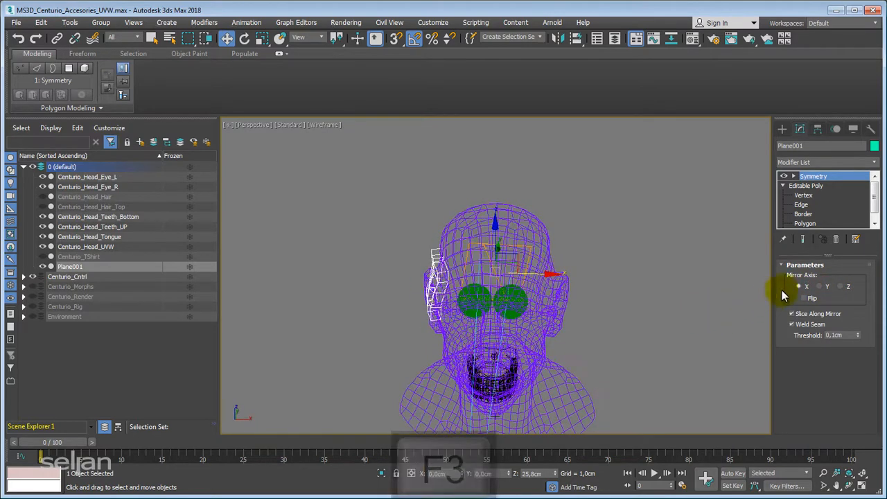
{"action": "left_click", "coordinate": [824, 287]}
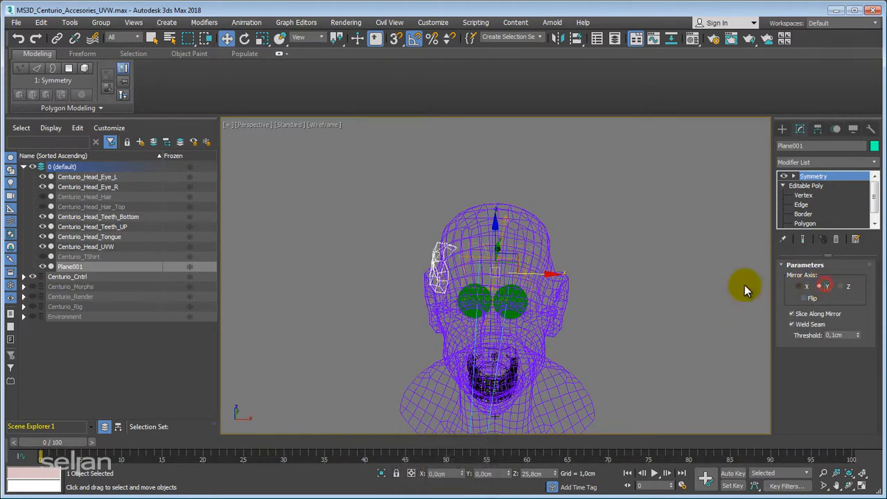
{"action": "right_click", "coordinate": [814, 176]}
{"action": "left_click", "coordinate": [811, 196]}
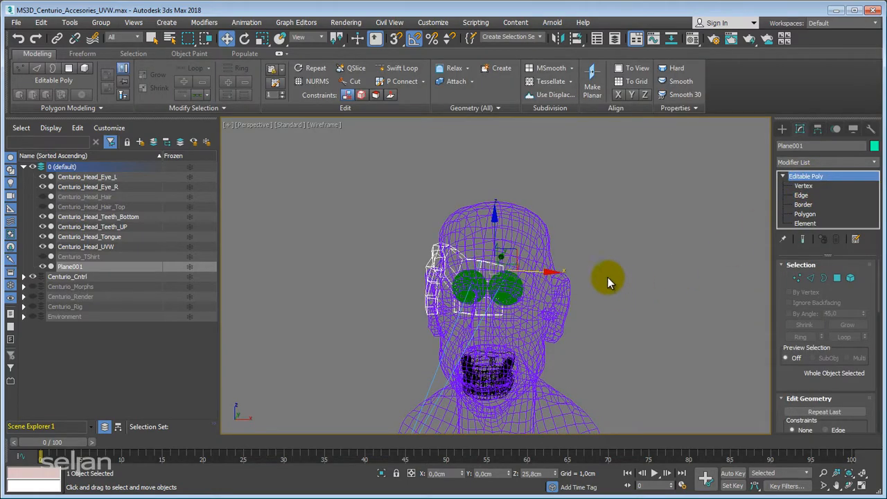
Examine the pivot of Plane001 in Affect Pivot Only mode and leave the mode again
{"action": "middle_click_drag", "start_coordinate": [606, 276], "coordinate": [623, 282], "text": "alt"}
{"action": "left_click", "coordinate": [818, 130]}
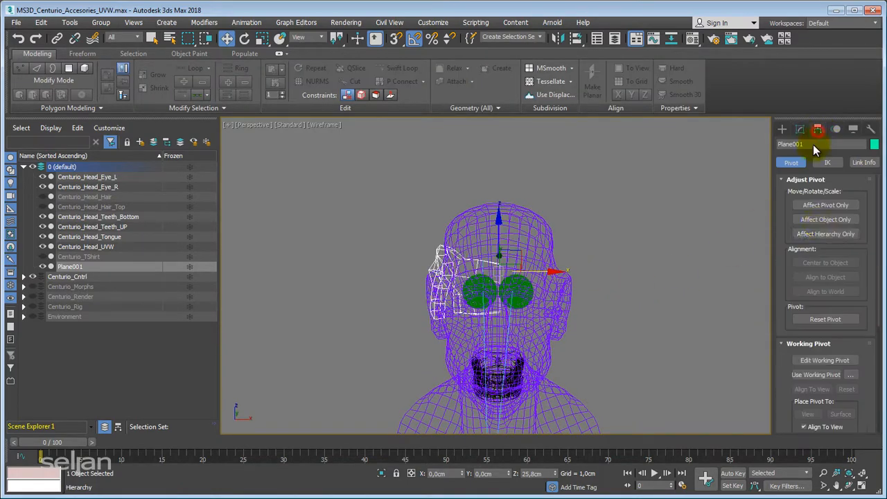
{"action": "left_click", "coordinate": [825, 204]}
{"action": "middle_click_drag", "start_coordinate": [720, 251], "coordinate": [698, 255], "text": "alt"}
{"action": "left_click", "coordinate": [830, 207]}
{"action": "middle_click_drag", "start_coordinate": [554, 254], "coordinate": [574, 248], "text": "alt"}
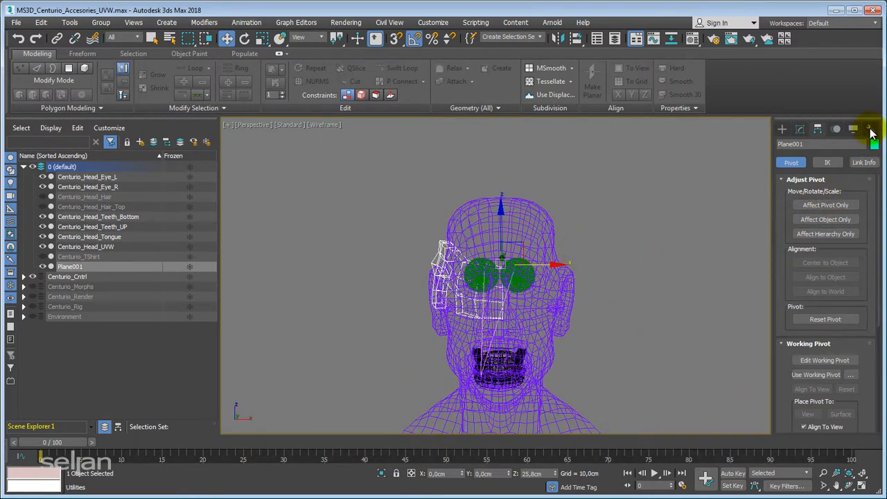
Reset the XForm of Plane001 and convert it to an Editable Poly
{"action": "left_click", "coordinate": [870, 130]}
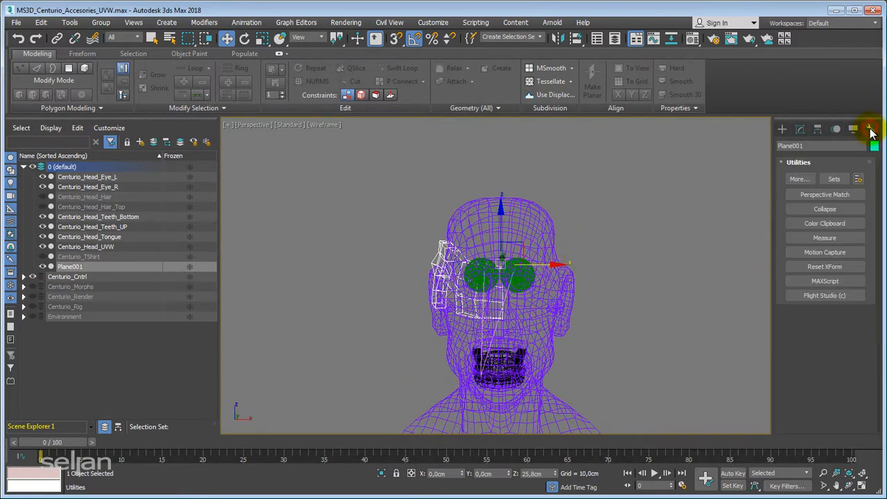
{"action": "left_click", "coordinate": [809, 268]}
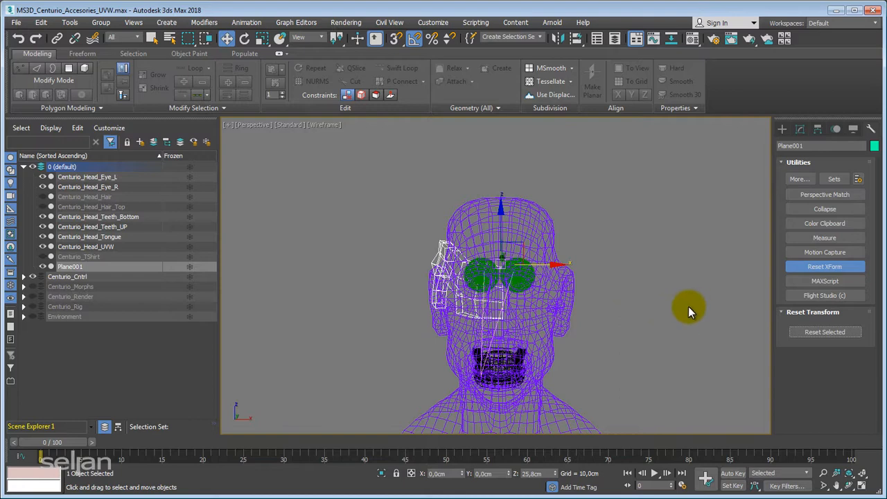
{"action": "left_click", "coordinate": [836, 332]}
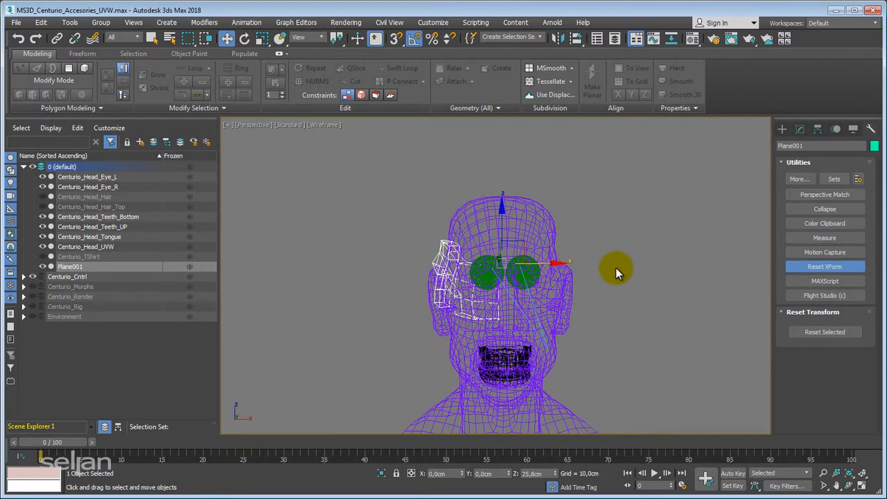
{"action": "left_click", "coordinate": [799, 129]}
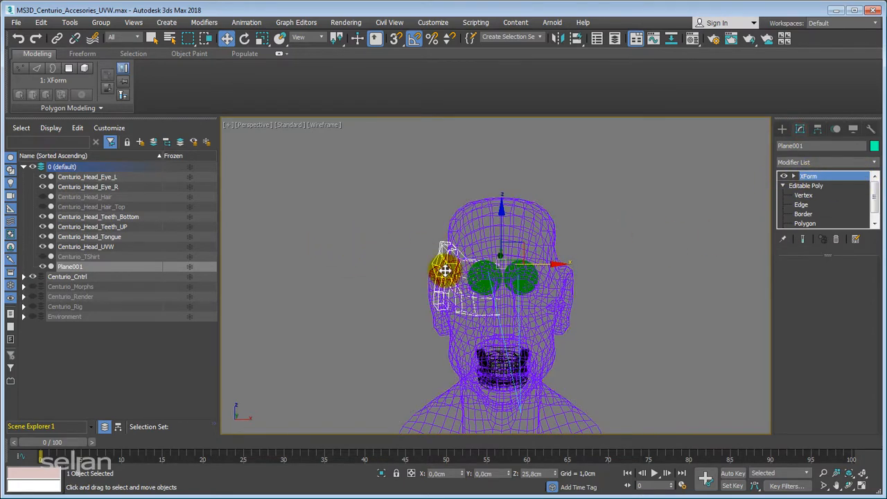
{"action": "right_click", "coordinate": [444, 269]}
{"action": "mouse_move", "coordinate": [497, 388]}
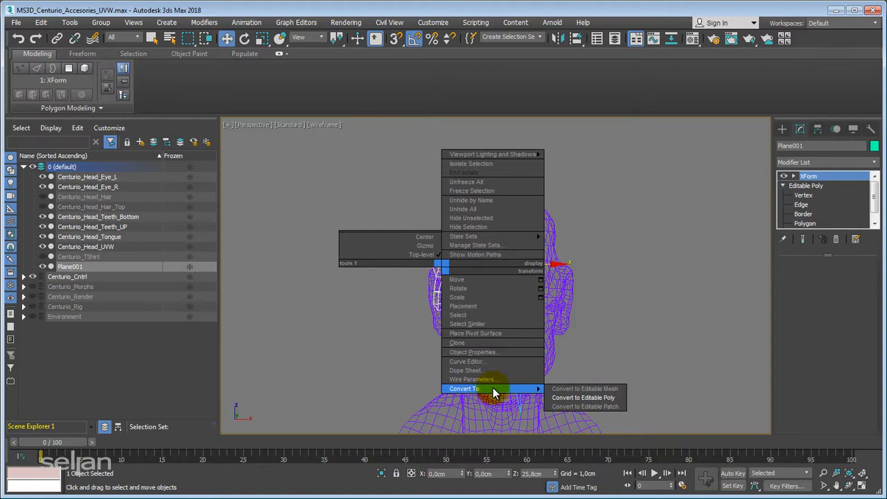
{"action": "left_click", "coordinate": [578, 398]}
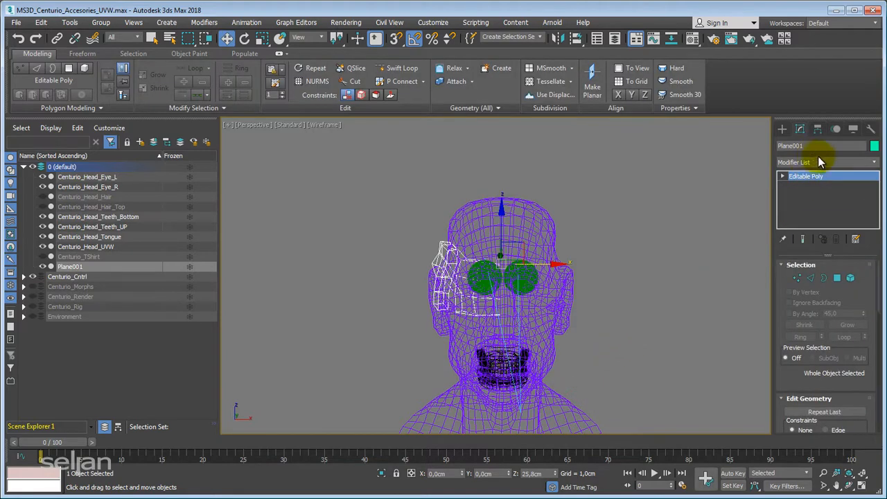
Add a Symmetry modifier to Plane001 on the X mirror axis with Flip enabled and show the model shaded
{"action": "left_click", "coordinate": [820, 162]}
{"action": "key", "text": "s"}
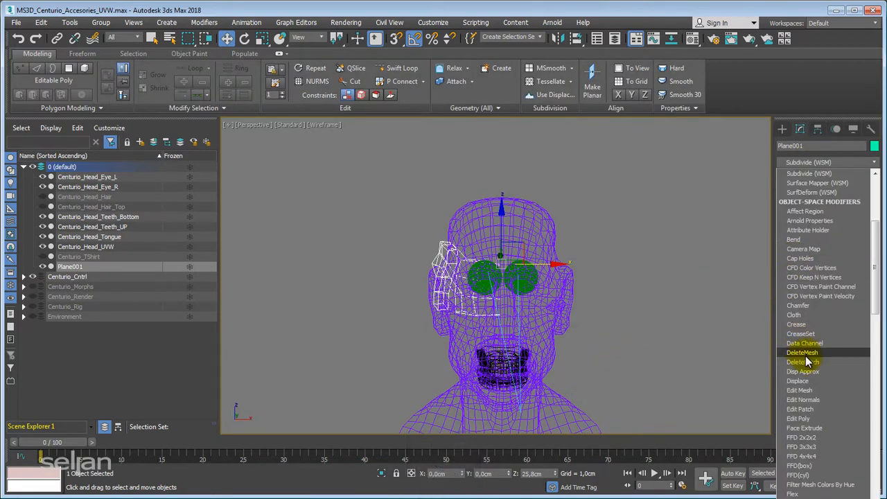
{"action": "left_click", "coordinate": [810, 322]}
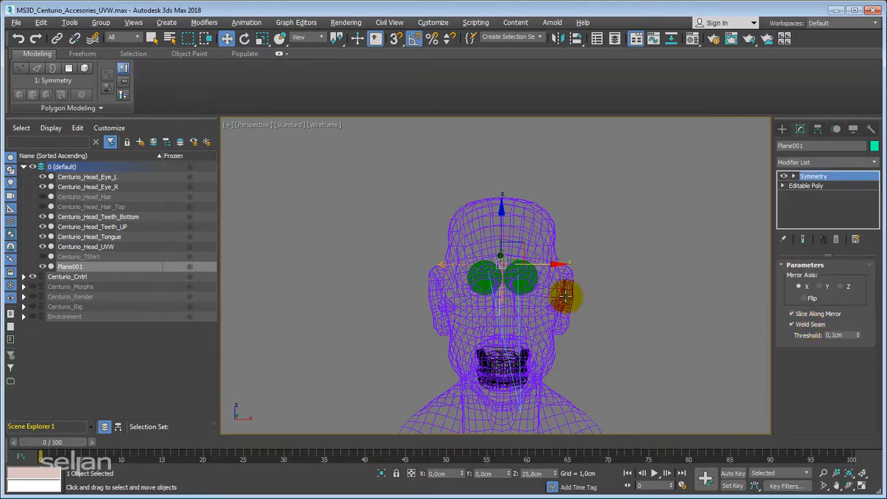
{"action": "middle_click_drag", "start_coordinate": [564, 295], "coordinate": [630, 288], "text": "alt"}
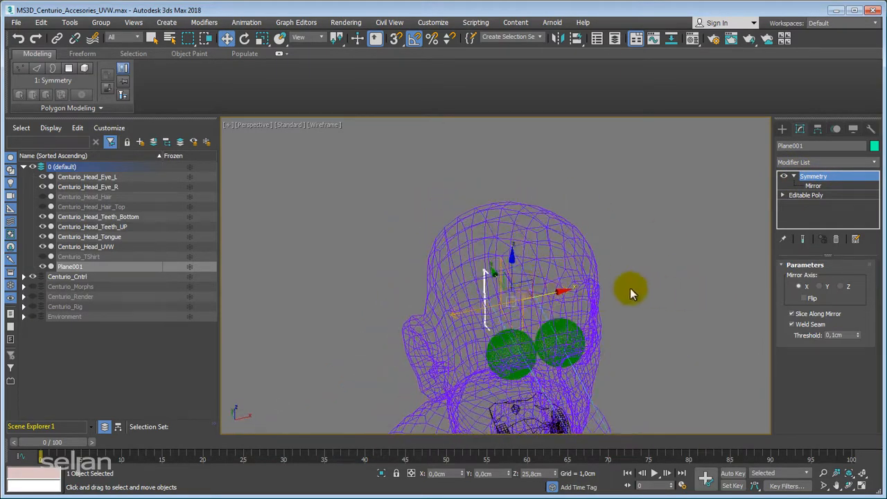
{"action": "left_click", "coordinate": [805, 297]}
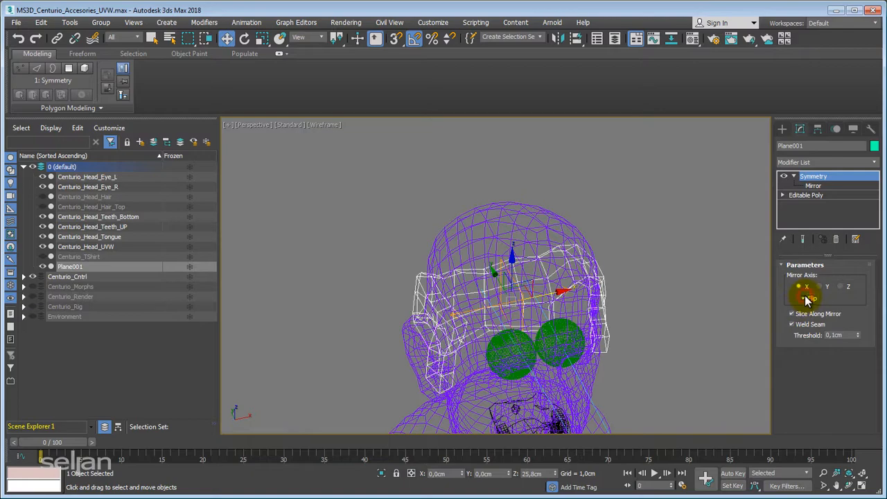
{"action": "mouse_move", "coordinate": [527, 277]}
{"action": "middle_mouse_down", "text": "alt"}
{"action": "mouse_move", "coordinate": [485, 267]}
{"action": "mouse_move", "coordinate": [610, 256]}
{"action": "mouse_move", "coordinate": [431, 258]}
{"action": "mouse_move", "coordinate": [519, 257]}
{"action": "middle_mouse_up", "text": "alt"}
{"action": "key", "text": "F3"}
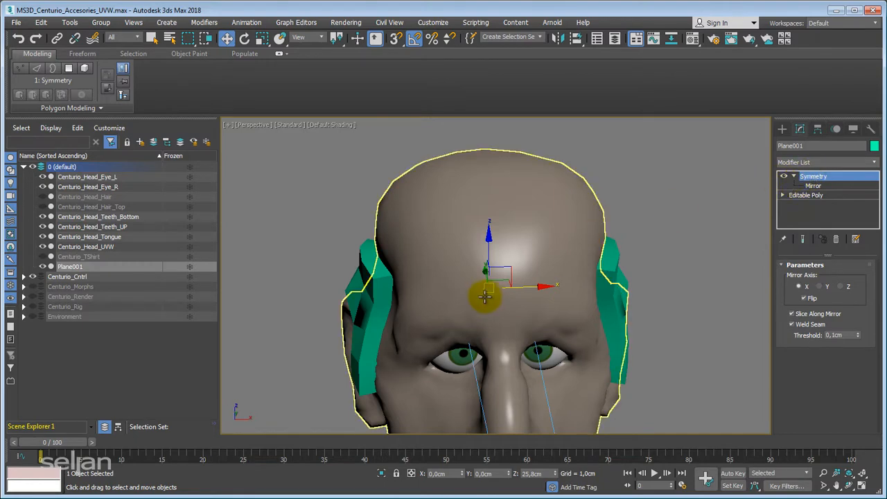
{"action": "middle_click_drag", "start_coordinate": [483, 293], "coordinate": [460, 280], "text": "alt"}
Slightly move two vertices at the front edge of the accessory above the ear and return to the Symmetry level
{"action": "left_click", "coordinate": [804, 195]}
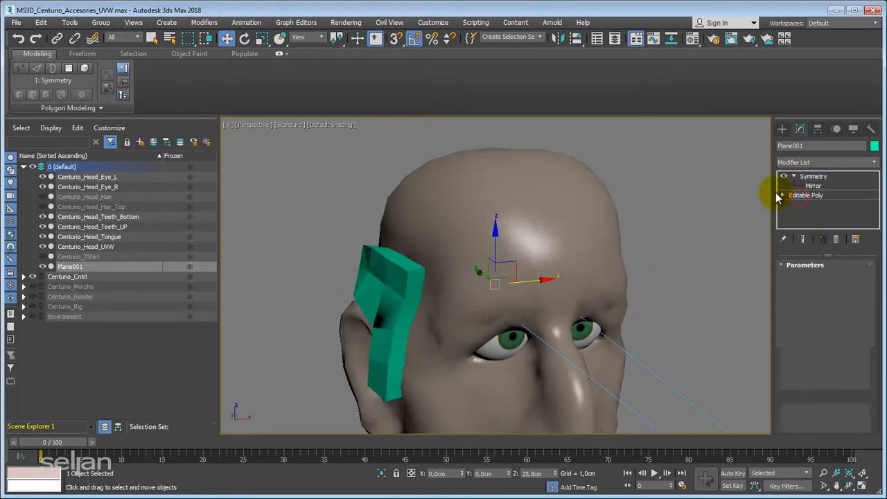
{"action": "left_click", "coordinate": [782, 194]}
{"action": "left_click", "coordinate": [803, 204]}
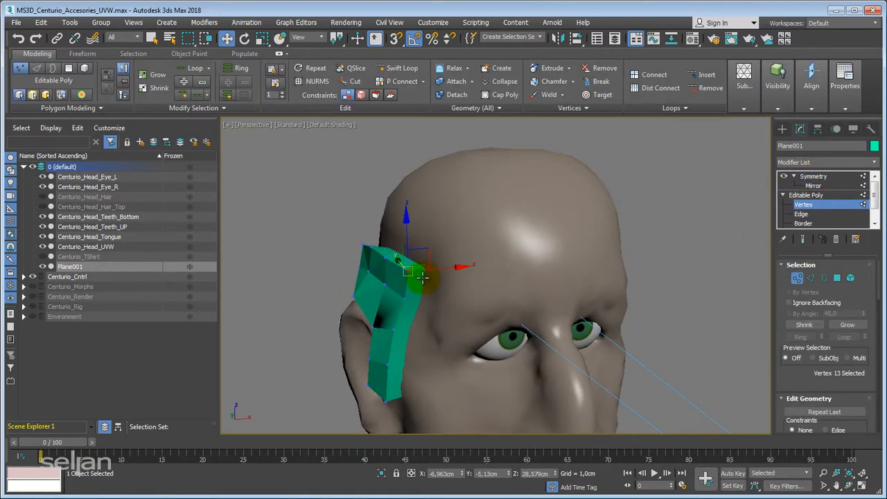
{"action": "key", "text": "F4"}
{"action": "scroll", "coordinate": [406, 262], "scroll_direction": "up", "scroll_amount": 5}
{"action": "left_click_drag", "start_coordinate": [399, 257], "coordinate": [391, 263]}
{"action": "middle_click_drag", "start_coordinate": [427, 301], "coordinate": [390, 301], "text": "alt"}
{"action": "left_click", "coordinate": [397, 322]}
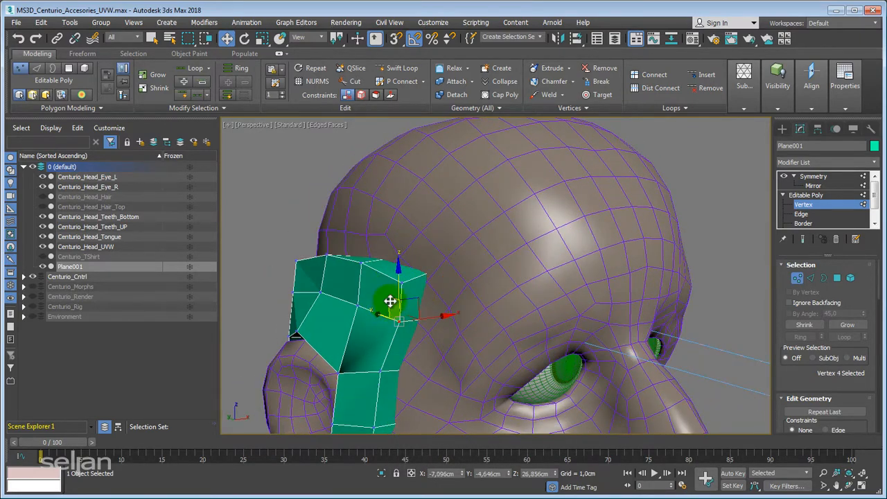
{"action": "left_click_drag", "start_coordinate": [387, 297], "coordinate": [385, 295]}
{"action": "scroll", "coordinate": [402, 305], "scroll_direction": "down", "scroll_amount": 3}
{"action": "middle_click_drag", "start_coordinate": [402, 306], "coordinate": [373, 299], "text": "alt"}
{"action": "middle_click_drag", "start_coordinate": [359, 301], "coordinate": [500, 284], "text": "alt"}
{"action": "scroll", "coordinate": [388, 306], "scroll_direction": "up", "scroll_amount": 3}
{"action": "left_click", "coordinate": [830, 196]}
{"action": "left_click", "coordinate": [833, 177]}
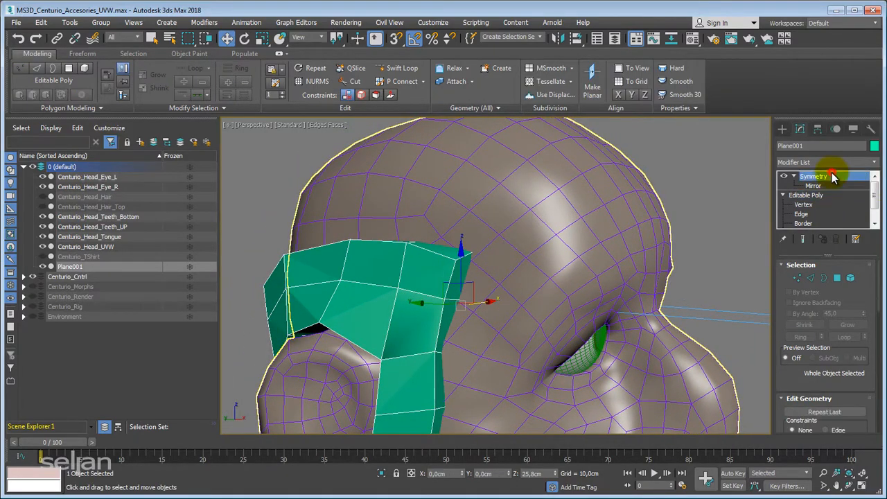
{"action": "middle_click_drag", "start_coordinate": [594, 233], "coordinate": [570, 240], "text": "alt"}
{"action": "scroll", "coordinate": [570, 240], "scroll_direction": "down", "scroll_amount": 3}
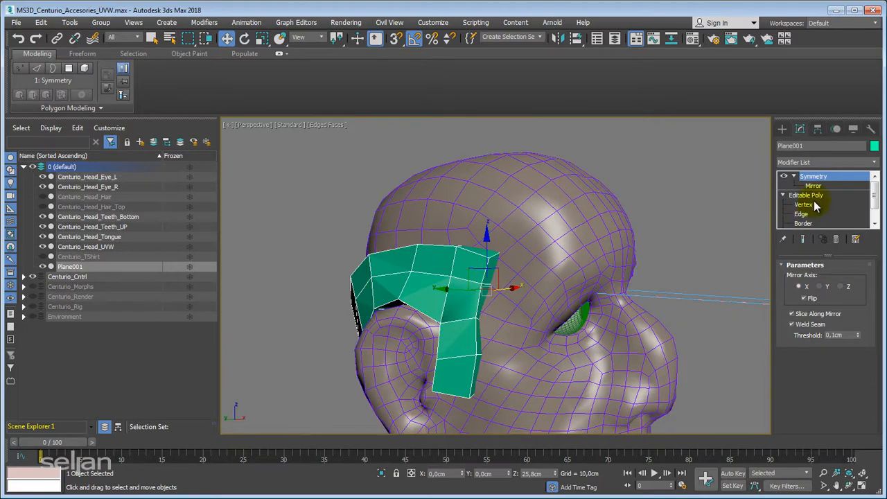
Add a TurboSmooth modifier above the Symmetry and check the smoothed accessory with and without edged faces
{"action": "left_click", "coordinate": [830, 163]}
{"action": "key", "text": "t"}
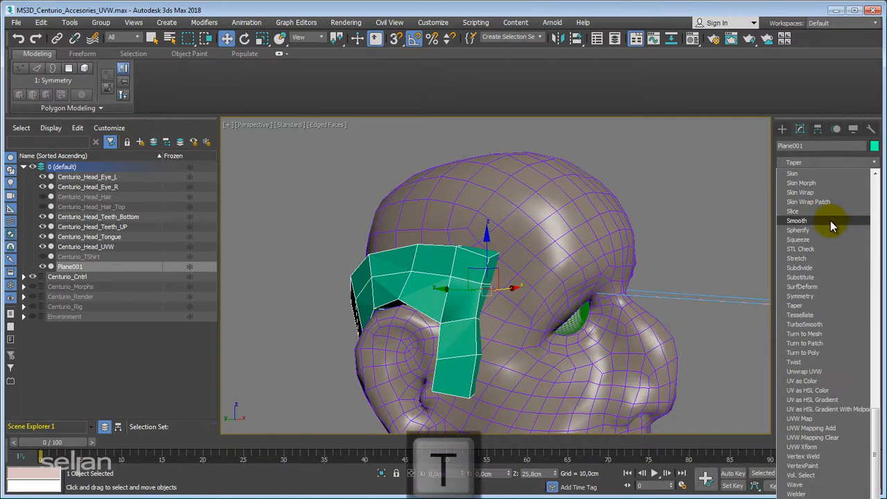
{"action": "left_click", "coordinate": [820, 325]}
{"action": "middle_click_drag", "start_coordinate": [749, 298], "coordinate": [413, 276], "text": "alt"}
{"action": "scroll", "coordinate": [503, 275], "scroll_direction": "down", "scroll_amount": 3}
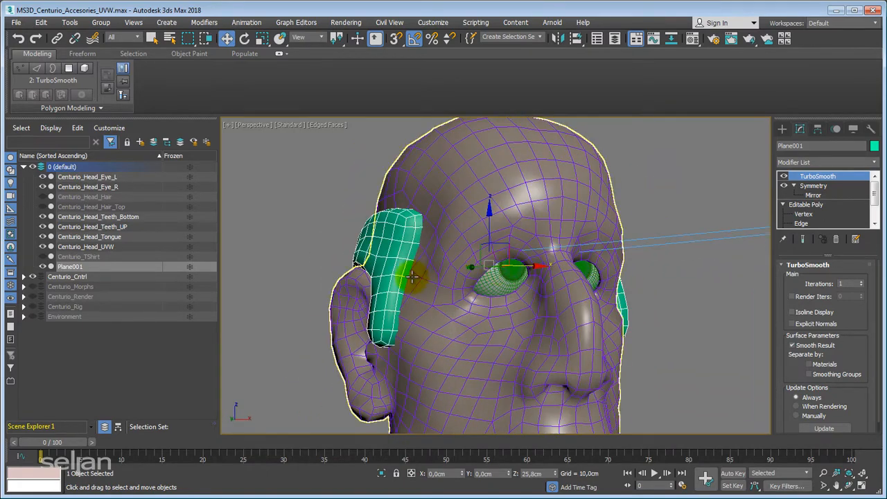
{"action": "key", "text": "F4"}
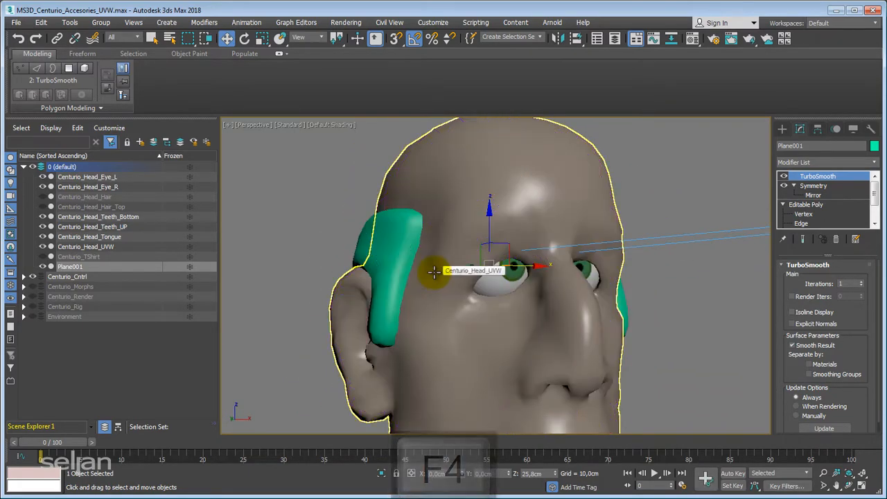
{"action": "key", "text": "F4"}
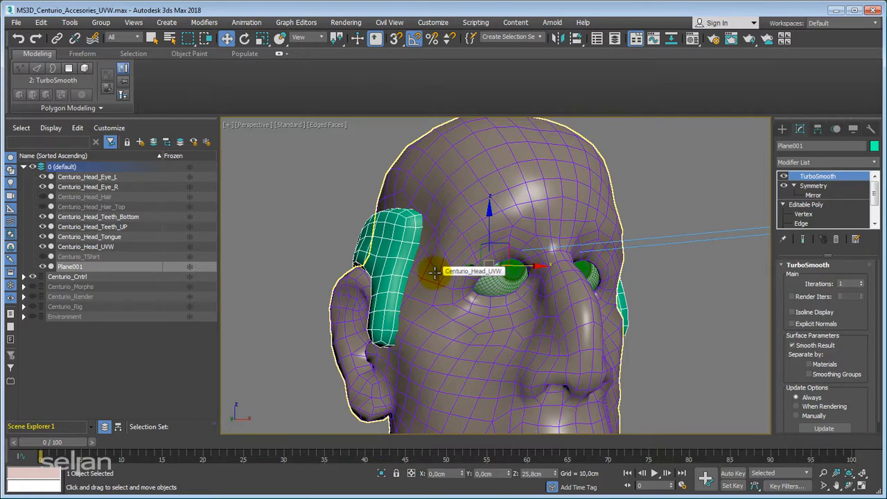
{"action": "scroll", "coordinate": [433, 272], "scroll_direction": "down", "scroll_amount": 2}
{"action": "mouse_move", "coordinate": [434, 271]}
{"action": "middle_mouse_down", "text": "alt"}
{"action": "mouse_move", "coordinate": [439, 262]}
{"action": "mouse_move", "coordinate": [450, 271]}
{"action": "middle_mouse_up", "text": "alt"}
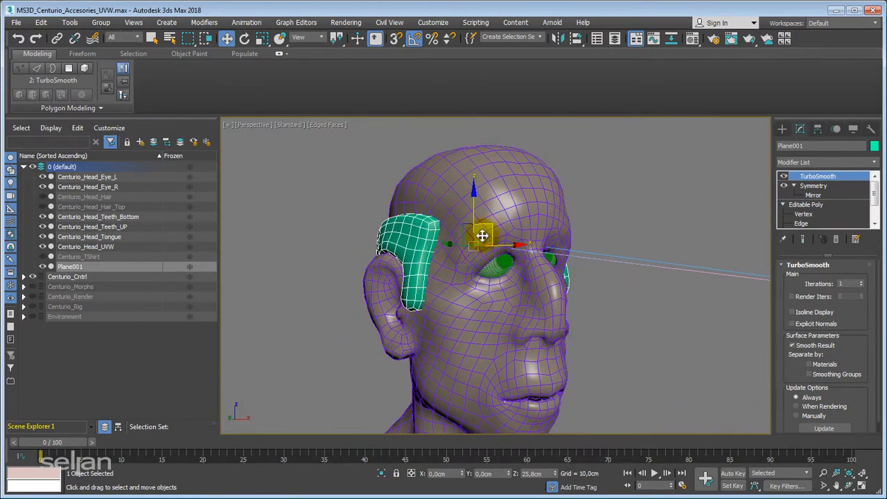
Inspect the skinned head mesh, try scrubbing the timeline, and reselect Plane001
{"action": "left_click", "coordinate": [494, 350]}
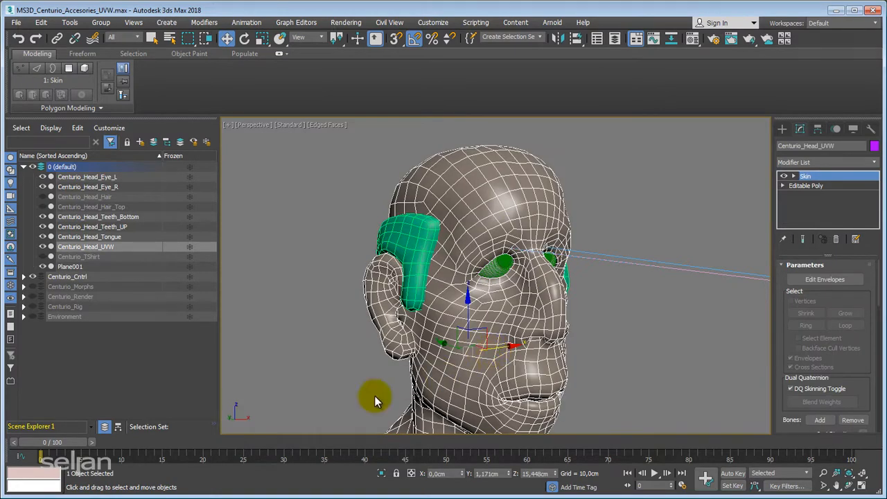
{"action": "mouse_move", "coordinate": [64, 442]}
{"action": "left_mouse_down"}
{"action": "mouse_move", "coordinate": [164, 450]}
{"action": "mouse_move", "coordinate": [55, 445]}
{"action": "left_mouse_up"}
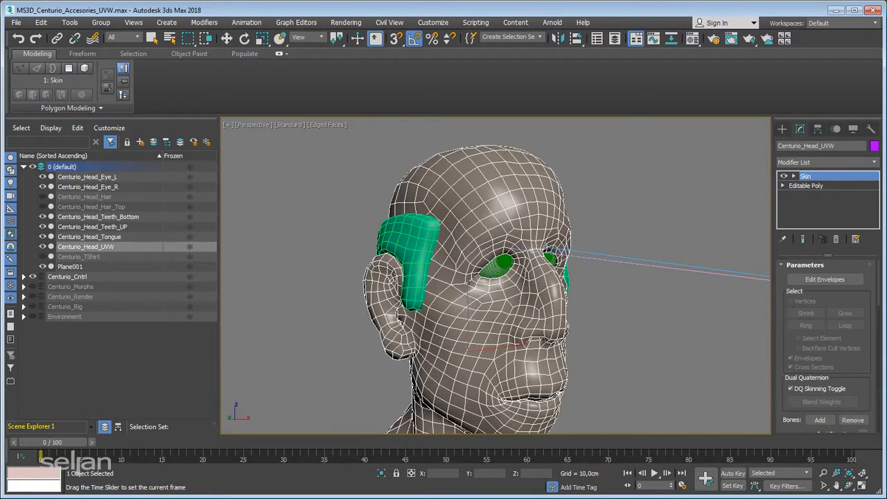
{"action": "key", "text": "w"}
{"action": "middle_click_drag", "start_coordinate": [306, 301], "coordinate": [293, 293]}
{"action": "left_click", "coordinate": [370, 255]}
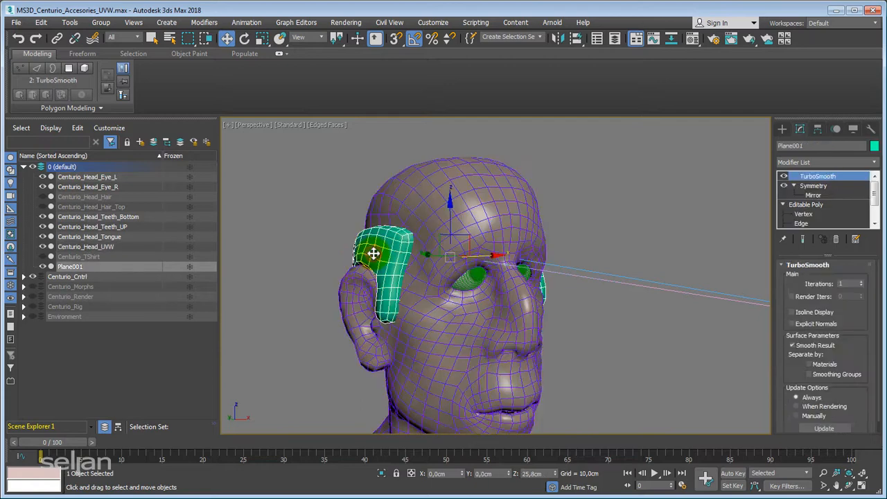
{"action": "middle_click_drag", "start_coordinate": [395, 253], "coordinate": [490, 270]}
{"action": "scroll", "coordinate": [441, 275], "scroll_direction": "up", "scroll_amount": 3}
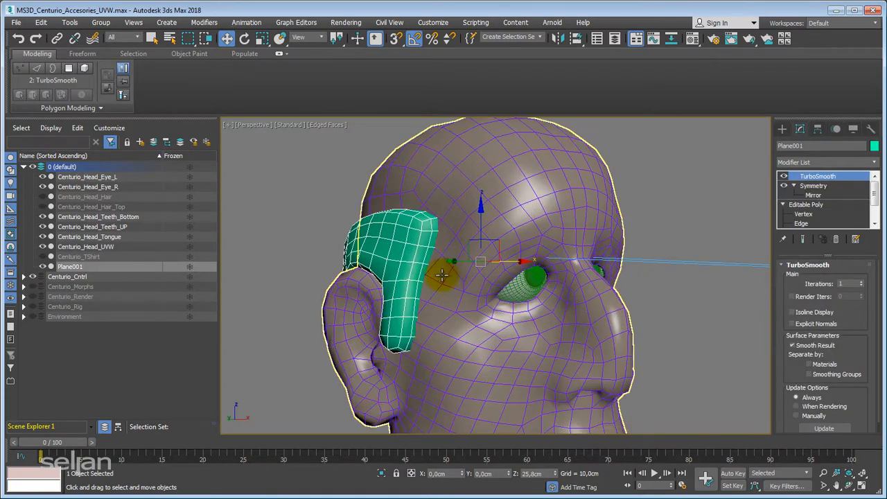
Delete the TurboSmooth modifier from Plane001
{"action": "right_click", "coordinate": [805, 177]}
{"action": "left_click", "coordinate": [804, 190]}
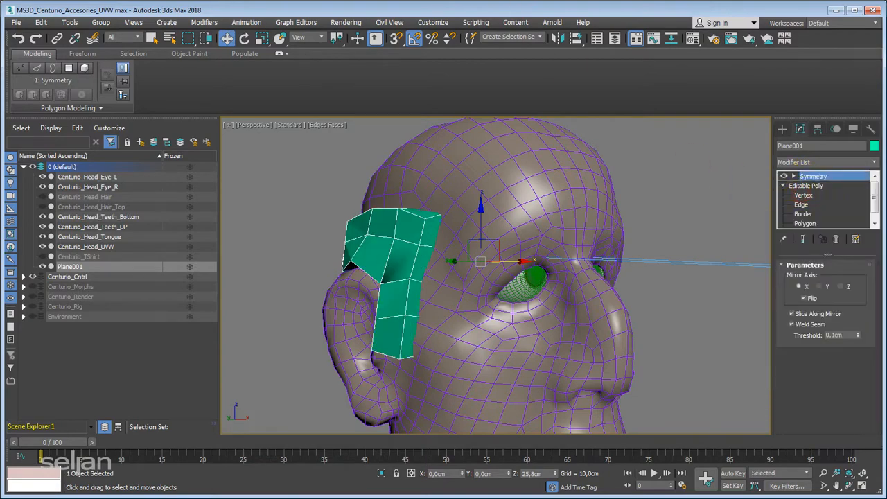
{"action": "middle_click_drag", "start_coordinate": [700, 203], "coordinate": [653, 218], "text": "alt"}
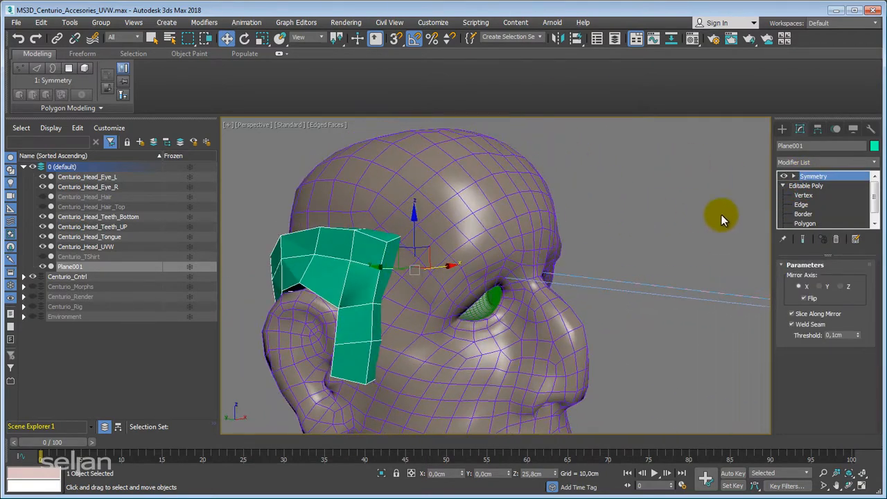
Add a Skin Wrap modifier to Plane001 with Centurio_Head_UVW as its control object
{"action": "left_click", "coordinate": [839, 163]}
{"action": "key", "text": "s"}
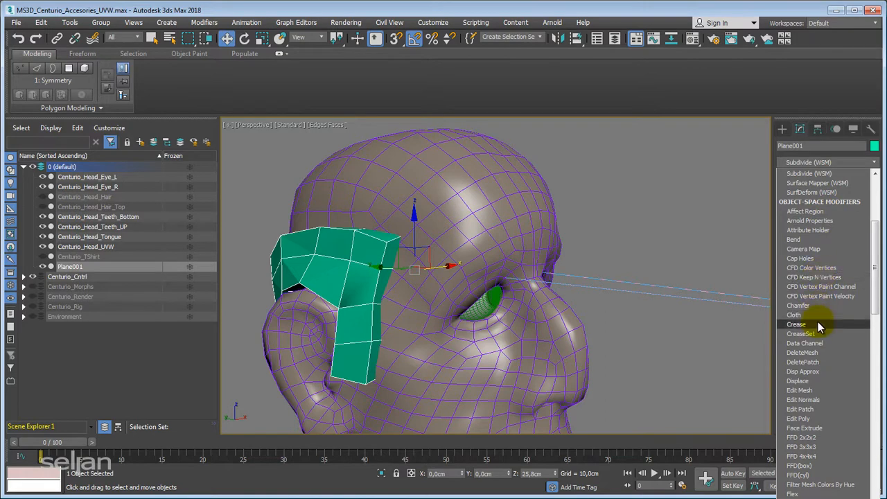
{"action": "key", "text": "s"}
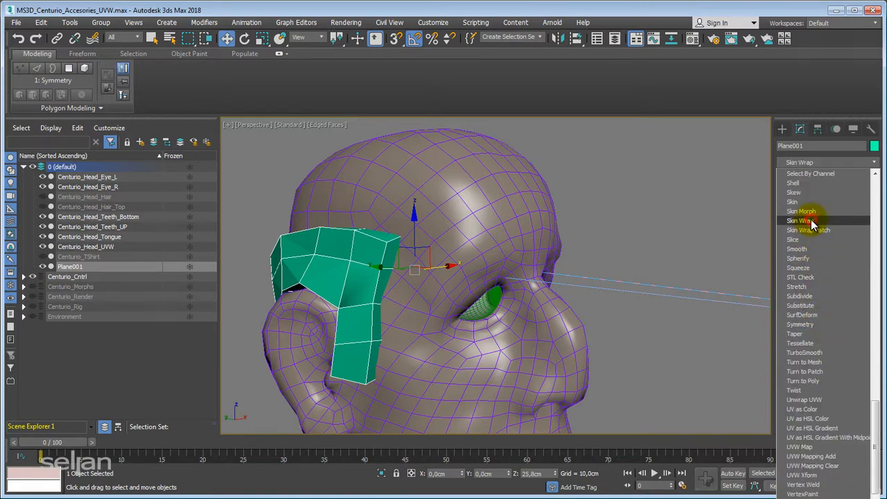
{"action": "left_click", "coordinate": [811, 222]}
{"action": "middle_click_drag", "start_coordinate": [684, 239], "coordinate": [723, 218]}
{"action": "left_click", "coordinate": [530, 181]}
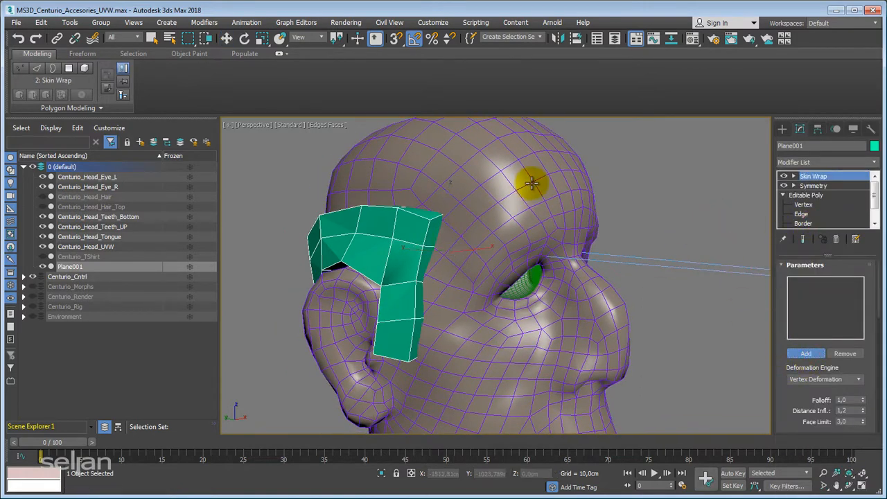
{"action": "right_click", "coordinate": [660, 214]}
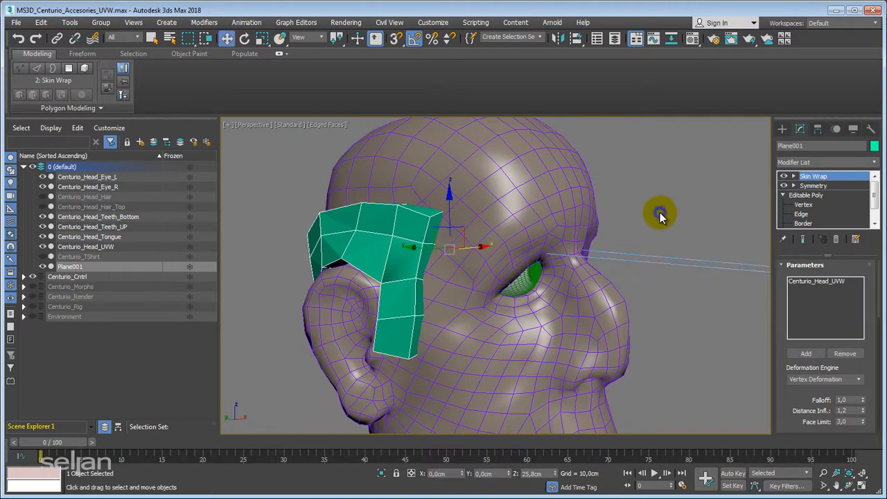
Try scrubbing the timeline, select Centurio_Head_UVW, and examine how the wrapped accessory sits on the head
{"action": "left_click_drag", "start_coordinate": [58, 445], "coordinate": [12, 363]}
{"action": "middle_click_drag", "start_coordinate": [650, 195], "coordinate": [597, 204], "text": "alt"}
{"action": "left_click", "coordinate": [512, 198]}
{"action": "middle_click_drag", "start_coordinate": [511, 194], "coordinate": [511, 287], "text": "alt"}
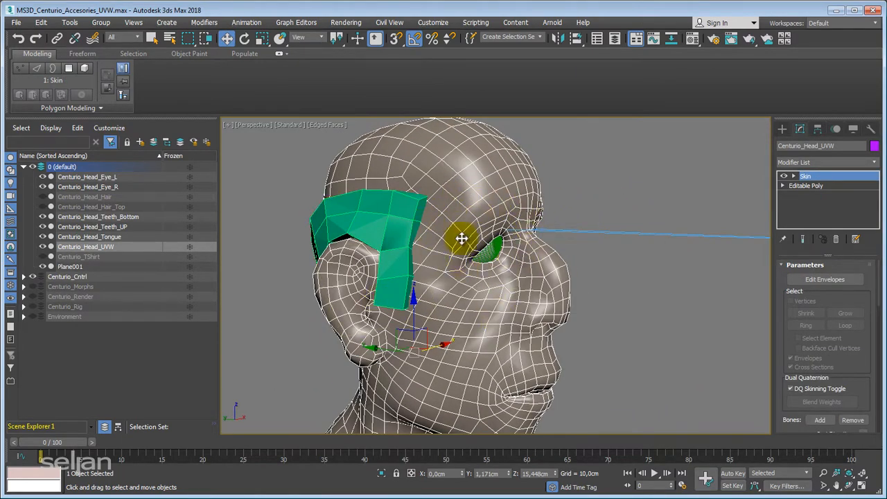
{"action": "middle_click_drag", "start_coordinate": [582, 314], "coordinate": [620, 297]}
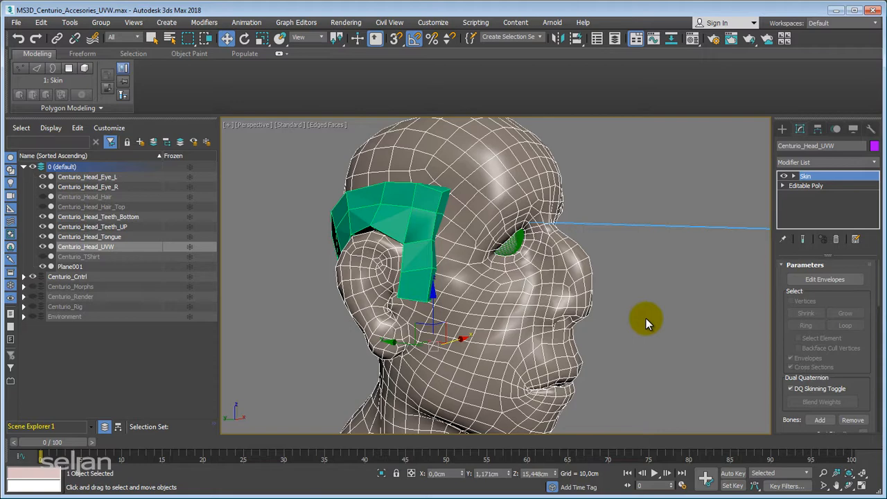
Add a TurboSmooth modifier on top of the Skin modifier of Centurio_Head_UVW
{"action": "middle_click_drag", "start_coordinate": [656, 307], "coordinate": [630, 321]}
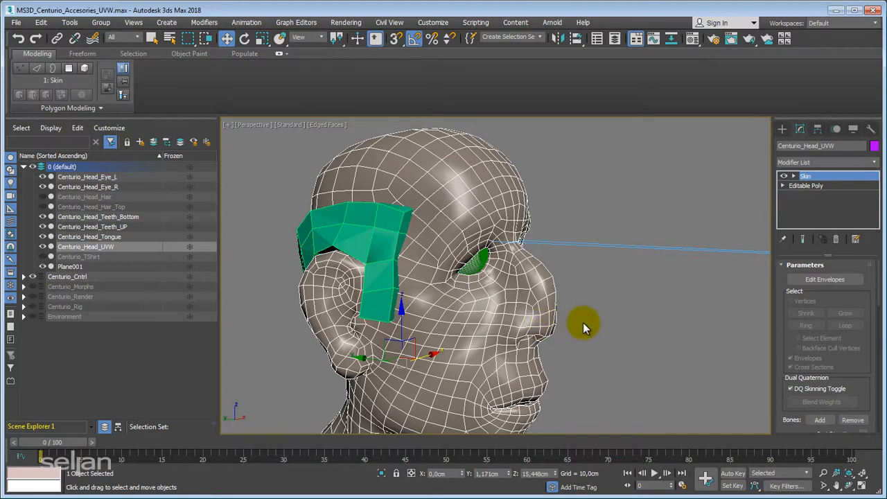
{"action": "left_click", "coordinate": [827, 159]}
{"action": "key", "text": "t"}
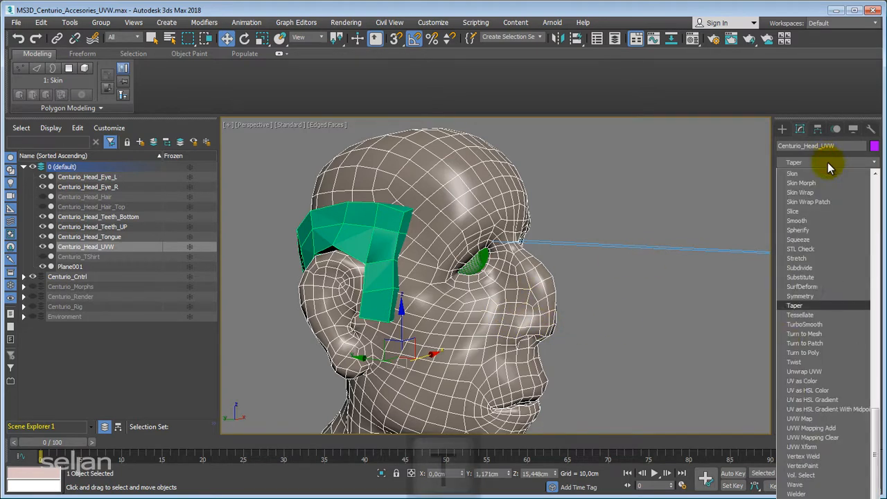
{"action": "left_click", "coordinate": [797, 324]}
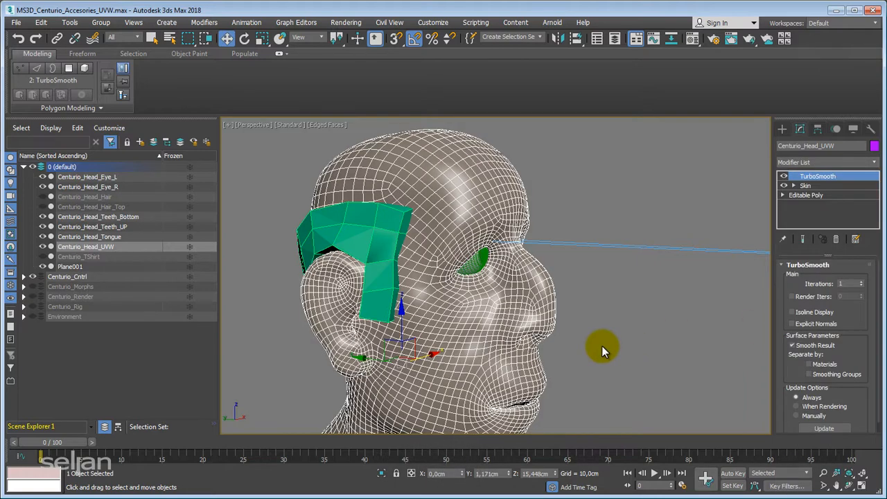
Hide the edged faces, select Plane001, and scrub the animation to frame 39 to examine how the accessory follows the smoothed head
{"action": "key", "text": "F4"}
{"action": "middle_click_drag", "start_coordinate": [614, 343], "coordinate": [577, 340], "text": "alt"}
{"action": "left_click_drag", "start_coordinate": [68, 441], "coordinate": [9, 395]}
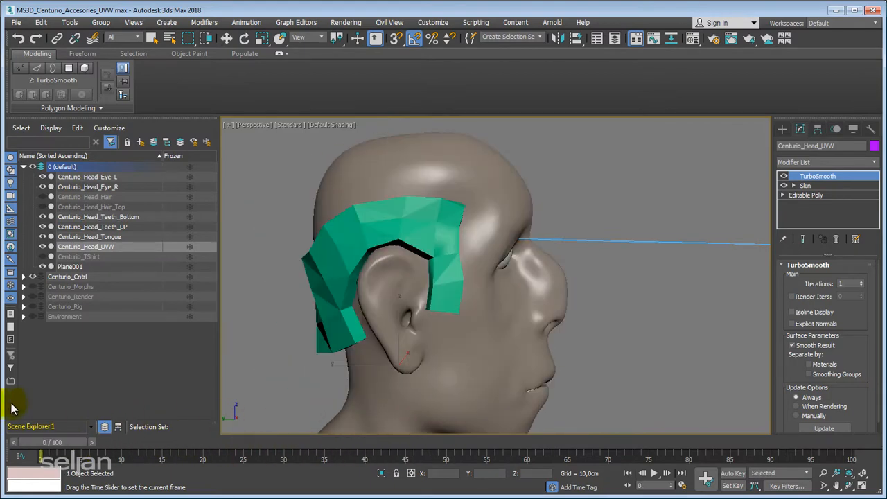
{"action": "key", "text": "w"}
{"action": "left_click", "coordinate": [377, 214]}
{"action": "left_click", "coordinate": [302, 354]}
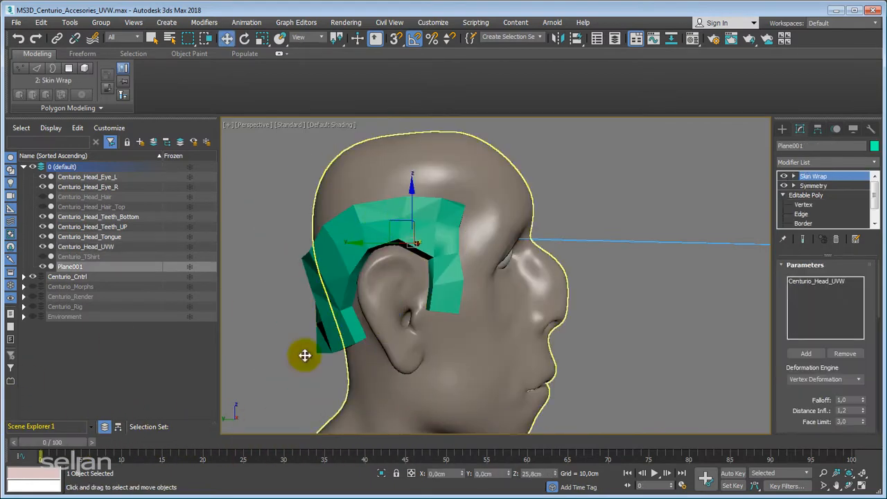
{"action": "left_click_drag", "start_coordinate": [69, 437], "coordinate": [361, 433]}
{"action": "key", "text": "w"}
{"action": "middle_click_drag", "start_coordinate": [673, 310], "coordinate": [526, 284], "text": "alt"}
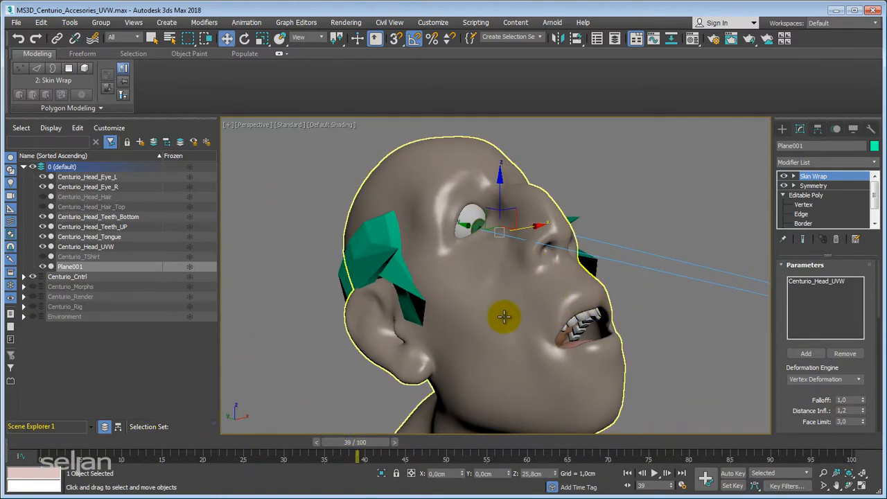
Show the edged faces, compare the dense head mesh with the wrapped Plane001, and return the timeline to frame 0
{"action": "key", "text": "F4"}
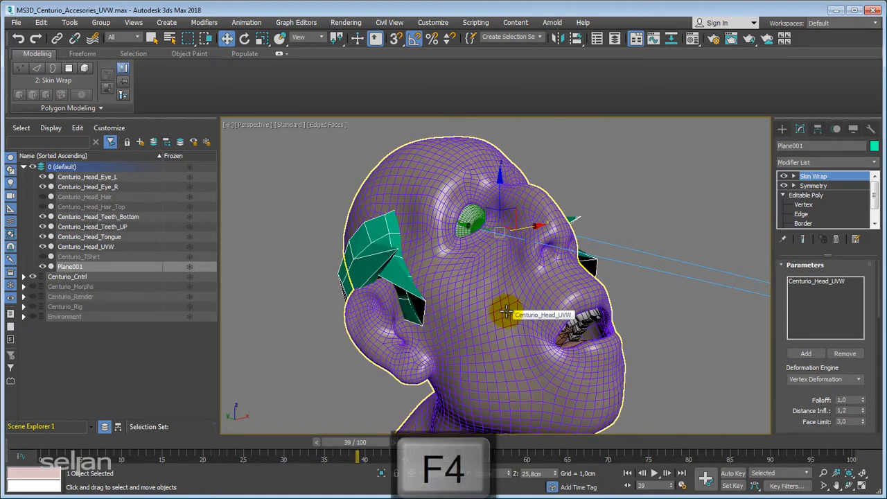
{"action": "left_click", "coordinate": [503, 316]}
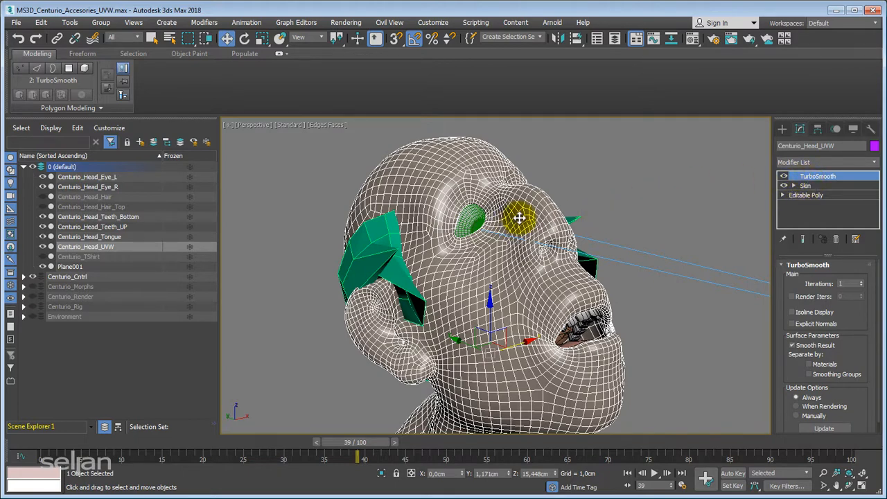
{"action": "left_click", "coordinate": [386, 257]}
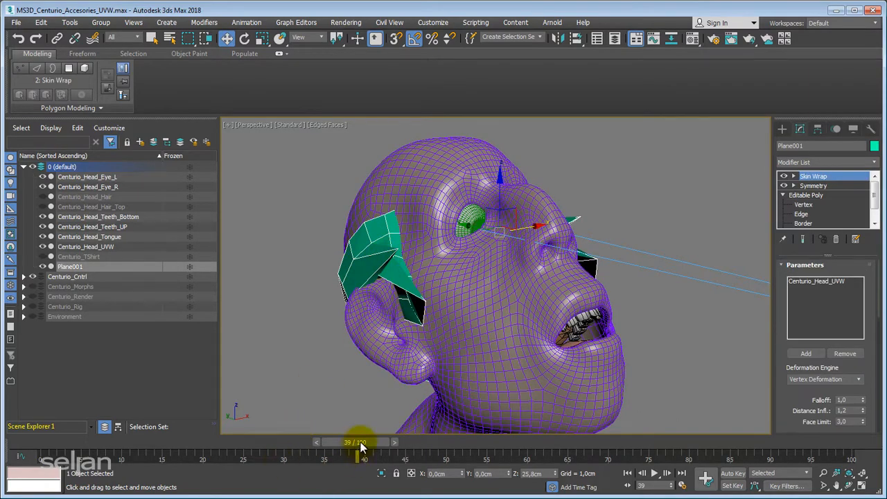
{"action": "left_click_drag", "start_coordinate": [360, 446], "coordinate": [53, 383]}
{"action": "key", "text": "w"}
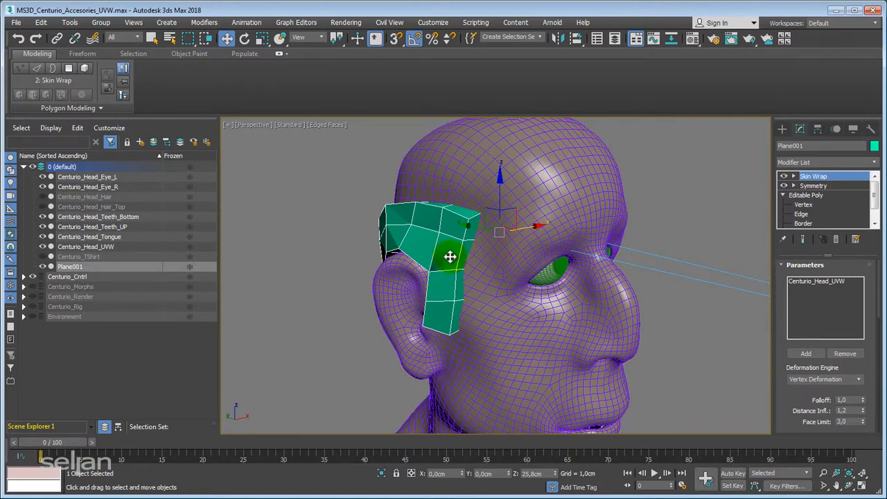
Delete the TurboSmooth modifier from Centurio_Head_UVW
{"action": "left_click", "coordinate": [530, 326]}
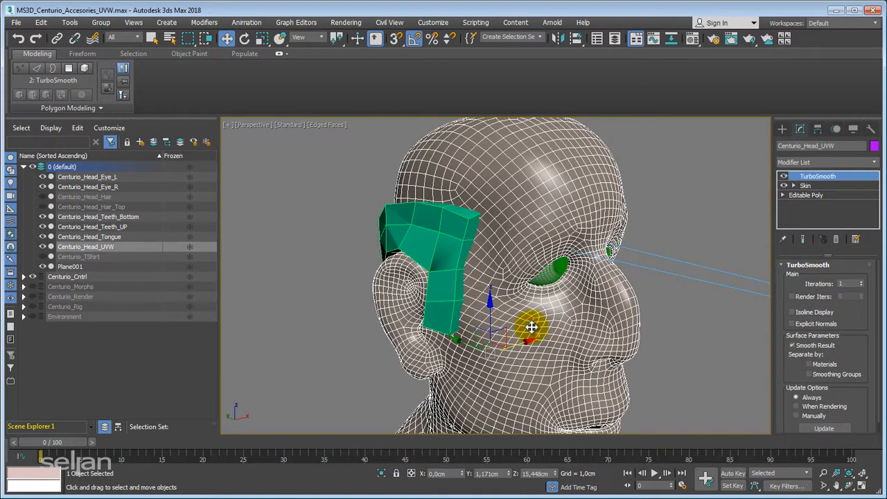
{"action": "right_click", "coordinate": [829, 179]}
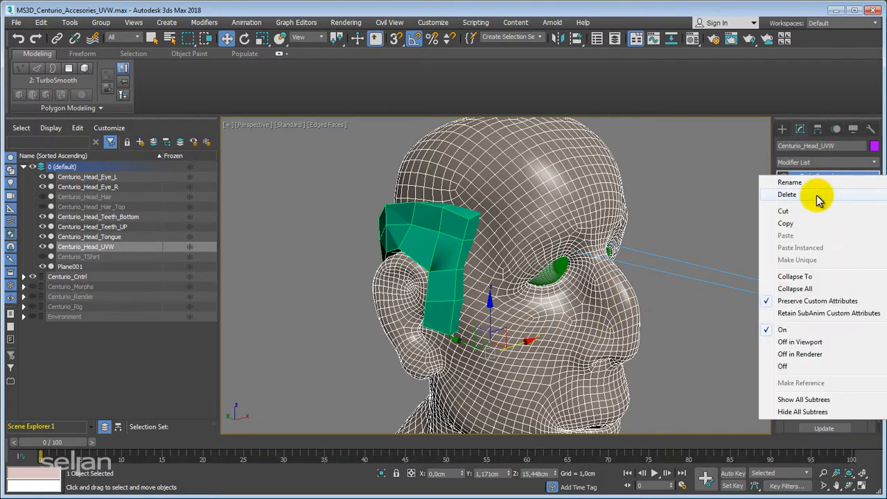
{"action": "left_click", "coordinate": [816, 196]}
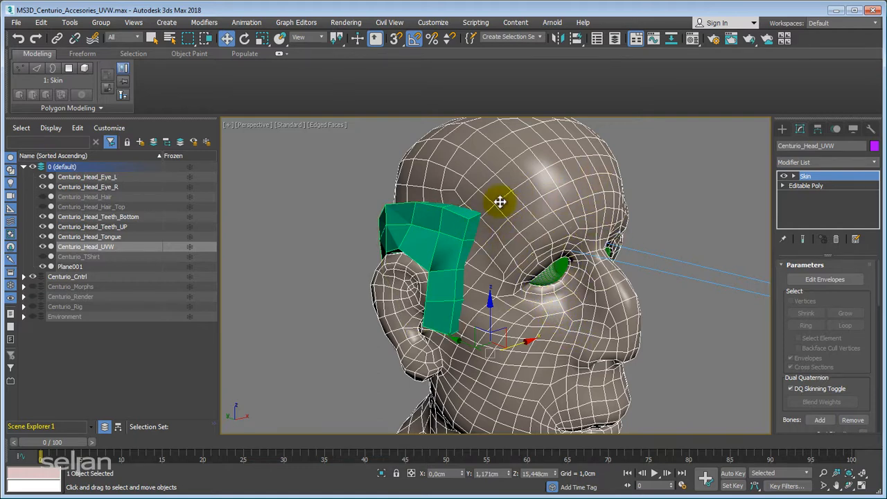
Select Plane001, scrub the timeline briefly and return to frame 0 to check the wrap on the unsmoothed head, clearing the selection at the end
{"action": "left_click", "coordinate": [447, 235]}
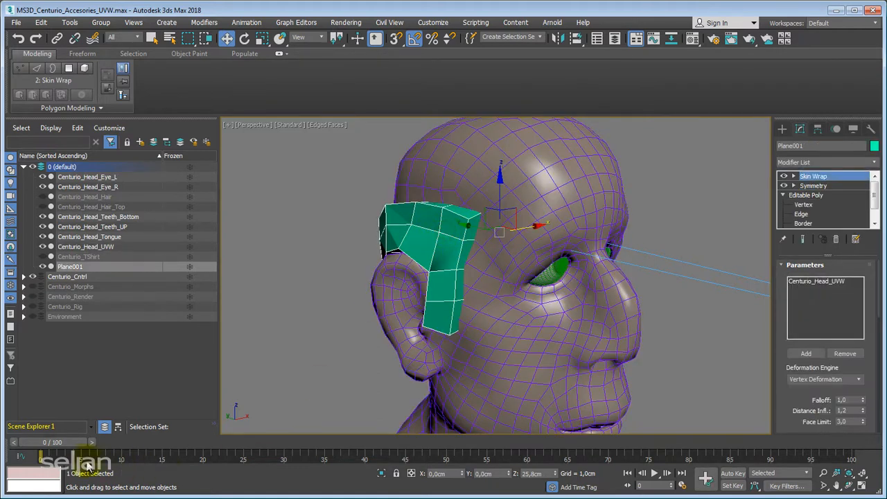
{"action": "left_click", "coordinate": [55, 442]}
{"action": "left_click_drag", "start_coordinate": [93, 438], "coordinate": [42, 432]}
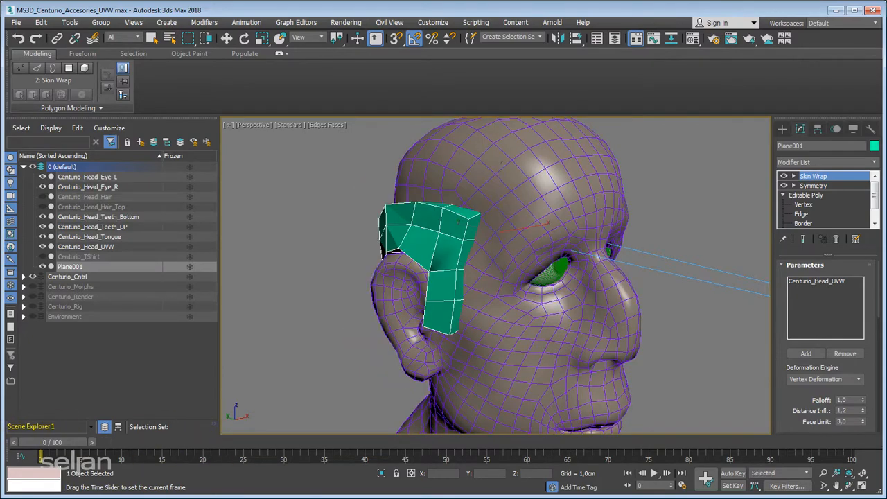
{"action": "middle_click_drag", "start_coordinate": [372, 286], "coordinate": [305, 254], "text": "alt"}
{"action": "left_click", "coordinate": [305, 255]}
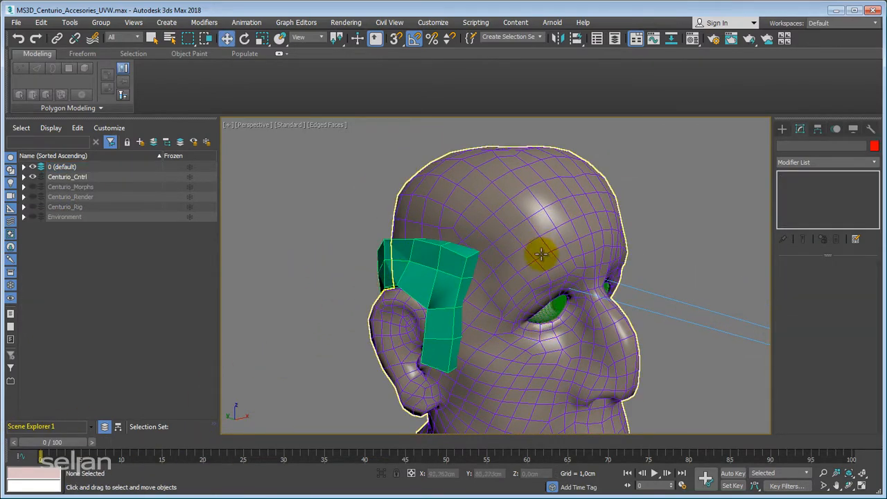
Clone Plane001 as a copy named Plane002 and delete the Skin Wrap modifier from the copy
{"action": "left_click", "coordinate": [445, 274]}
{"action": "middle_click_drag", "start_coordinate": [445, 275], "coordinate": [456, 278]}
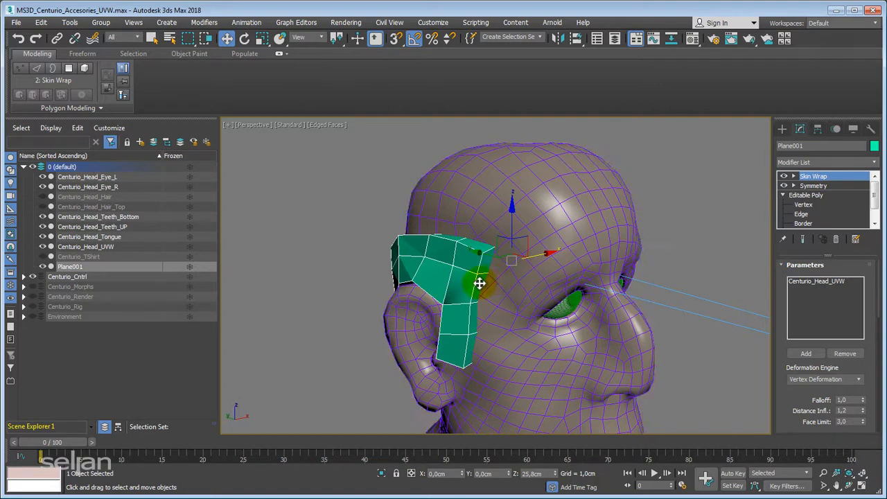
{"action": "key", "text": "ctrl+v"}
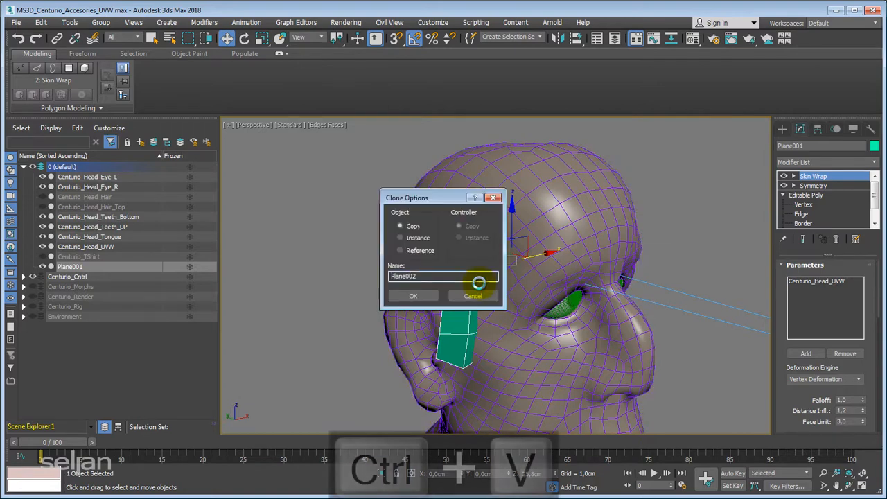
{"action": "left_click", "coordinate": [416, 293]}
{"action": "right_click", "coordinate": [804, 178]}
{"action": "left_click", "coordinate": [791, 196]}
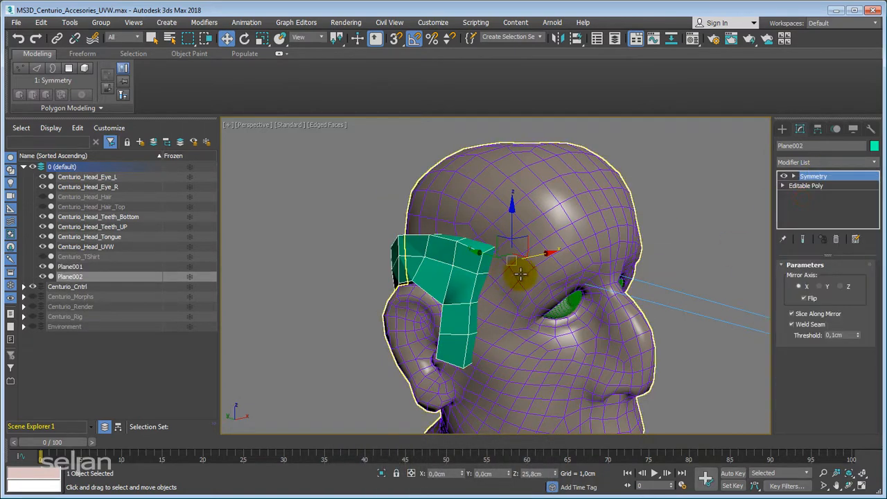
Convert Plane002 to an Editable Poly, collapsing its Symmetry modifier
{"action": "right_click", "coordinate": [494, 270]}
{"action": "mouse_move", "coordinate": [585, 392]}
{"action": "left_click", "coordinate": [627, 402]}
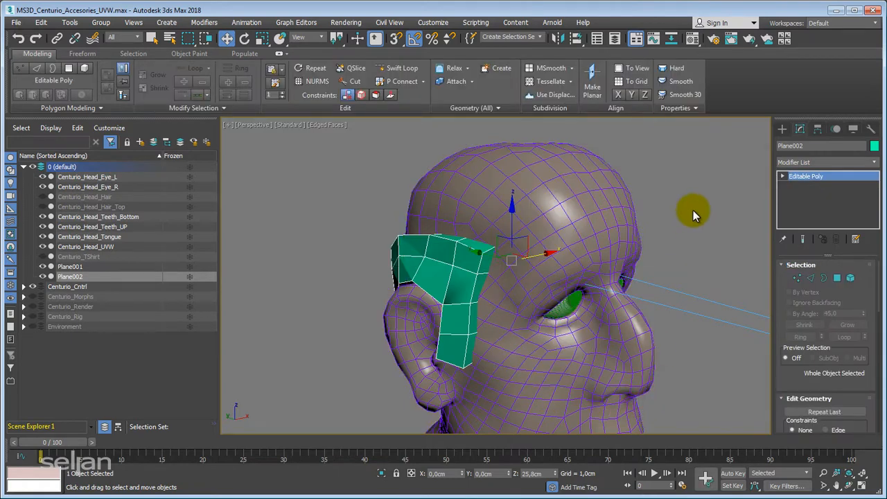
Try moving Plane002 up to about 30.1 cm in Z, and undo the move
{"action": "left_click_drag", "start_coordinate": [518, 224], "coordinate": [512, 206]}
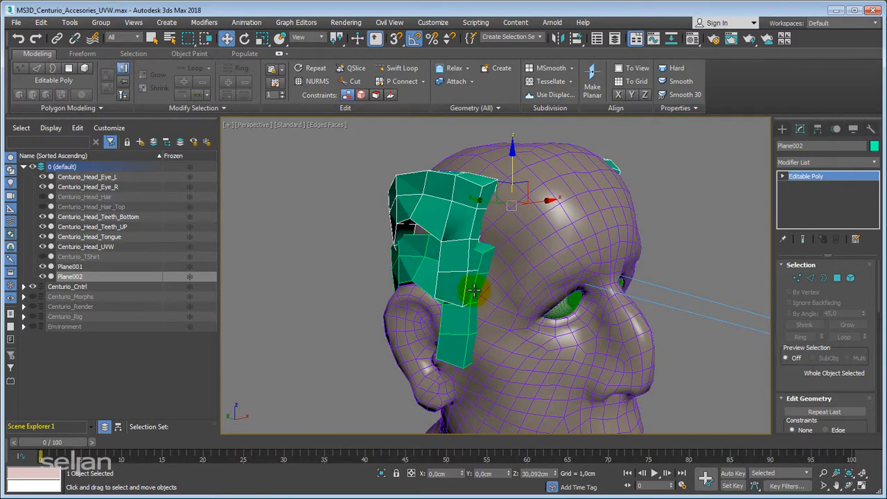
{"action": "key", "text": "ctrl+z"}
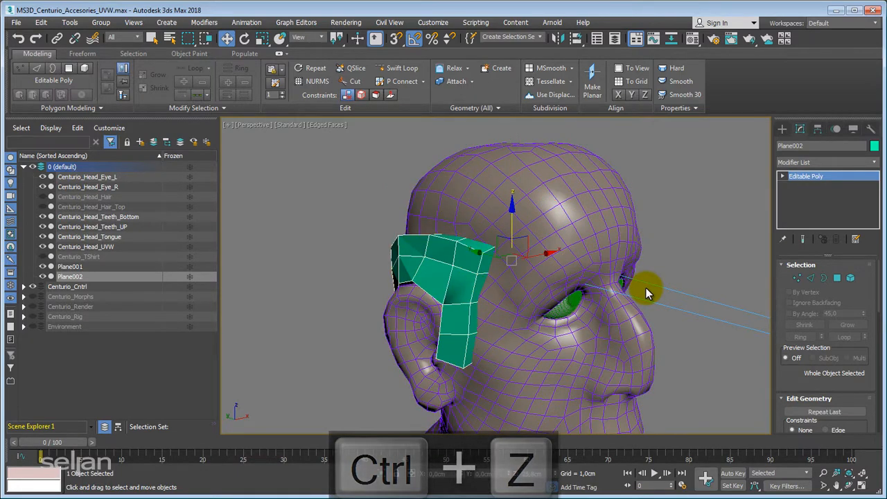
Add a TurboSmooth modifier to Plane002
{"action": "middle_click_drag", "start_coordinate": [665, 255], "coordinate": [653, 267]}
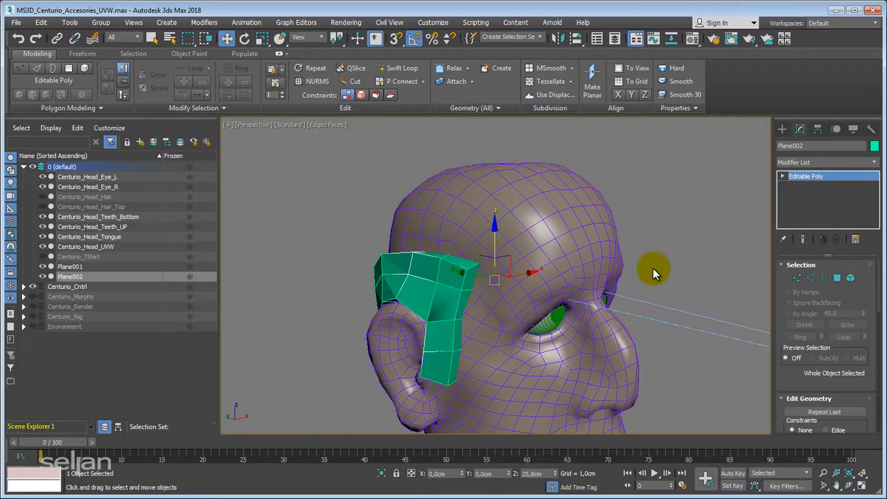
{"action": "left_click", "coordinate": [810, 162]}
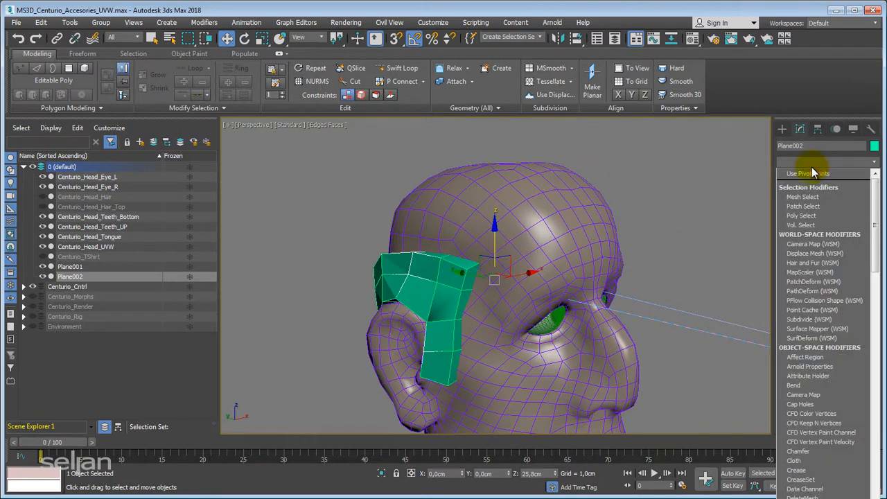
{"action": "key", "text": "t"}
{"action": "left_click", "coordinate": [804, 324]}
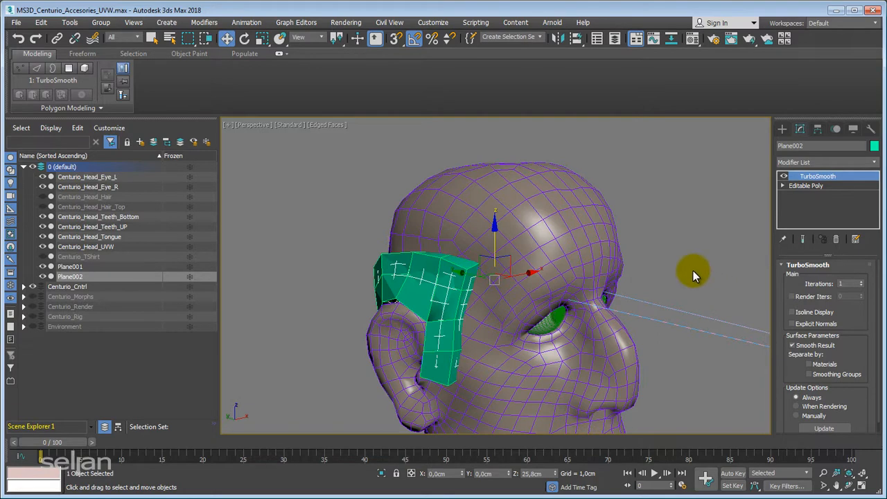
Insert a Skin Wrap modifier between Plane002's Editable Poly and TurboSmooth, and add Plane001 as its control object
{"action": "left_click", "coordinate": [835, 162]}
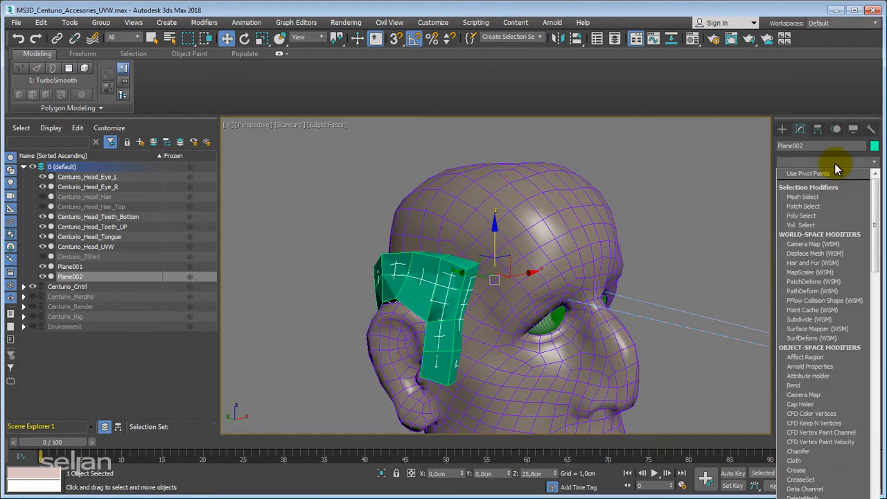
{"action": "left_click", "coordinate": [835, 163]}
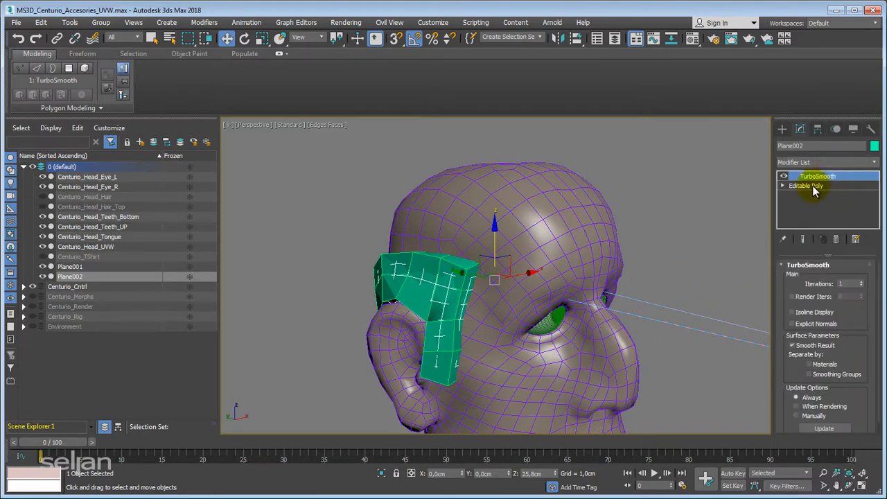
{"action": "left_click", "coordinate": [805, 186]}
{"action": "left_click", "coordinate": [824, 167]}
{"action": "key", "text": "s"}
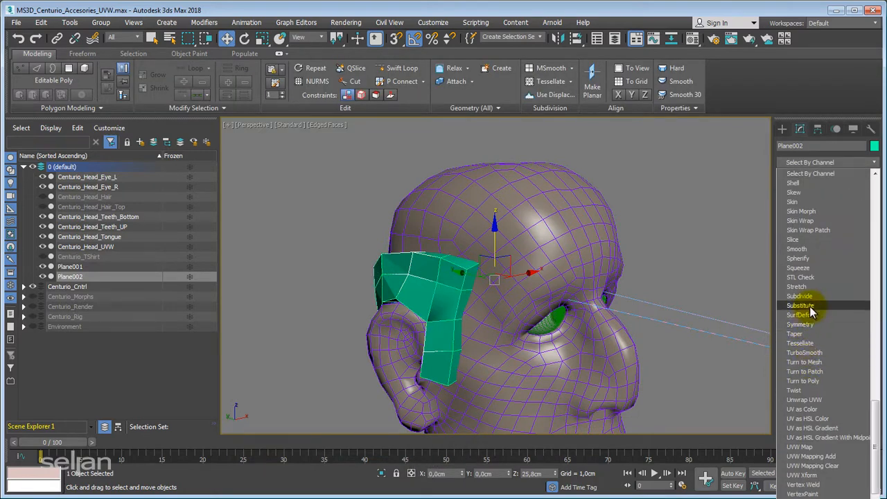
{"action": "left_click", "coordinate": [801, 220]}
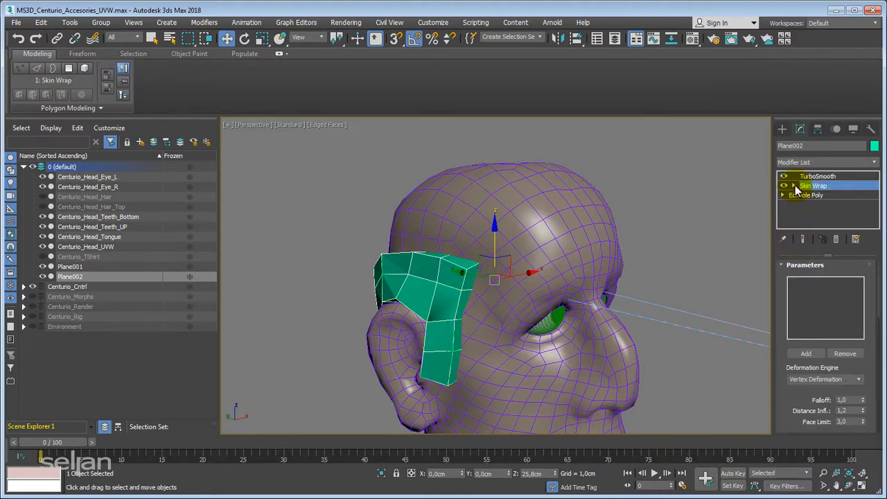
{"action": "left_click", "coordinate": [805, 353]}
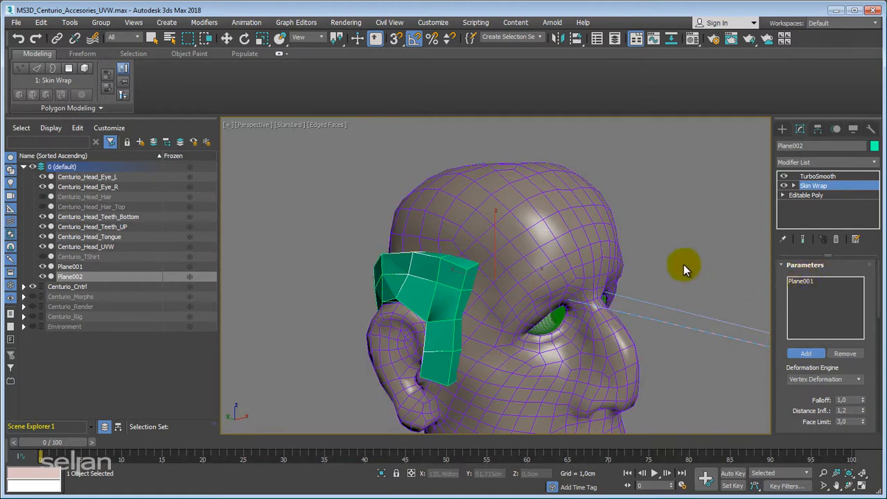
{"action": "left_click", "coordinate": [819, 176]}
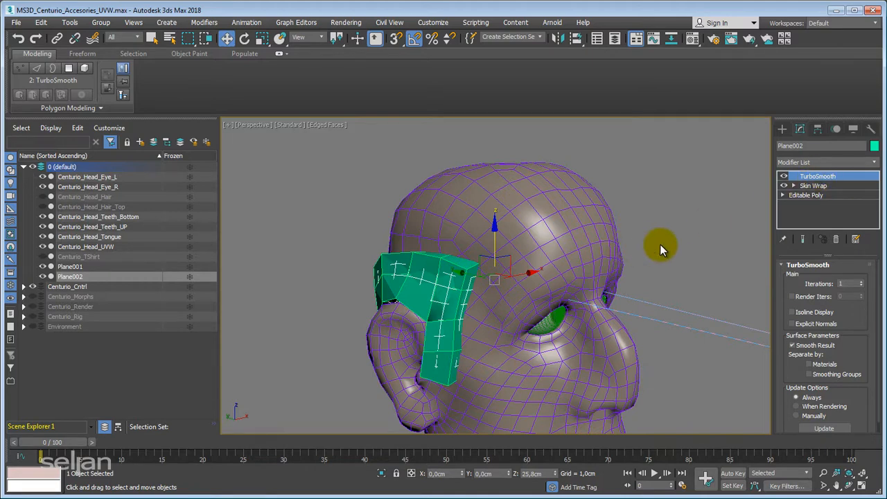
Render the perspective view to check the accessory on the head, and put the rendered frame away
{"action": "middle_click_drag", "start_coordinate": [655, 244], "coordinate": [665, 235], "text": "alt"}
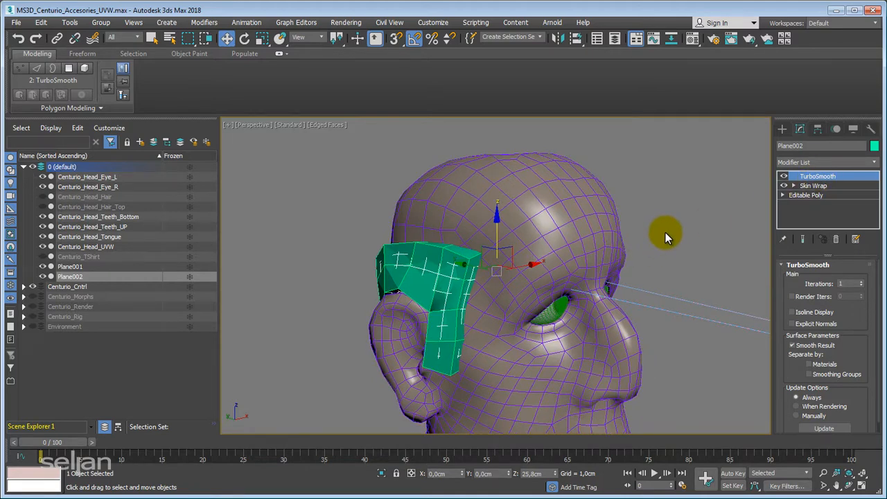
{"action": "key", "text": "shift+q"}
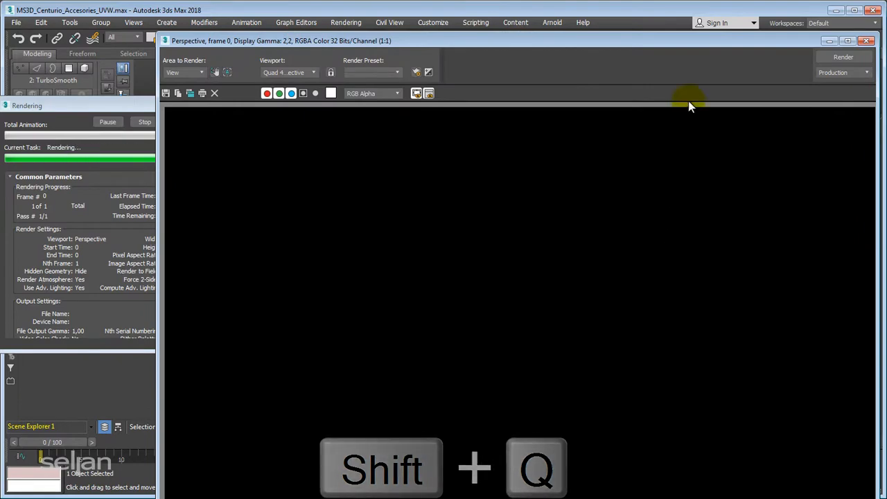
{"action": "left_click_drag", "start_coordinate": [737, 42], "coordinate": [686, 31]}
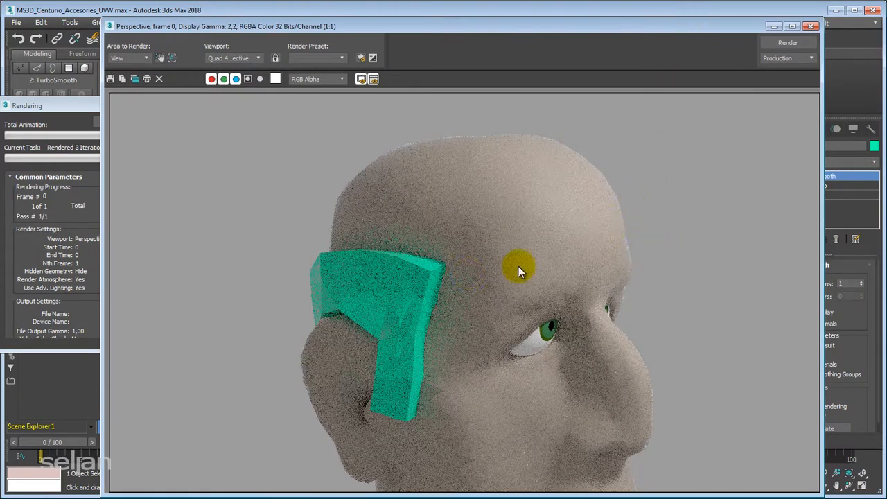
{"action": "left_click", "coordinate": [57, 105]}
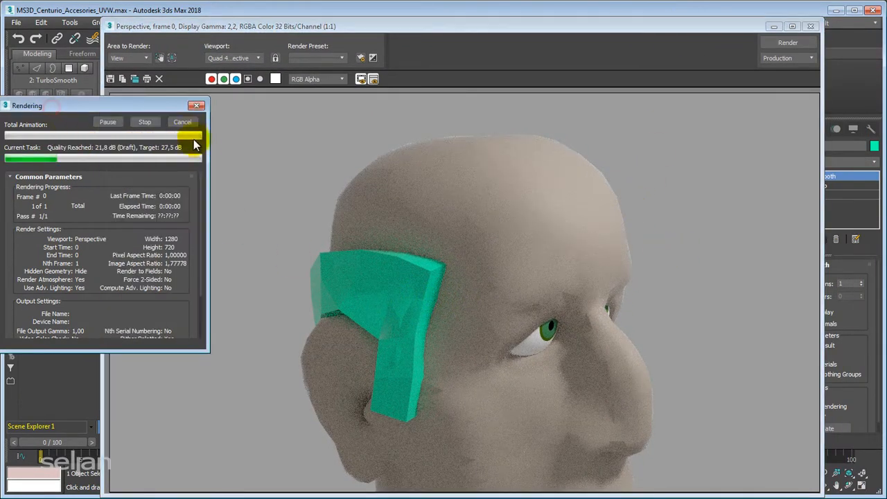
{"action": "left_click", "coordinate": [775, 28]}
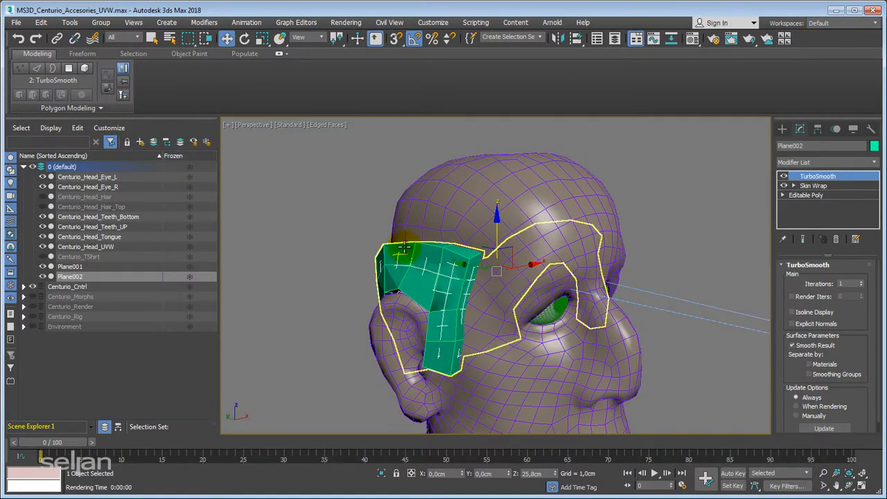
Make Plane001 non-renderable in its object properties
{"action": "left_click", "coordinate": [408, 247]}
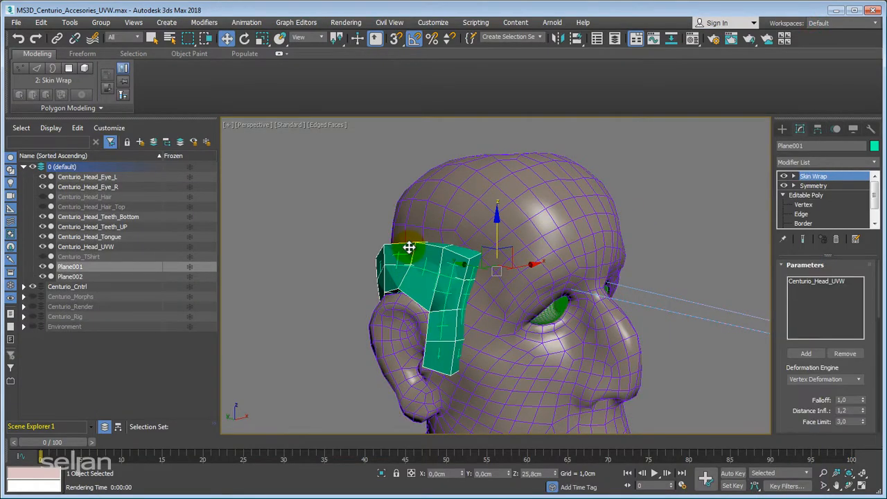
{"action": "right_click", "coordinate": [408, 247]}
{"action": "left_click", "coordinate": [473, 326]}
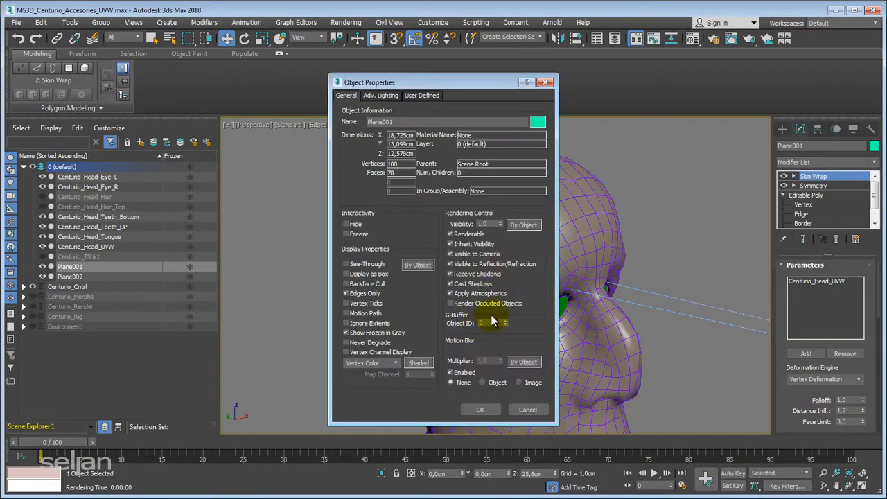
{"action": "left_click", "coordinate": [464, 235]}
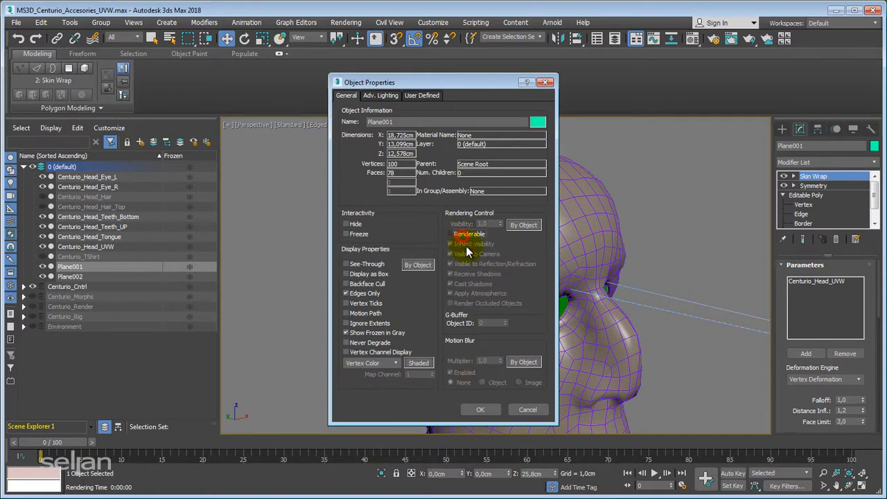
{"action": "left_click", "coordinate": [475, 412]}
{"action": "left_click", "coordinate": [662, 264]}
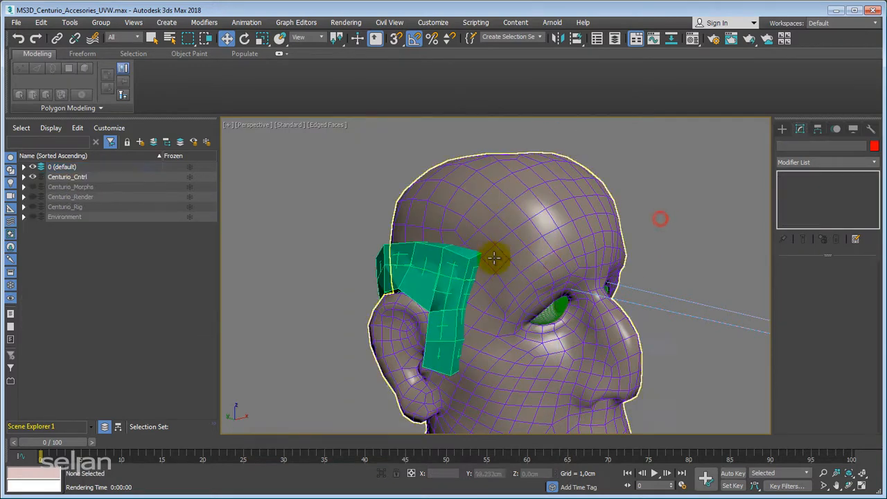
Render the perspective view again to check Plane002's smoothed shape, and close the rendered frame
{"action": "left_click", "coordinate": [450, 274]}
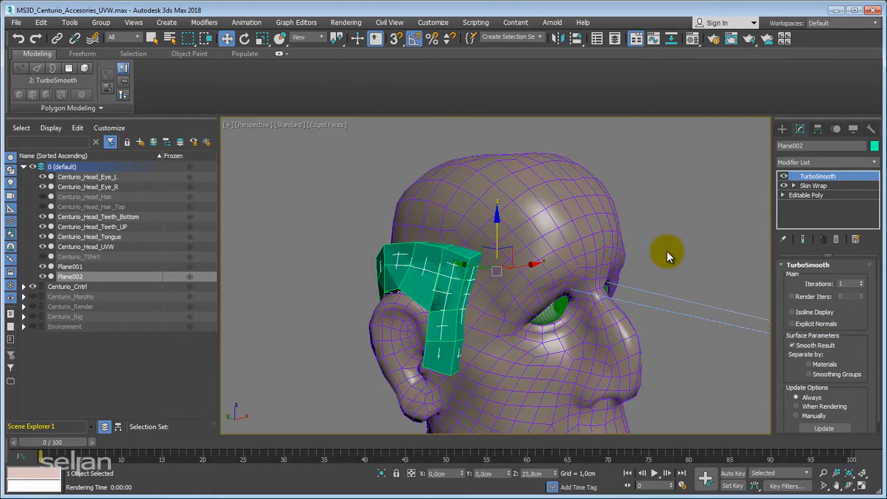
{"action": "key", "text": "shift+q"}
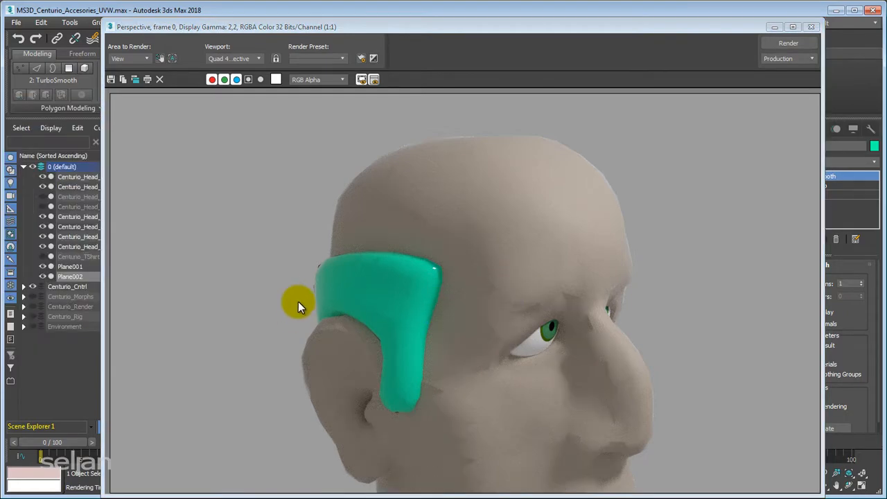
{"action": "left_click", "coordinate": [676, 34]}
{"action": "left_click", "coordinate": [811, 28]}
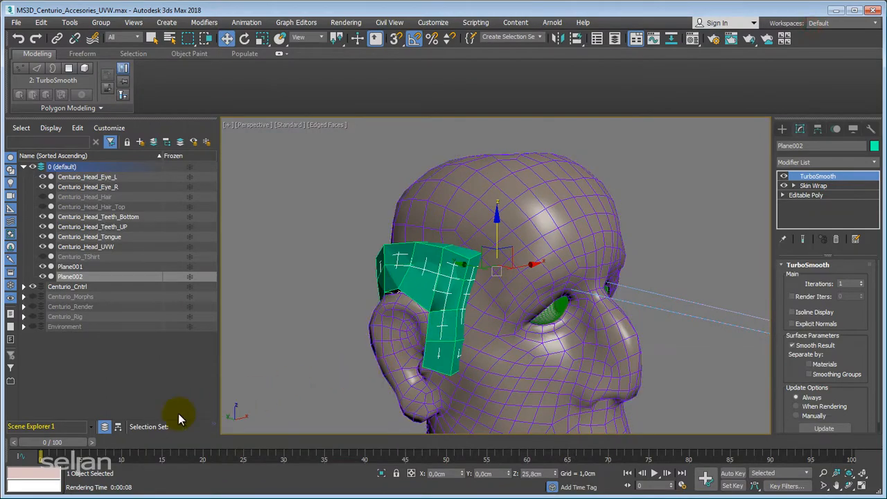
Scrub the animation and inspect the modifier stacks of Plane001 and Plane002
{"action": "left_click_drag", "start_coordinate": [54, 442], "coordinate": [106, 400]}
{"action": "left_click", "coordinate": [416, 283]}
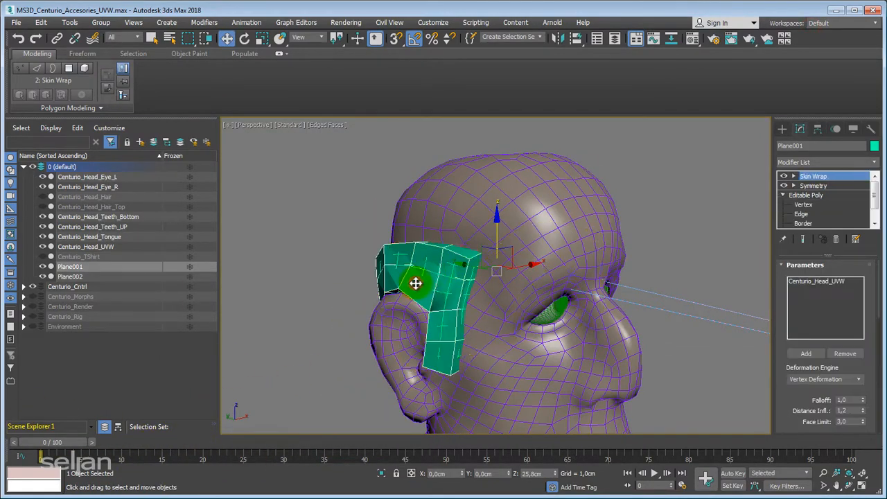
{"action": "left_click", "coordinate": [445, 257]}
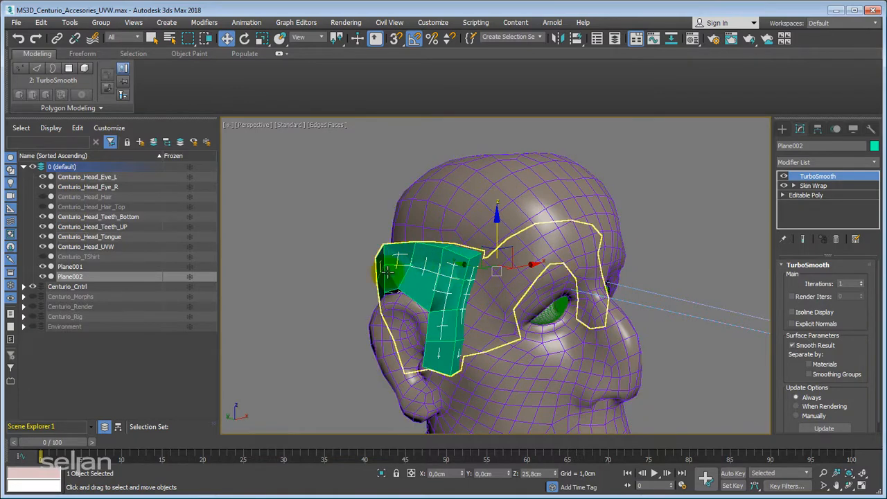
{"action": "left_click", "coordinate": [693, 204]}
Clone Centurio_Head_UVW as a copy named Centurio_Head_Render
{"action": "left_click", "coordinate": [531, 238]}
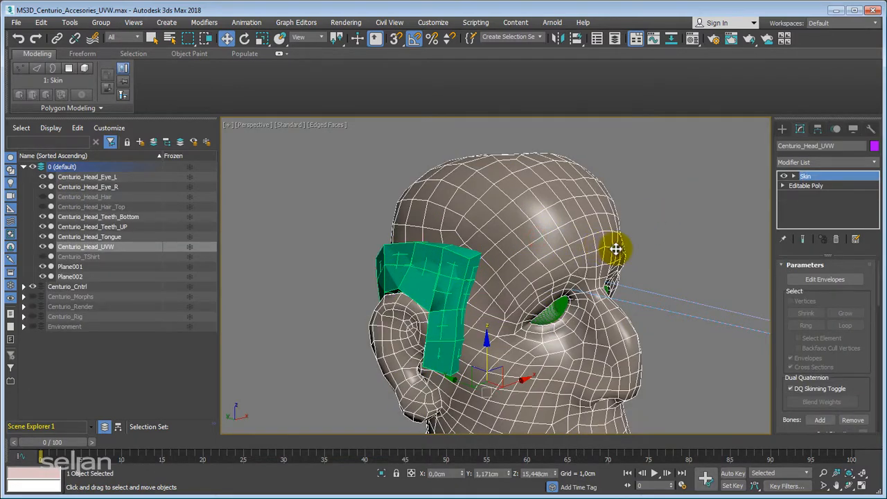
{"action": "key", "text": "ctrl+v"}
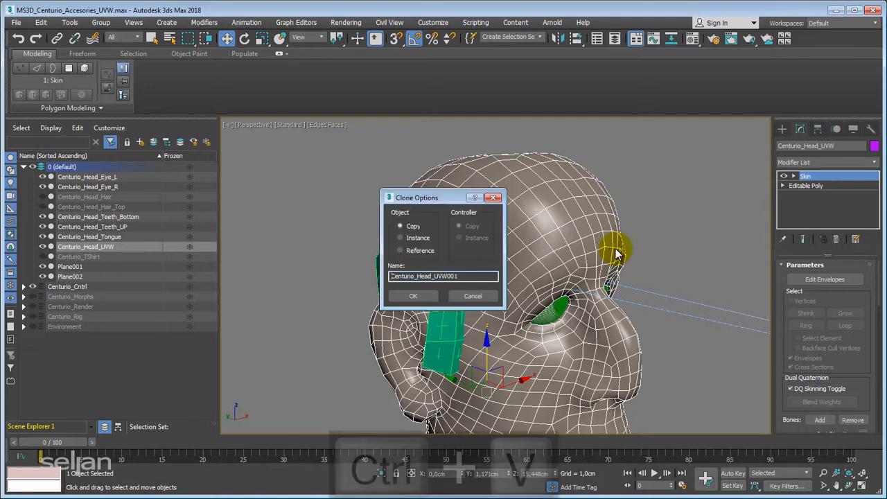
{"action": "left_click_drag", "start_coordinate": [470, 274], "coordinate": [433, 279]}
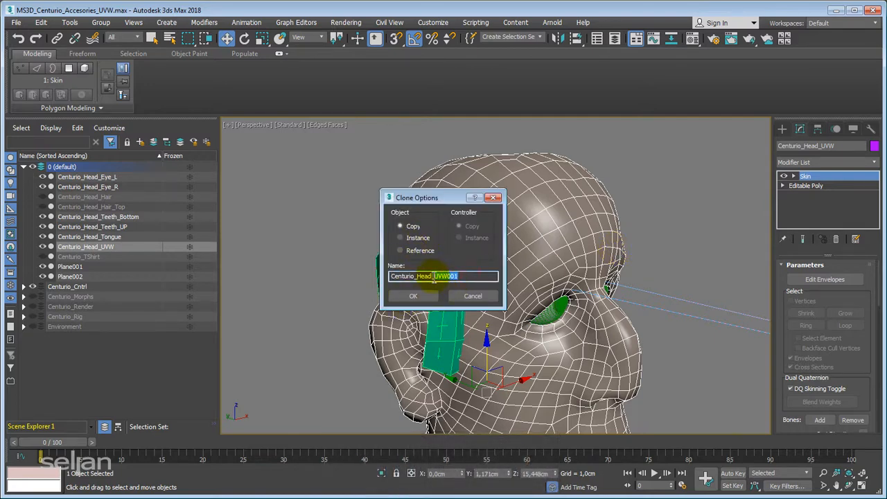
{"action": "type", "text": "Render"}
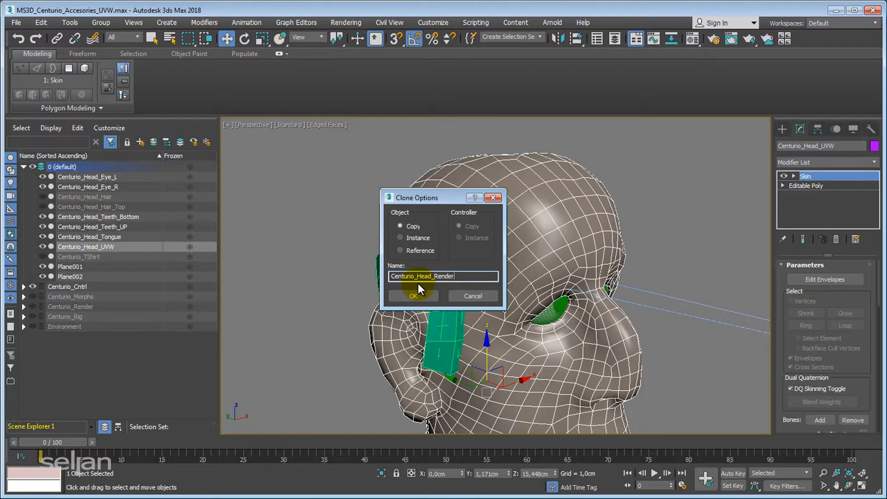
{"action": "key", "text": "Return"}
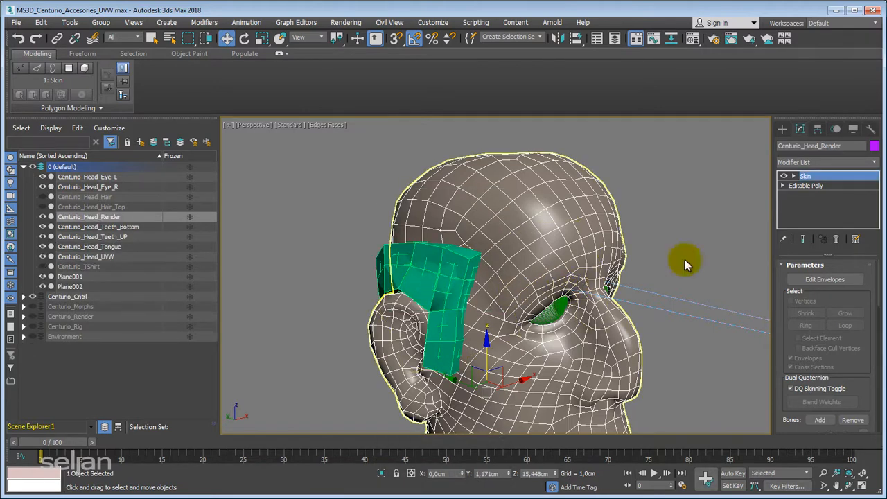
Replace Centurio_Head_Render's Skin modifier with a Skin Wrap that uses Centurio_Head_UVW as its control object
{"action": "right_click", "coordinate": [806, 176]}
{"action": "left_click", "coordinate": [807, 196]}
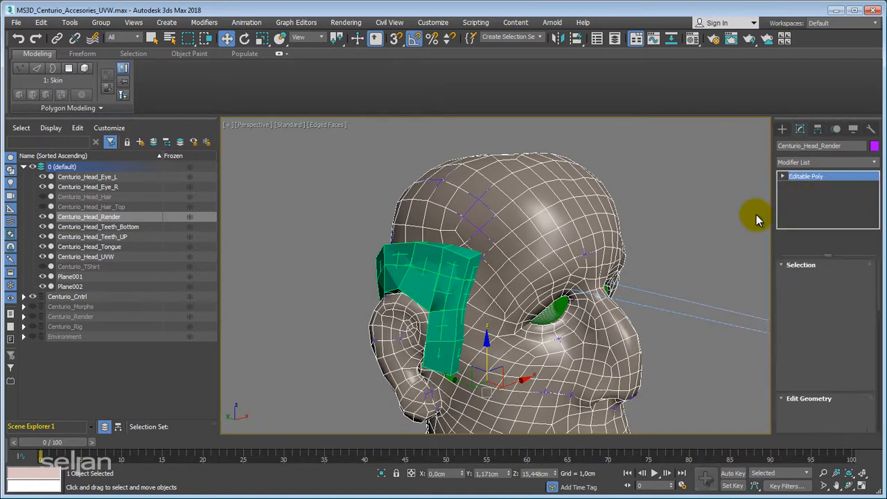
{"action": "left_click", "coordinate": [825, 161]}
{"action": "key", "text": "s"}
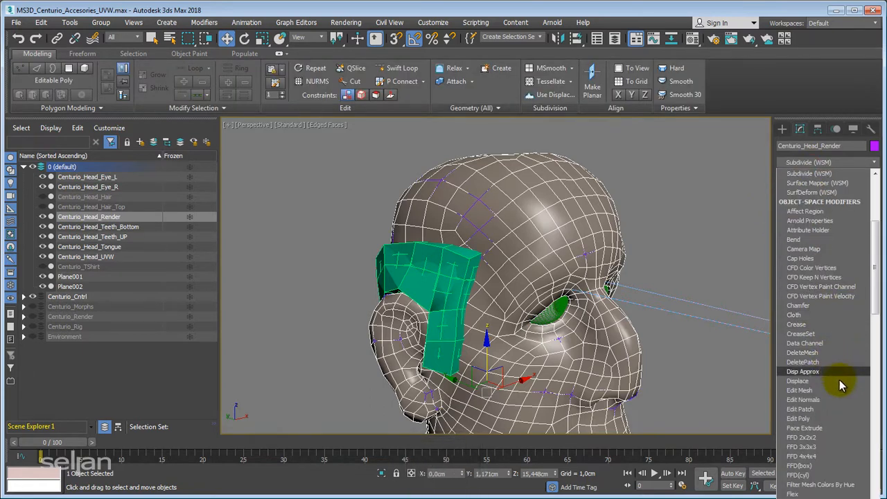
{"action": "key", "text": "s"}
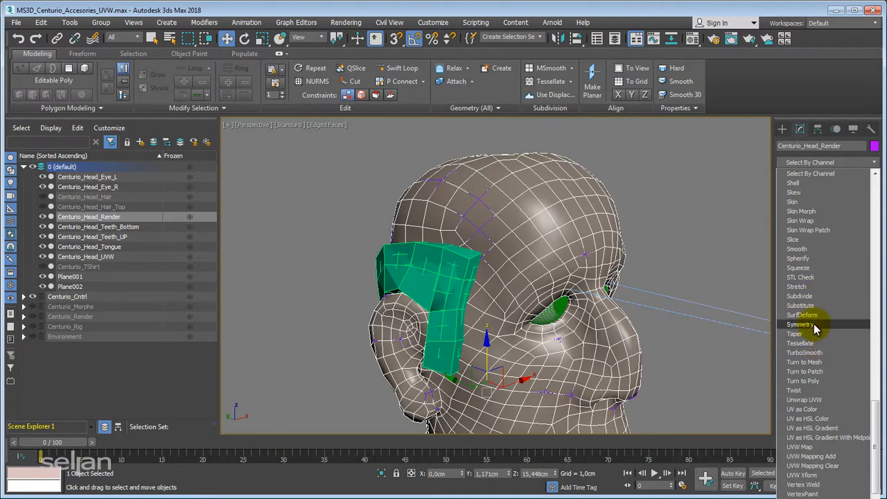
{"action": "left_click", "coordinate": [801, 221]}
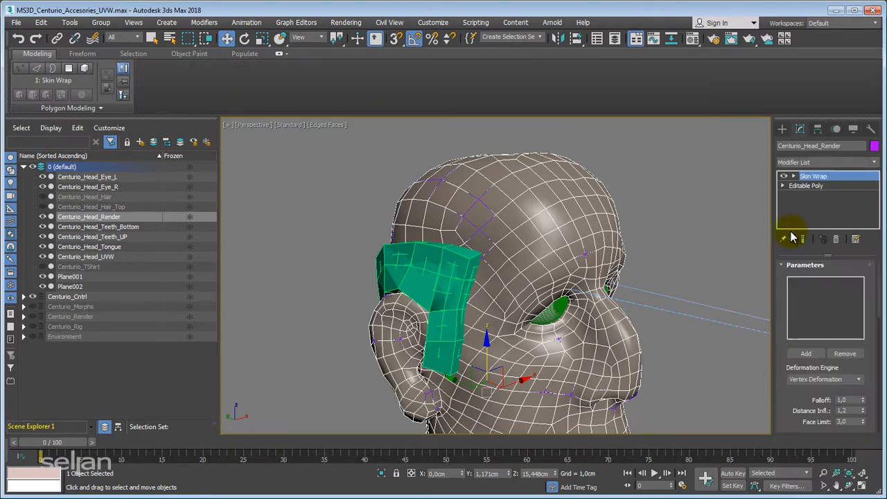
{"action": "left_click", "coordinate": [805, 353]}
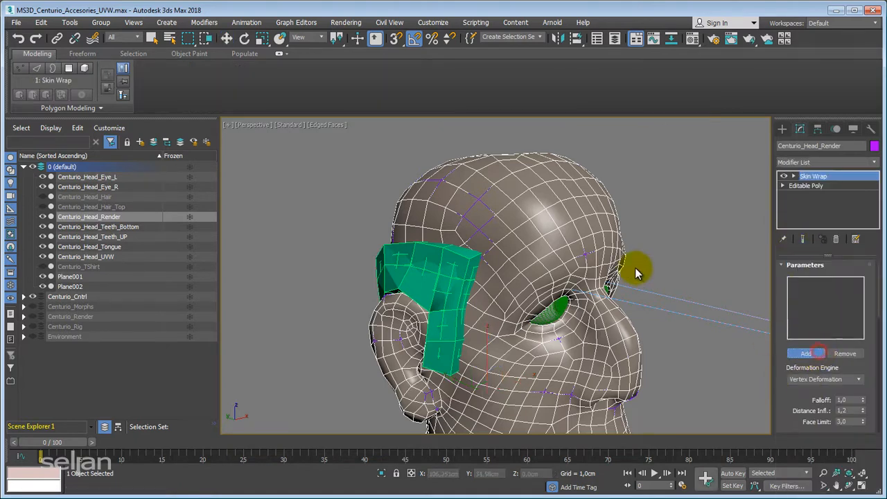
{"action": "left_click", "coordinate": [628, 370]}
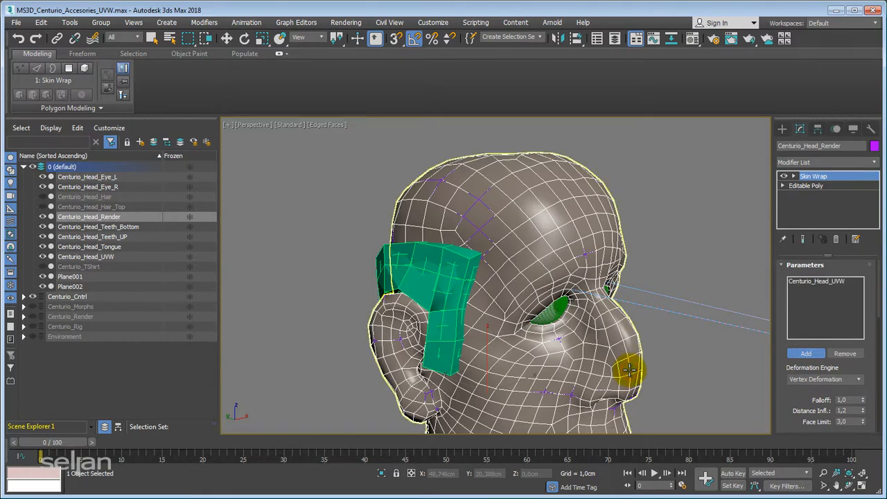
{"action": "right_click", "coordinate": [680, 330]}
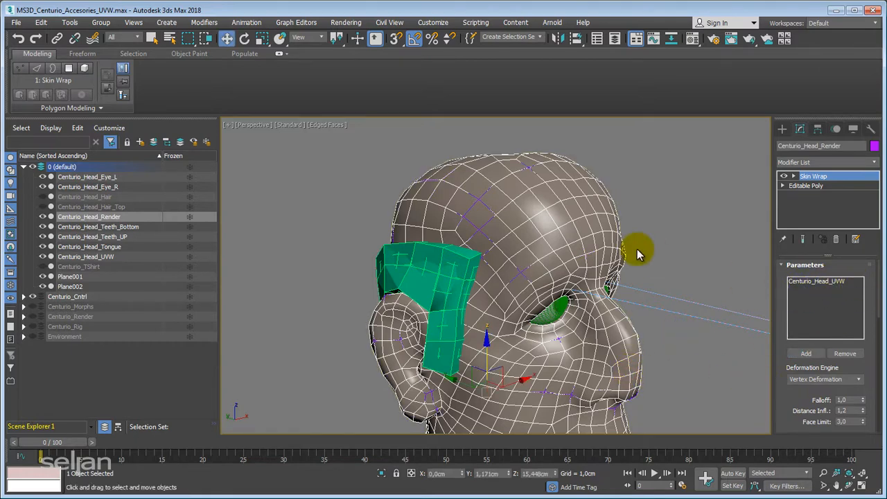
Add a TurboSmooth modifier on top of Centurio_Head_Render's Skin Wrap
{"action": "left_click", "coordinate": [844, 163]}
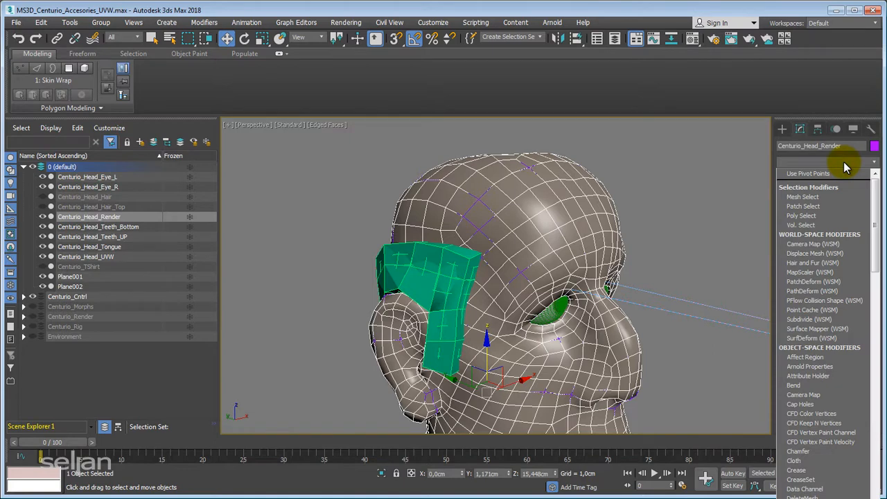
{"action": "key", "text": "t"}
{"action": "left_click", "coordinate": [841, 322]}
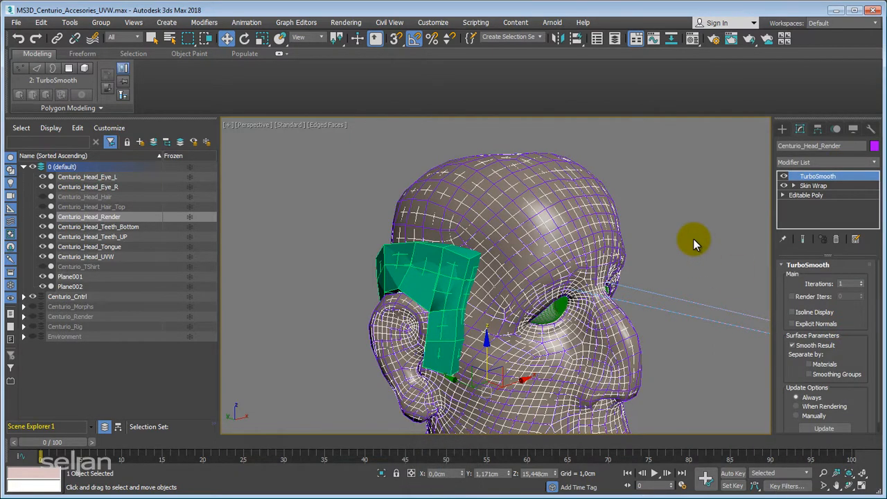
Make Centurio_Head_UVW non-renderable in its object properties
{"action": "left_click", "coordinate": [596, 231]}
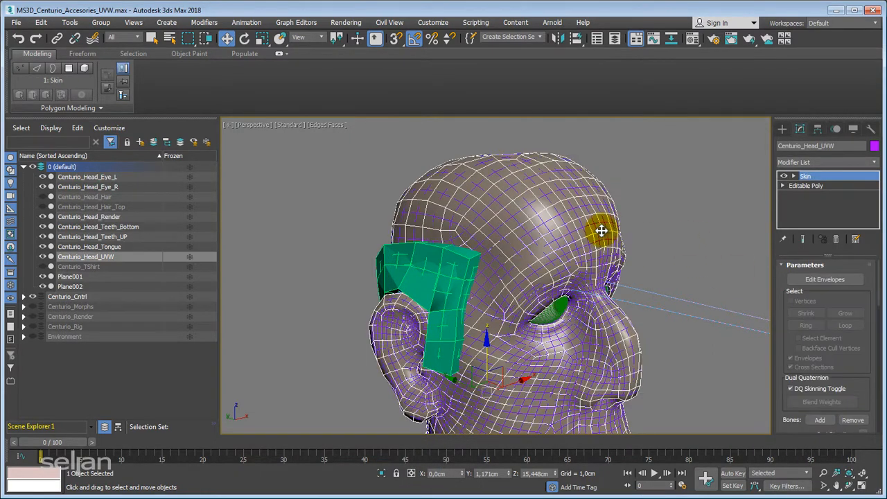
{"action": "right_click", "coordinate": [599, 231]}
{"action": "left_click", "coordinate": [653, 312]}
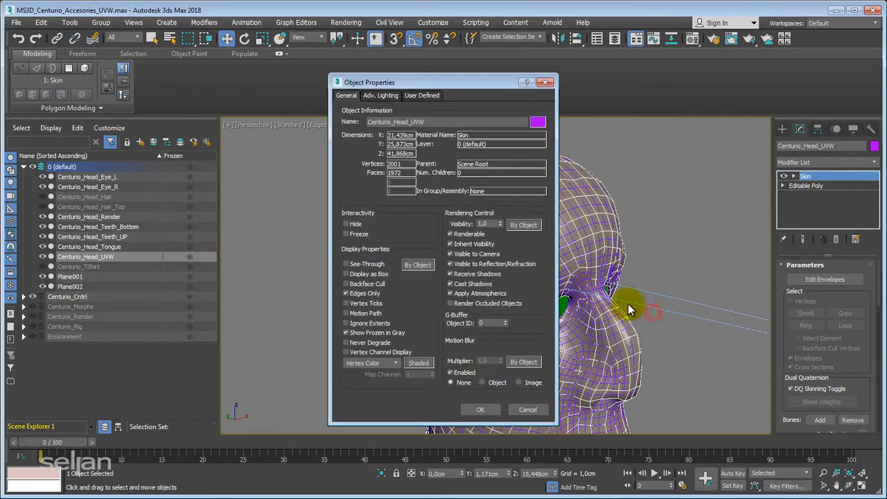
{"action": "left_click", "coordinate": [469, 234]}
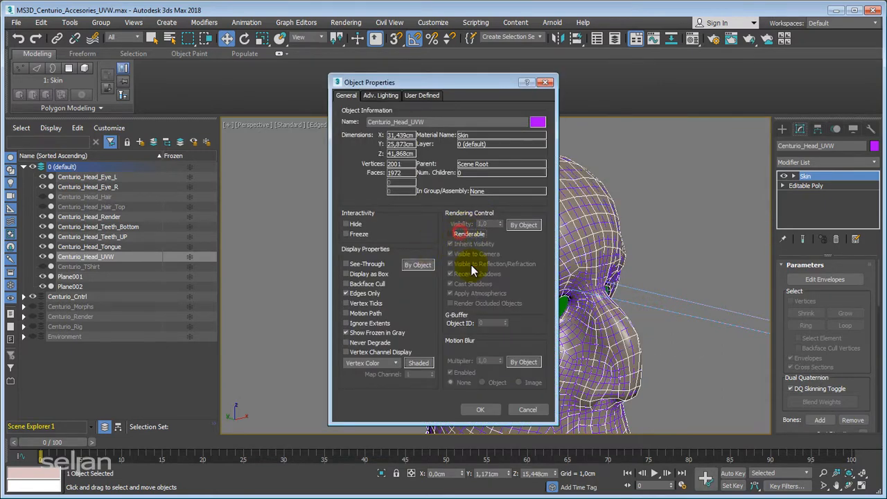
{"action": "left_click", "coordinate": [478, 408]}
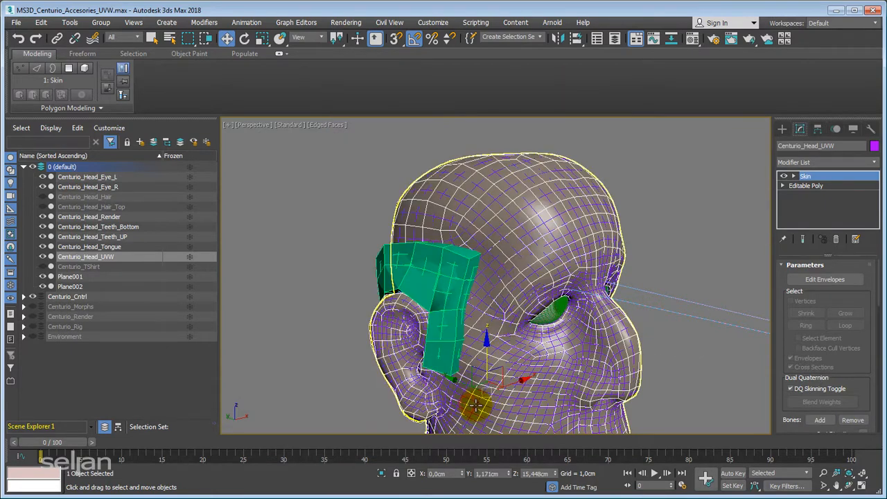
Render the perspective view to check the smoothed head with its accessory, close the rendered frame and scrub the animation
{"action": "left_click", "coordinate": [720, 226]}
{"action": "key", "text": "shift+q"}
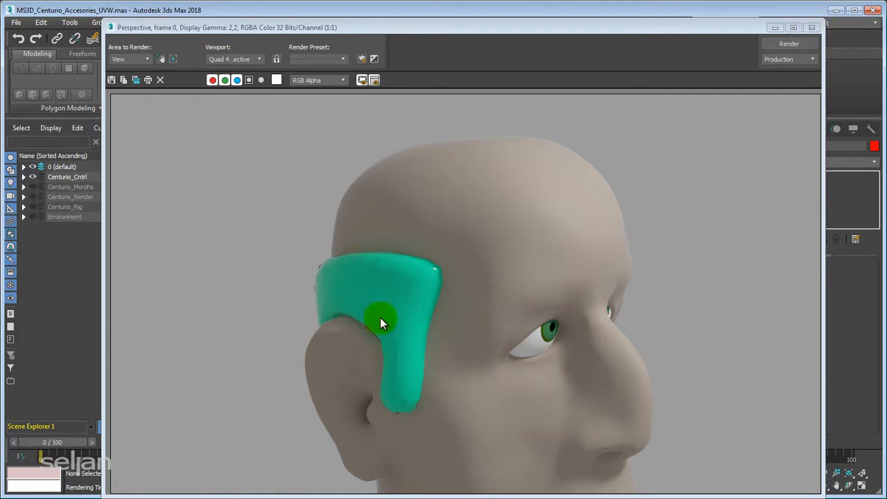
{"action": "left_click", "coordinate": [810, 28]}
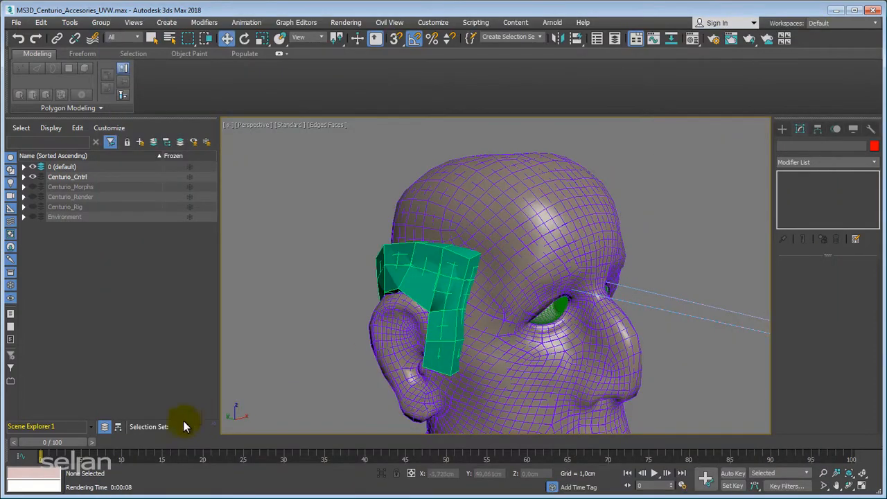
{"action": "left_click_drag", "start_coordinate": [50, 441], "coordinate": [92, 442]}
{"action": "left_click_drag", "start_coordinate": [265, 416], "coordinate": [2, 376]}
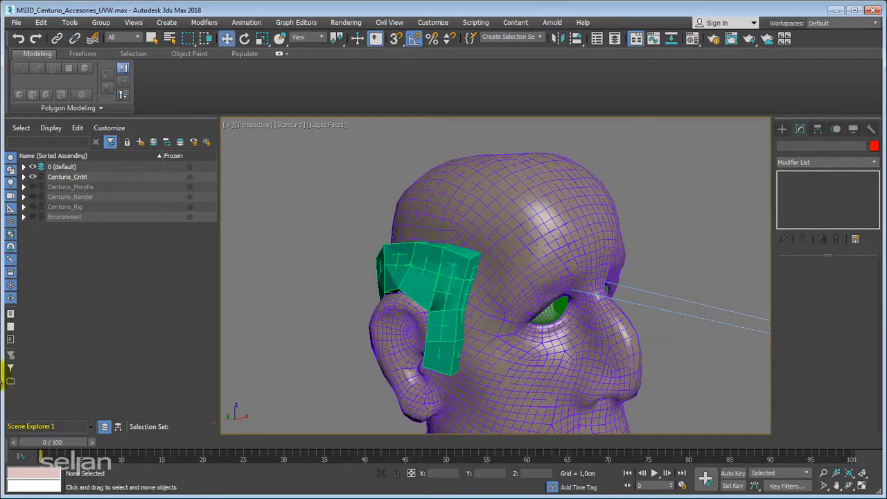
Put Centurio_Head_Render and the smoothed accessory Plane002 together in a new layer and check the layer's contents
{"action": "left_click", "coordinate": [507, 222]}
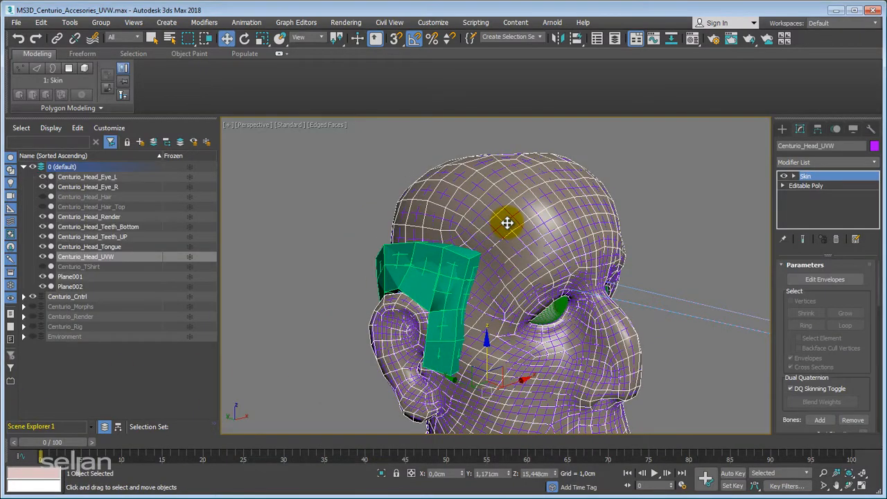
{"action": "left_click", "coordinate": [666, 198]}
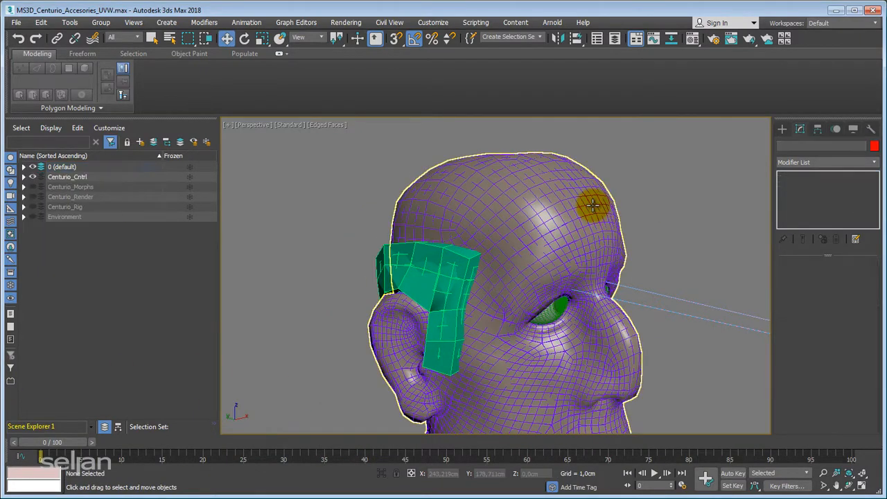
{"action": "left_click", "coordinate": [593, 204]}
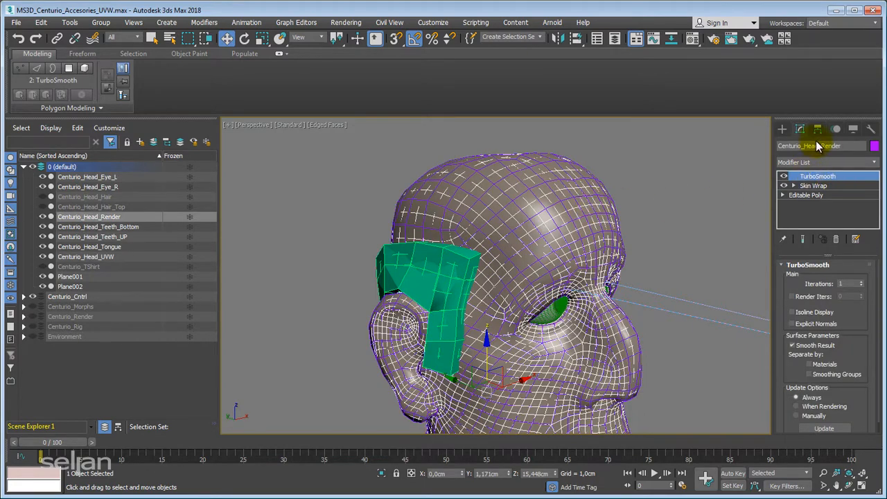
{"action": "left_click", "coordinate": [402, 259], "text": "ctrl"}
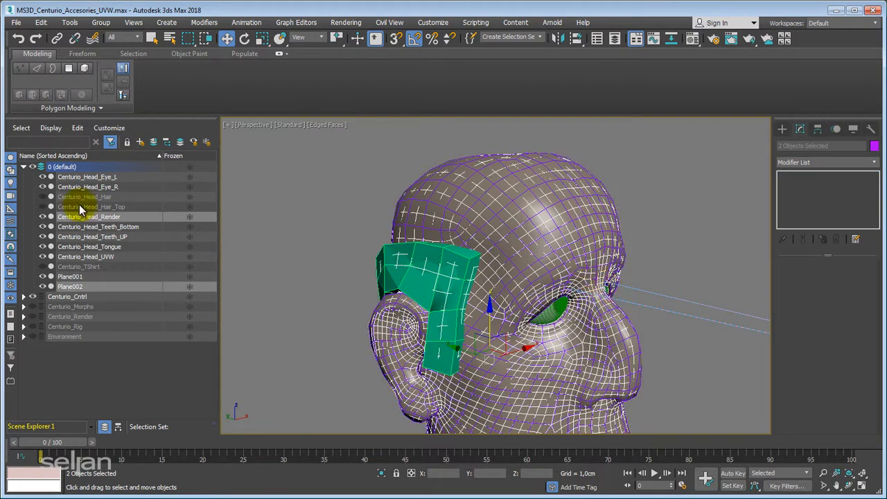
{"action": "left_click", "coordinate": [142, 143]}
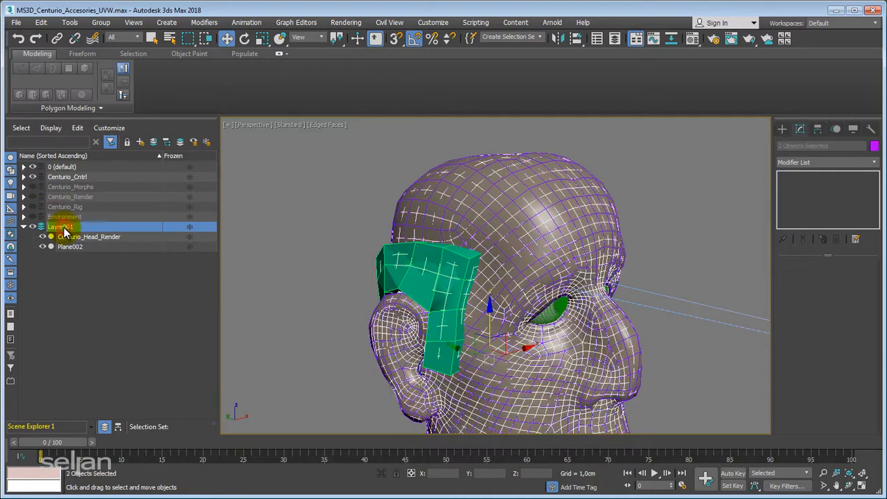
{"action": "left_click", "coordinate": [69, 279]}
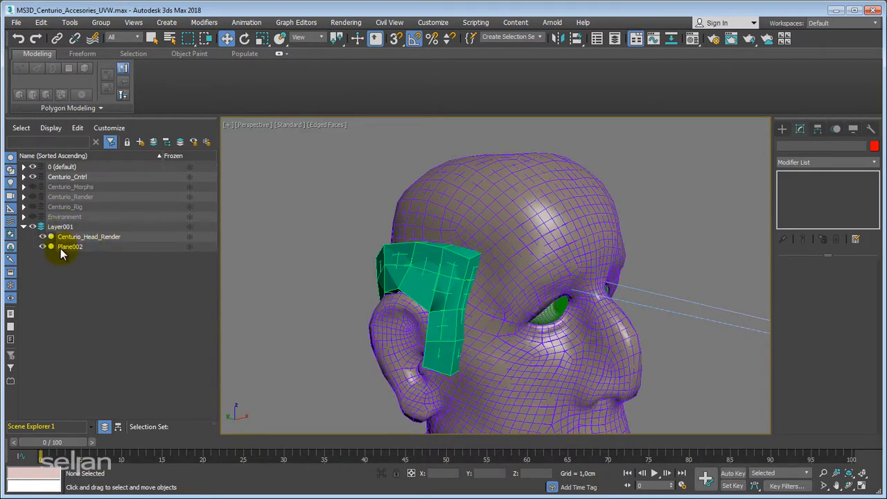
{"action": "left_click", "coordinate": [69, 247]}
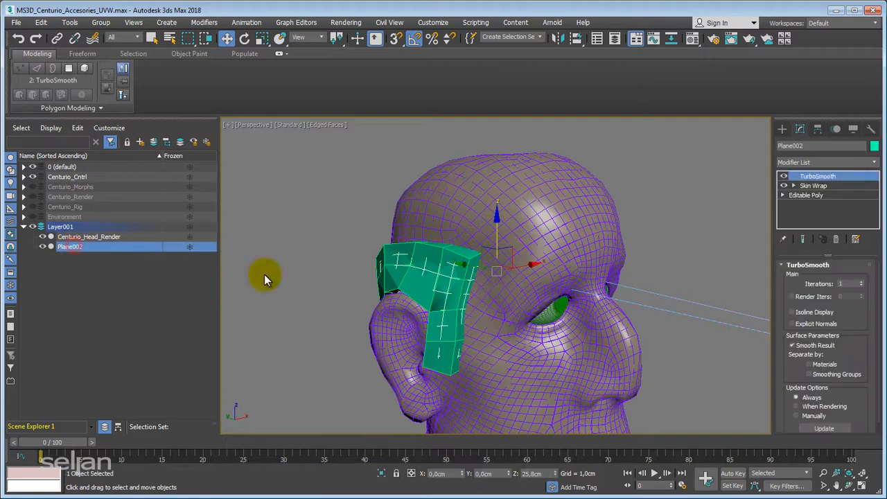
{"action": "left_click", "coordinate": [298, 226]}
Toggle the visibility of Layer001 and the 0 (default) layer to compare the smoothed render meshes with the base meshes
{"action": "left_click", "coordinate": [33, 227]}
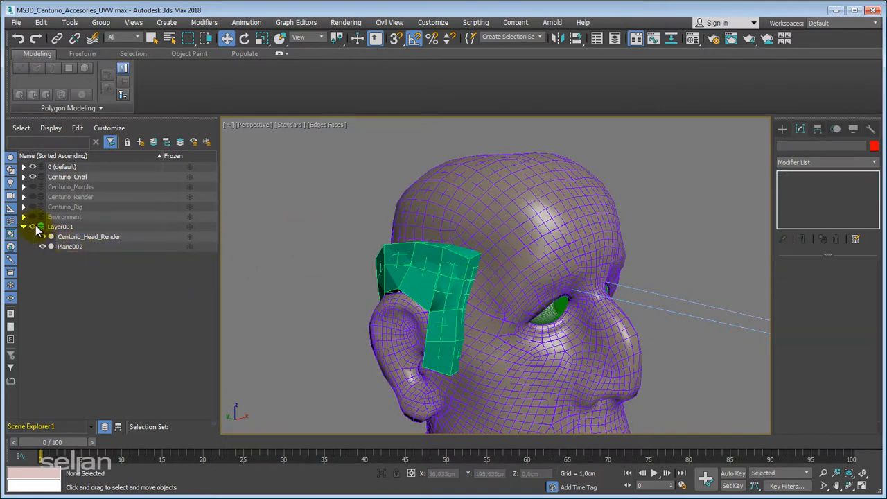
{"action": "left_click", "coordinate": [33, 227]}
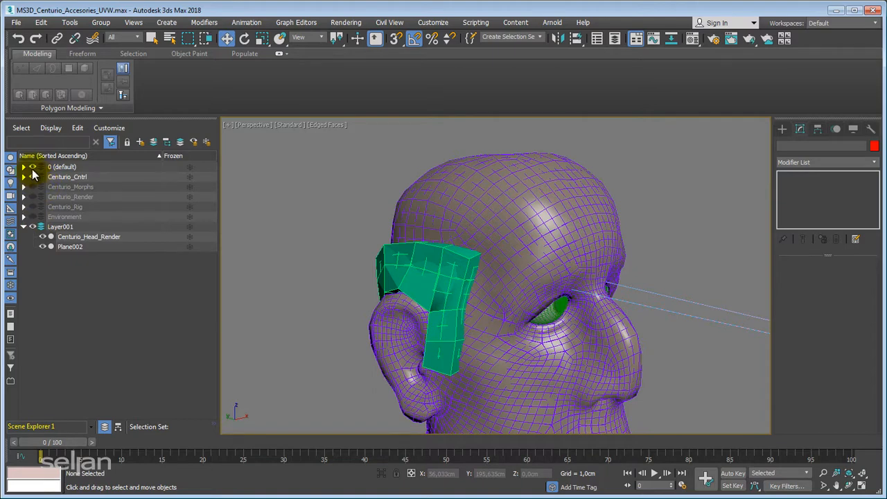
{"action": "left_click", "coordinate": [33, 167]}
{"action": "left_click", "coordinate": [32, 168]}
{"action": "left_click", "coordinate": [32, 227]}
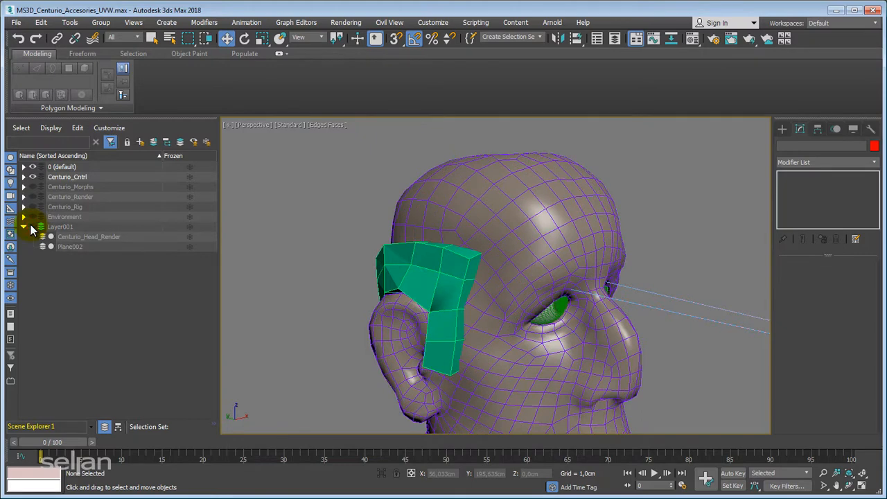
{"action": "left_click", "coordinate": [33, 227]}
{"action": "left_click", "coordinate": [32, 167]}
{"action": "left_click", "coordinate": [32, 168]}
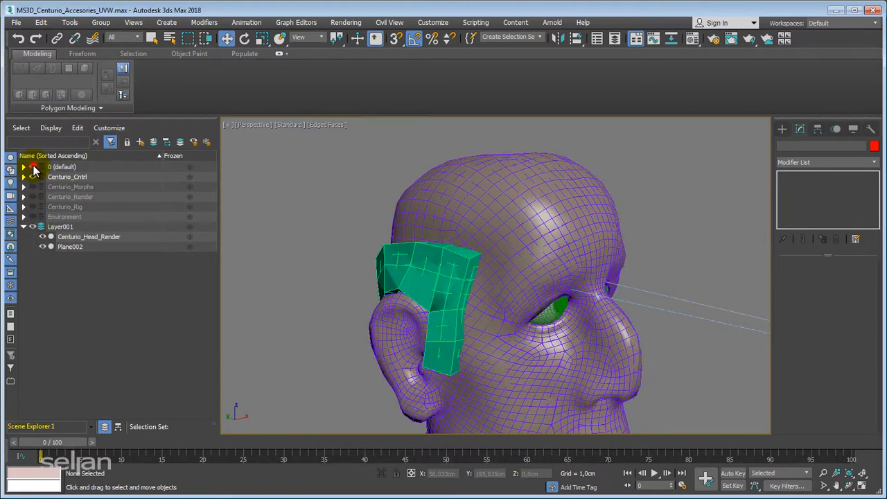